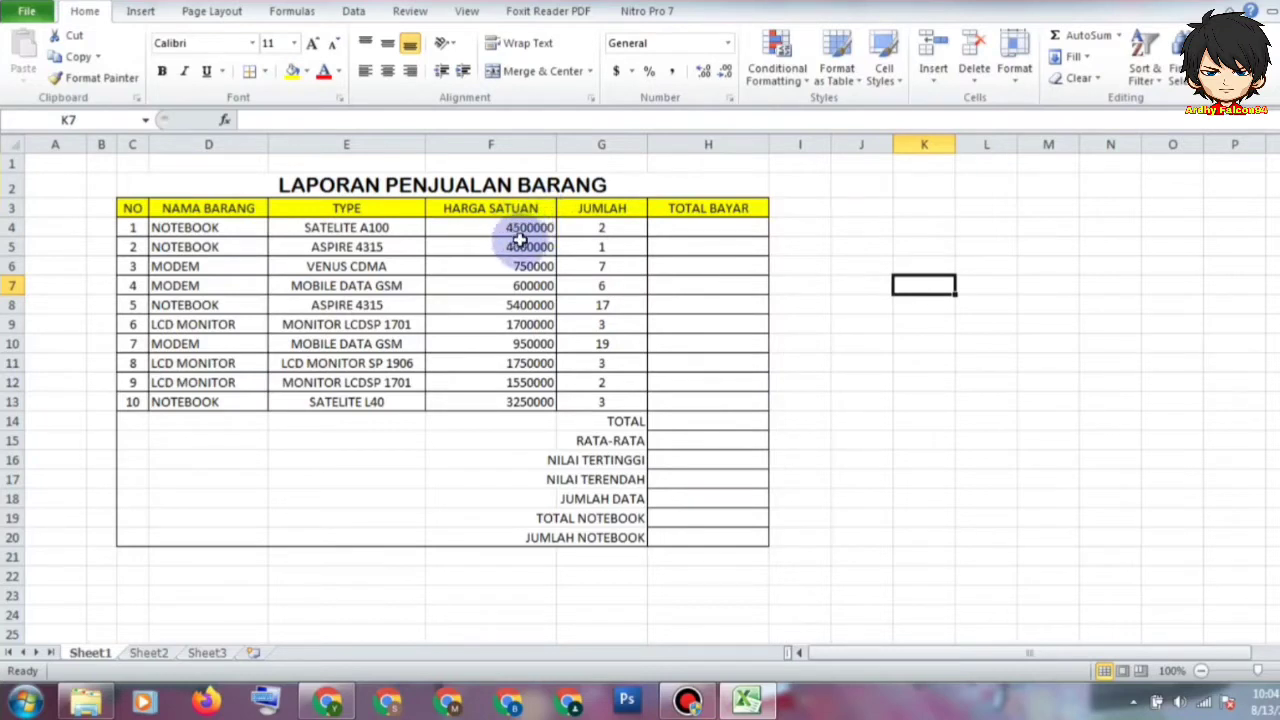
Step: Format the HARGA SATUAN prices in F4:F13 as Accounting with zero decimal places and the Rp Indonesian symbol
left_click_drag(527, 232, 531, 398)
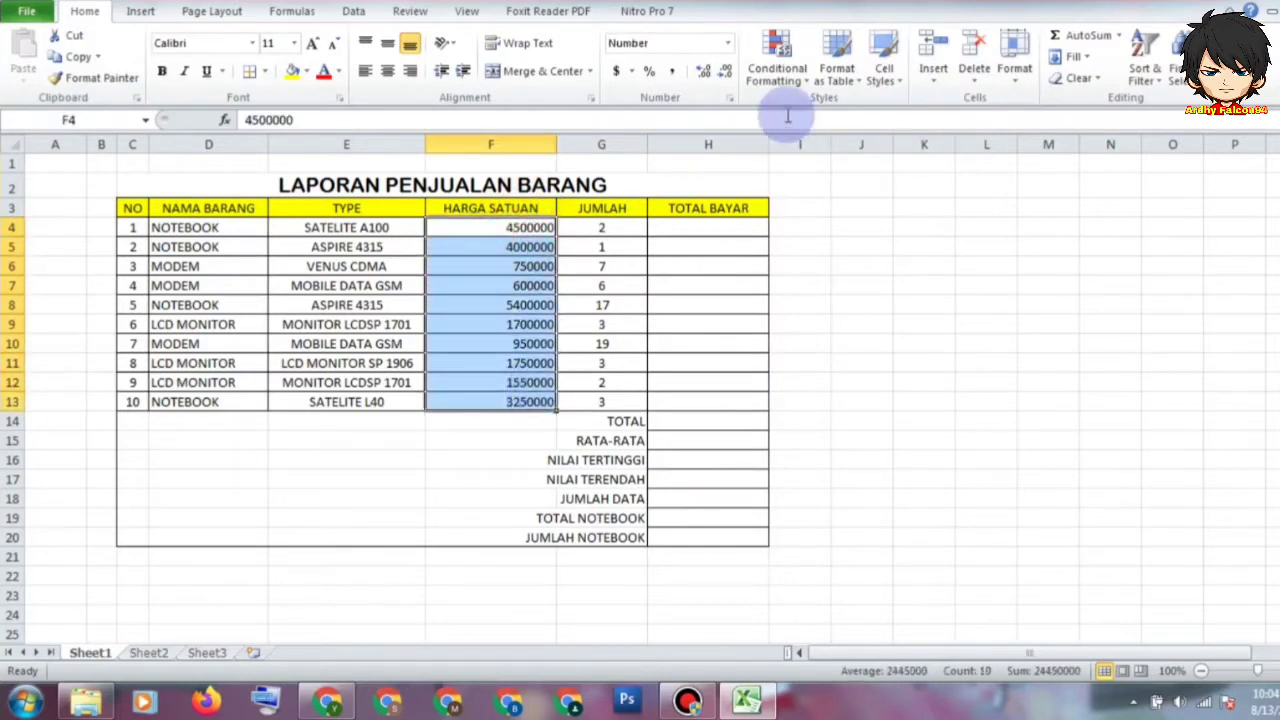
left_click(728, 45)
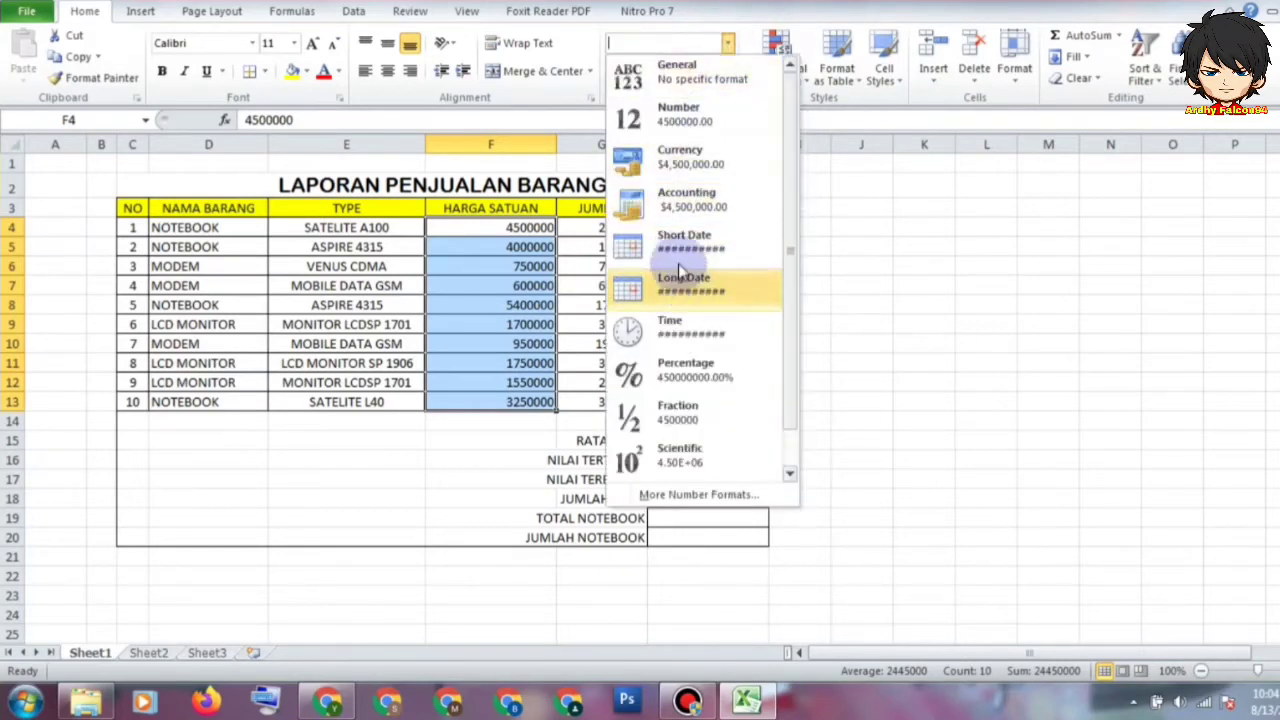
left_click(680, 202)
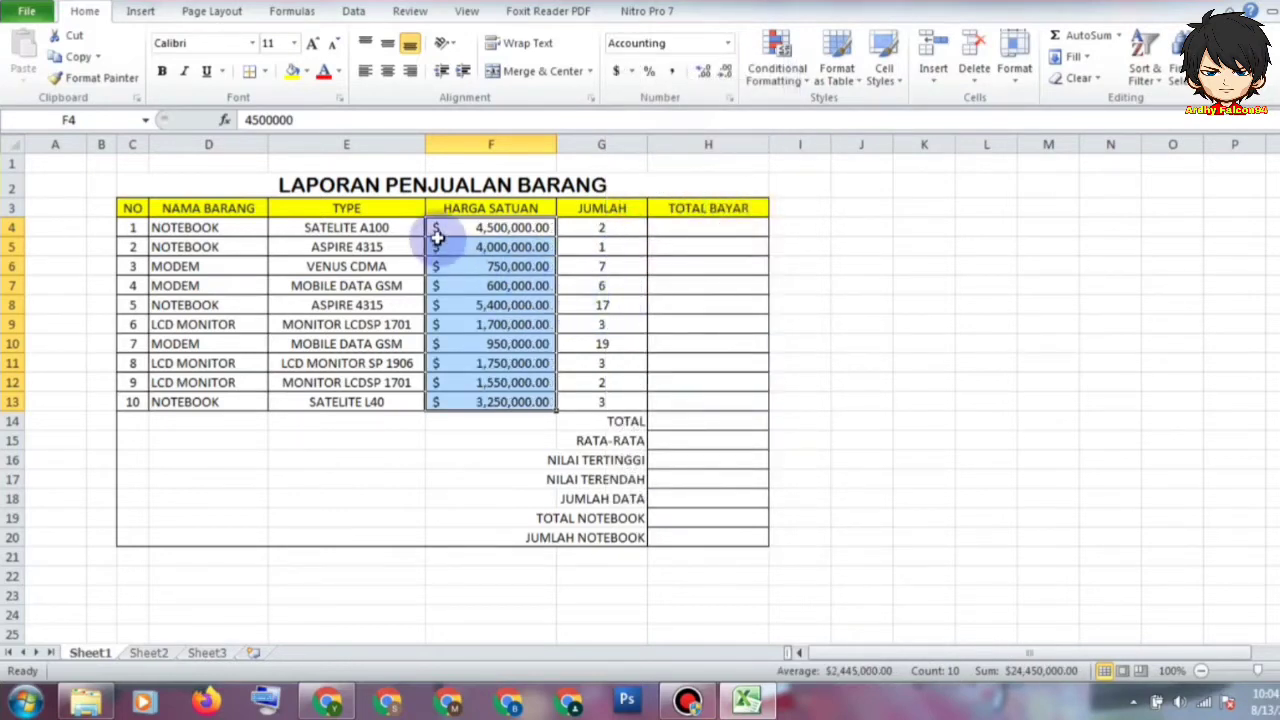
left_click(631, 71)
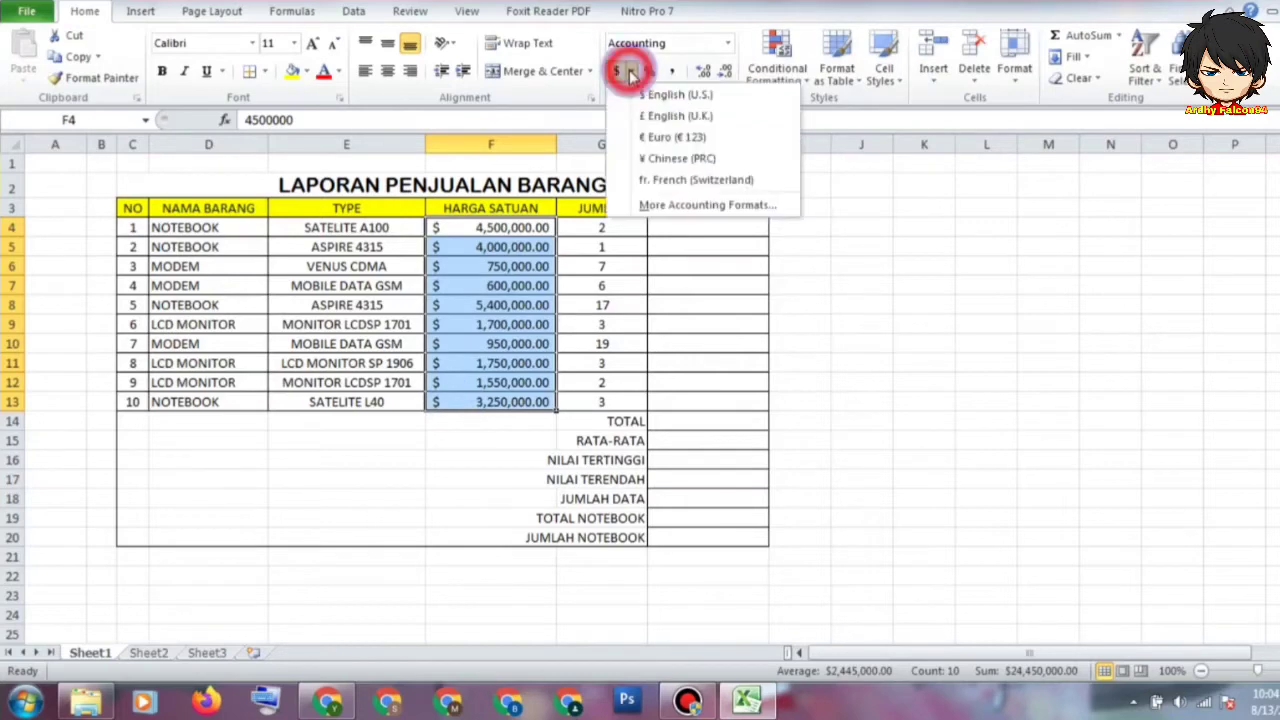
left_click(698, 205)
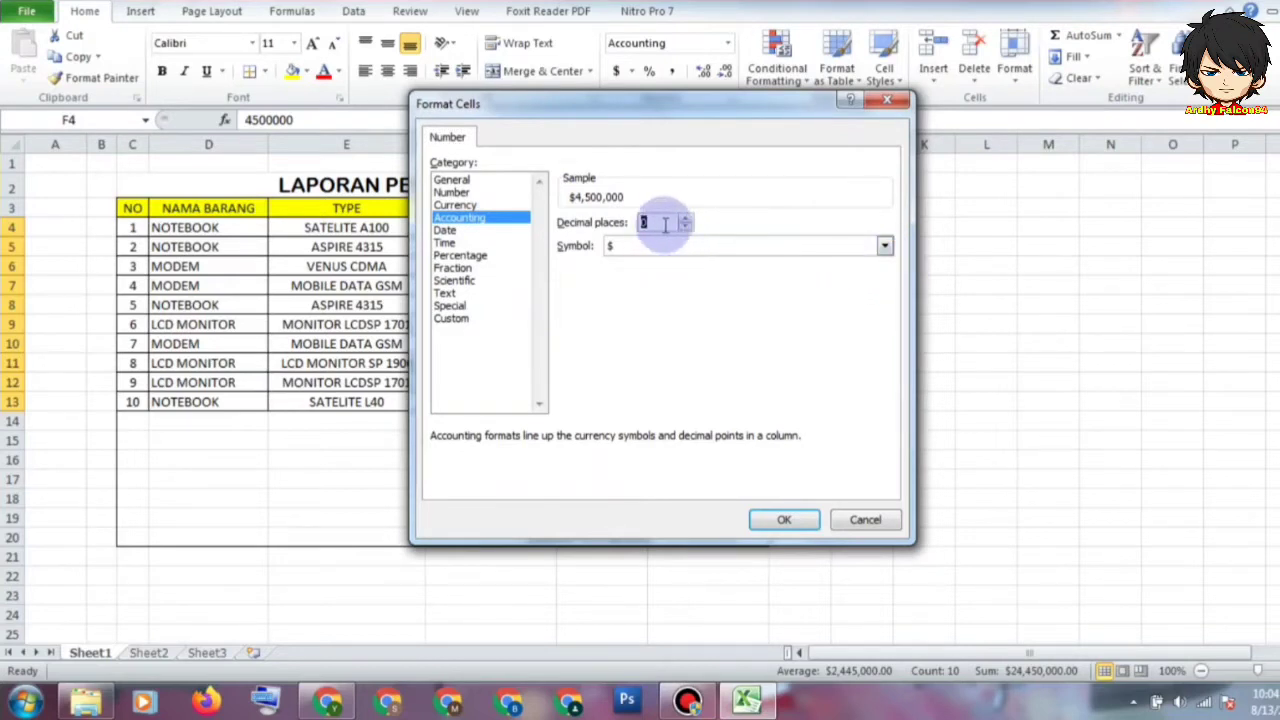
left_click(885, 246)
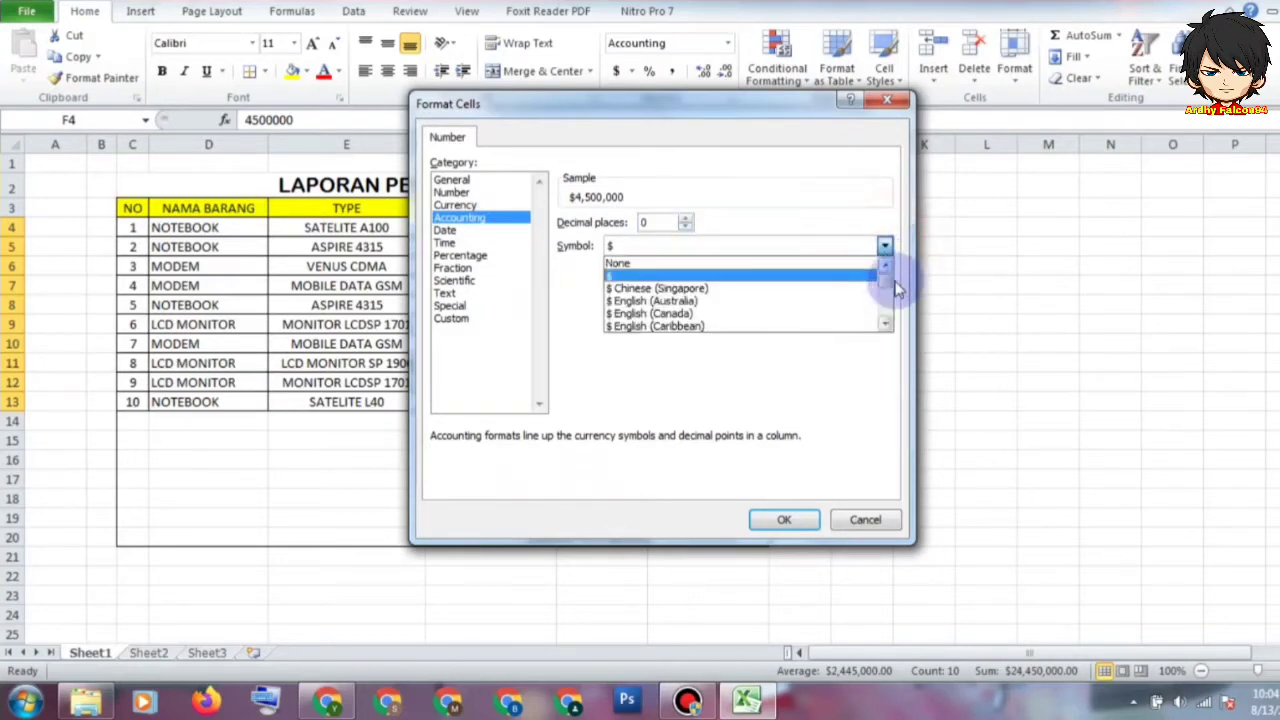
left_click_drag(890, 284, 891, 292)
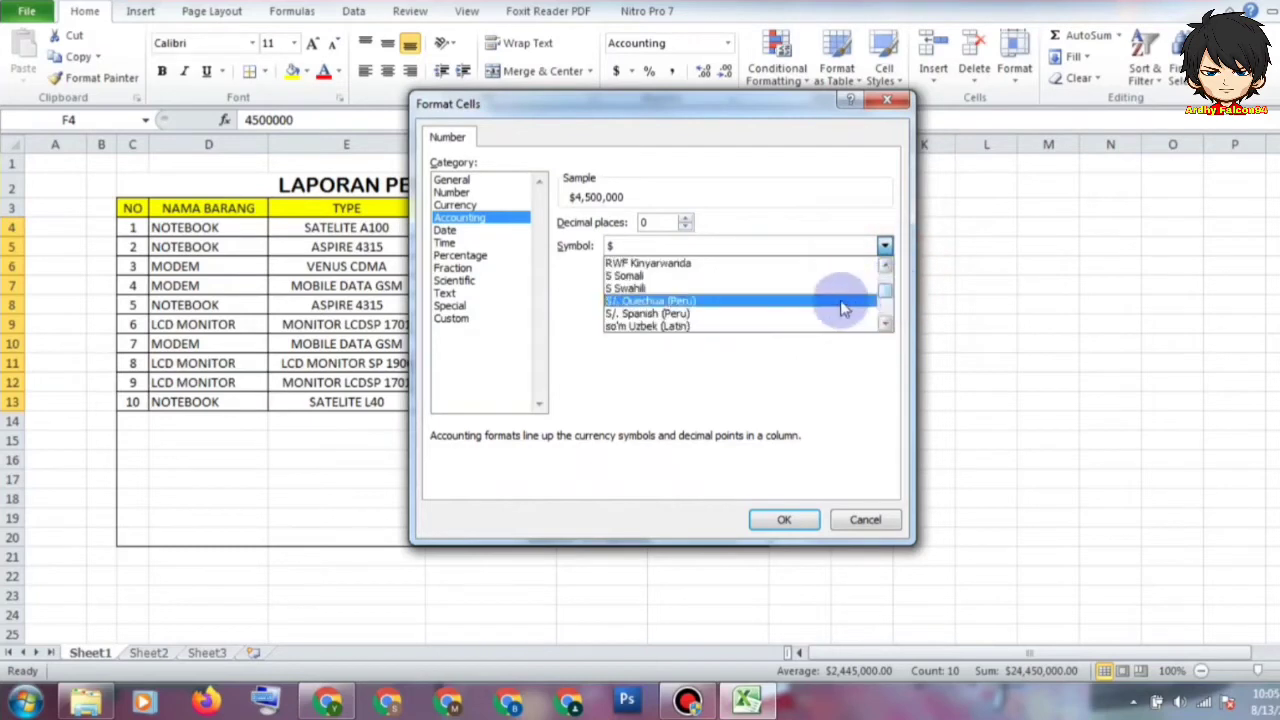
scroll(840, 301, "up", 5)
scroll(800, 301, "up", 2)
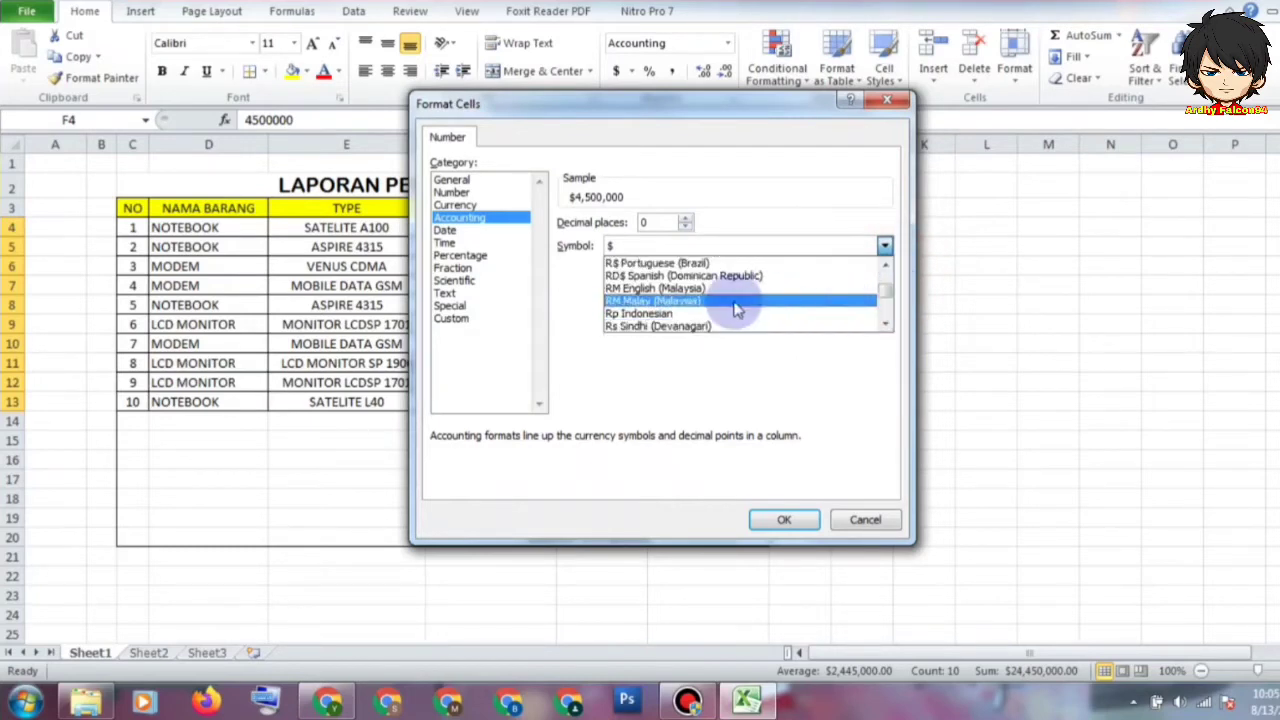
left_click(662, 316)
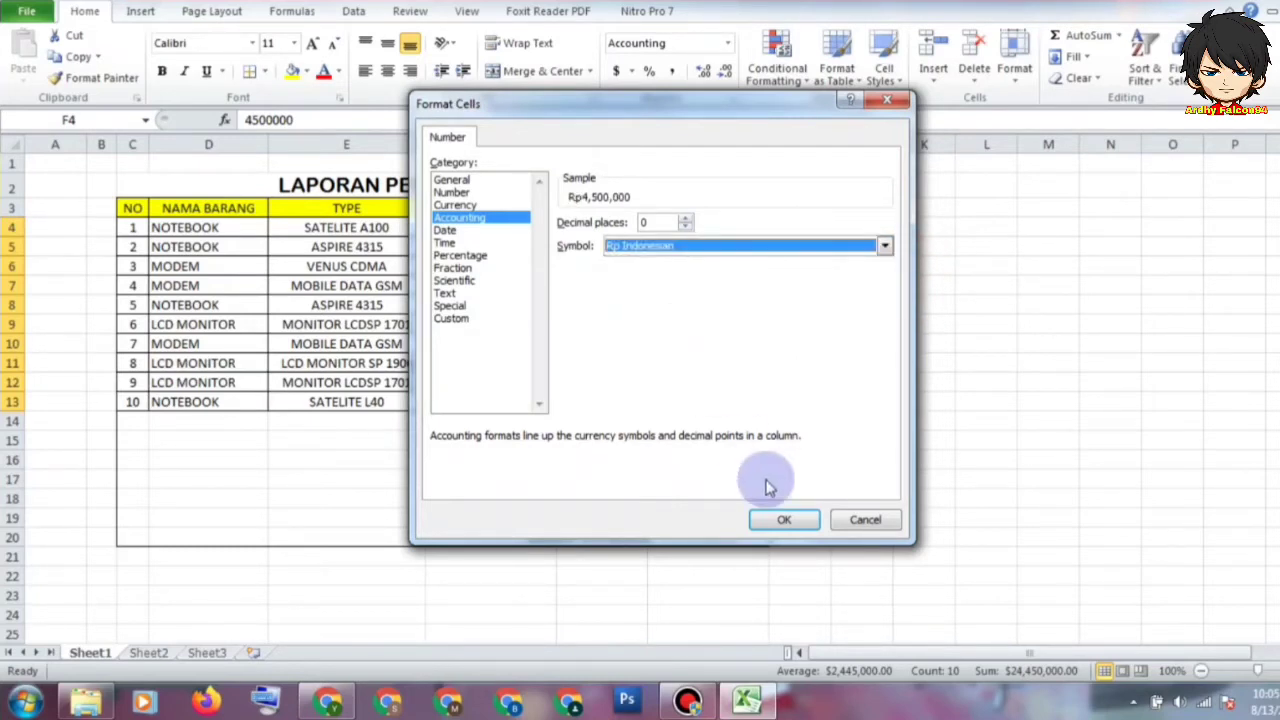
left_click(790, 518)
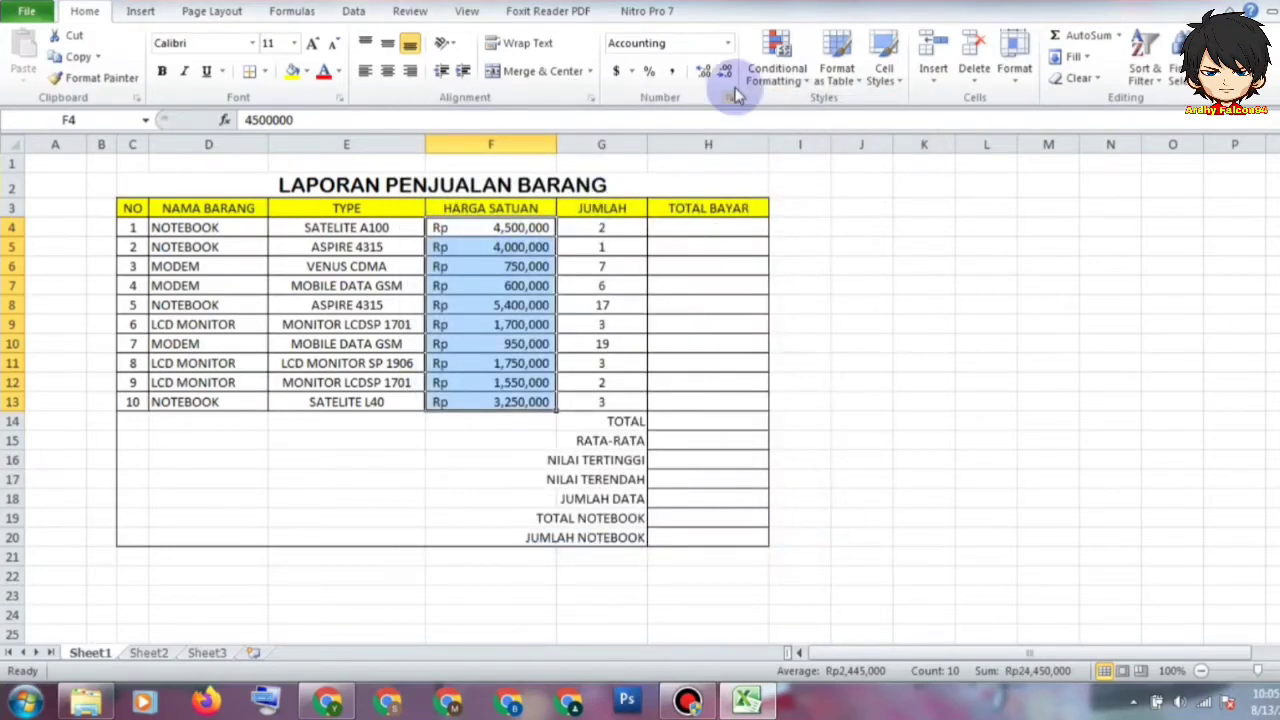
Step: Increase the HARGA SATUAN prices to two decimal places and reduce them back to zero
left_click(704, 78)
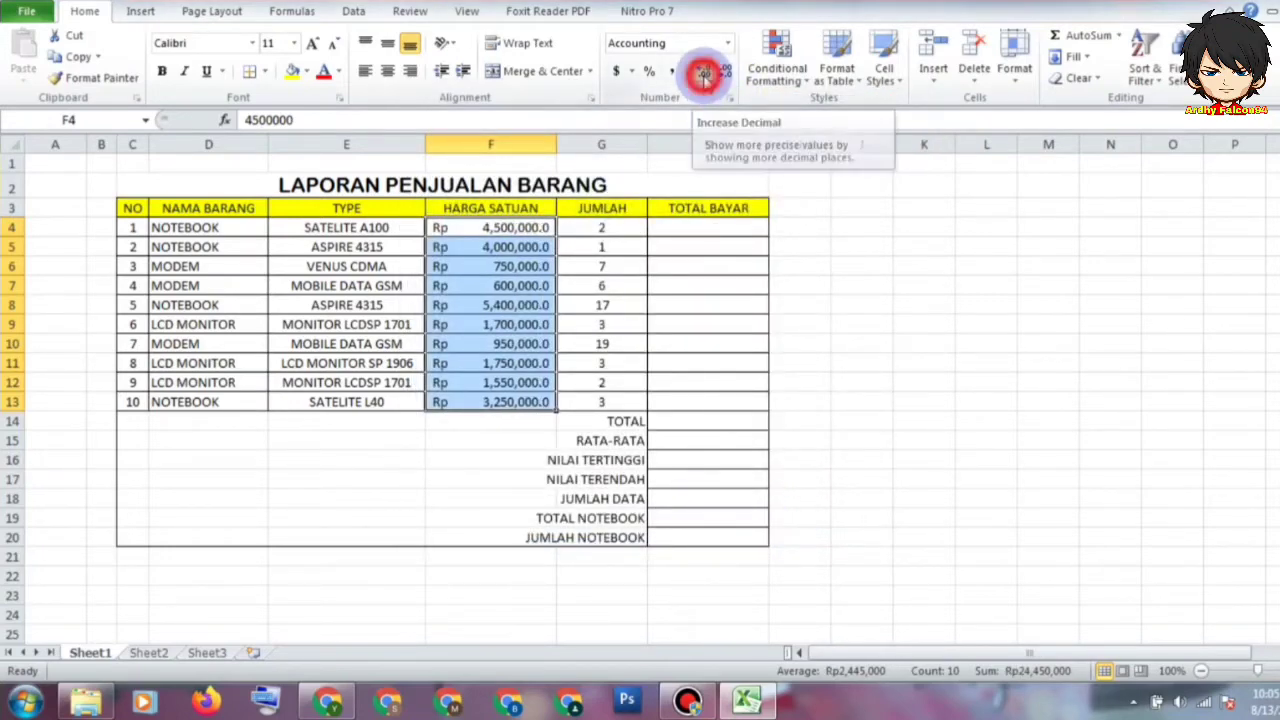
left_click(704, 78)
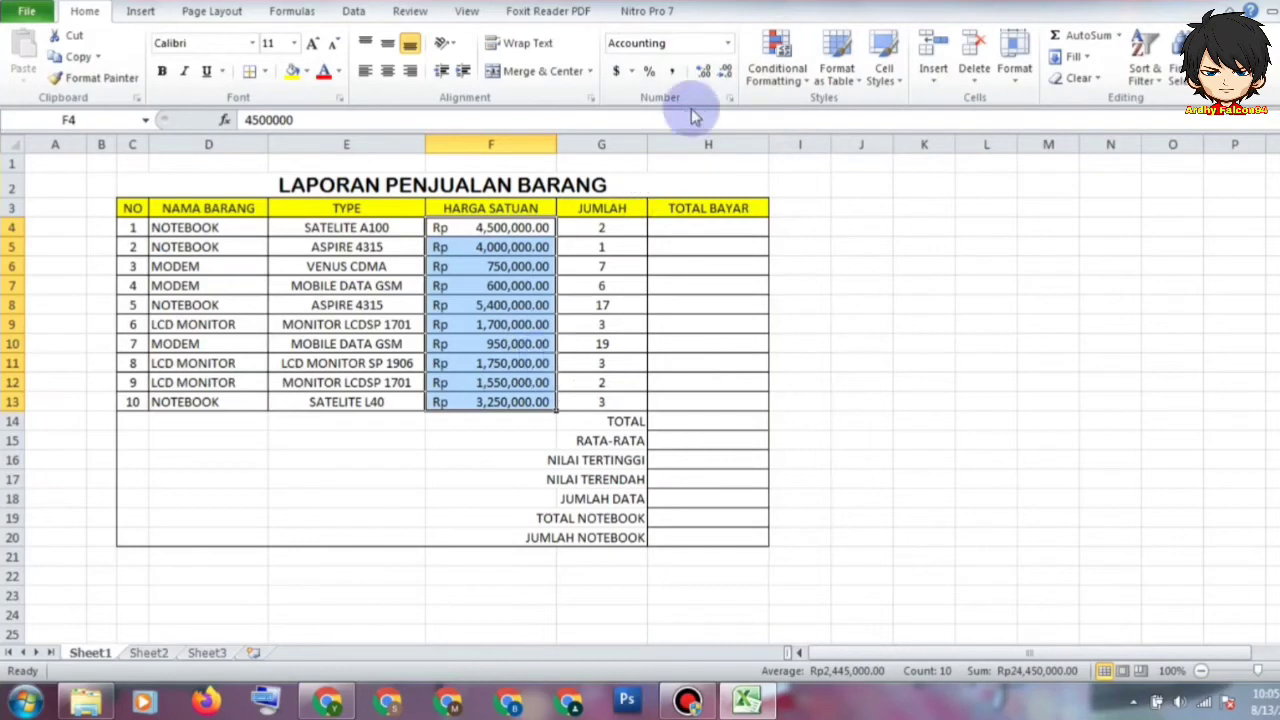
left_click(728, 76)
left_click(728, 76)
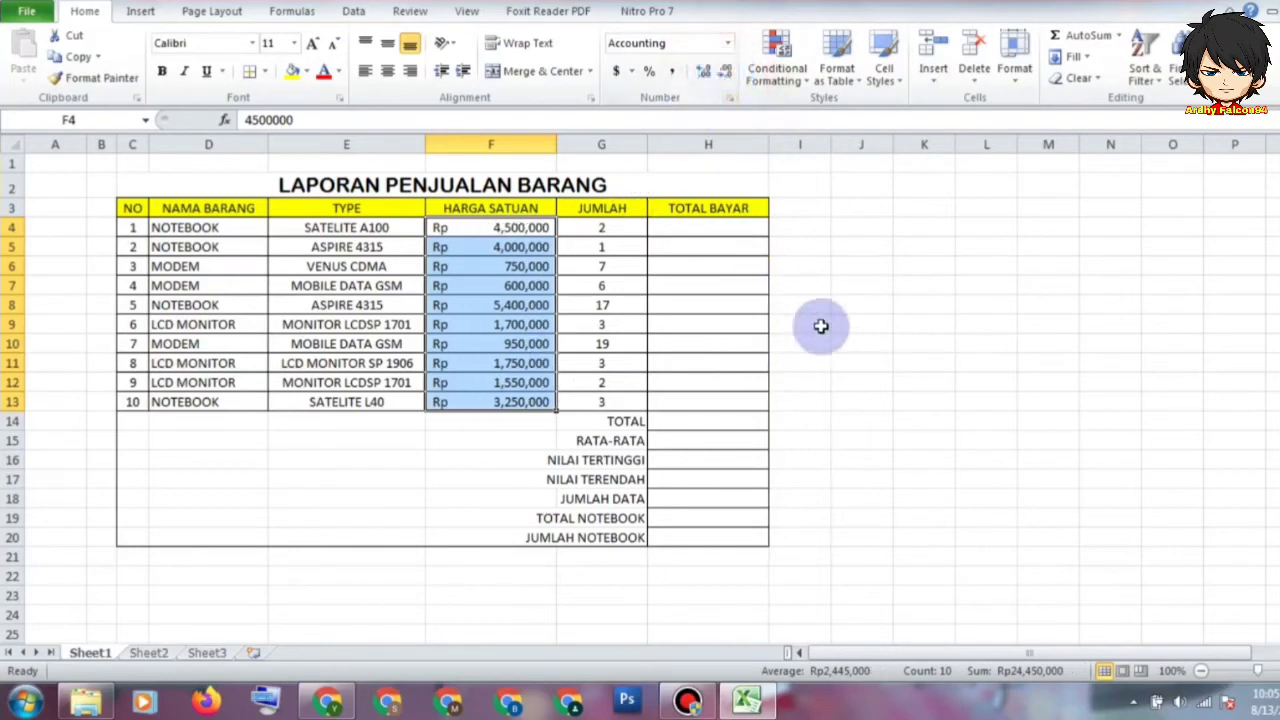
Step: Make the HARGA SATUAN prices in F4:F13 bold
left_click(162, 71)
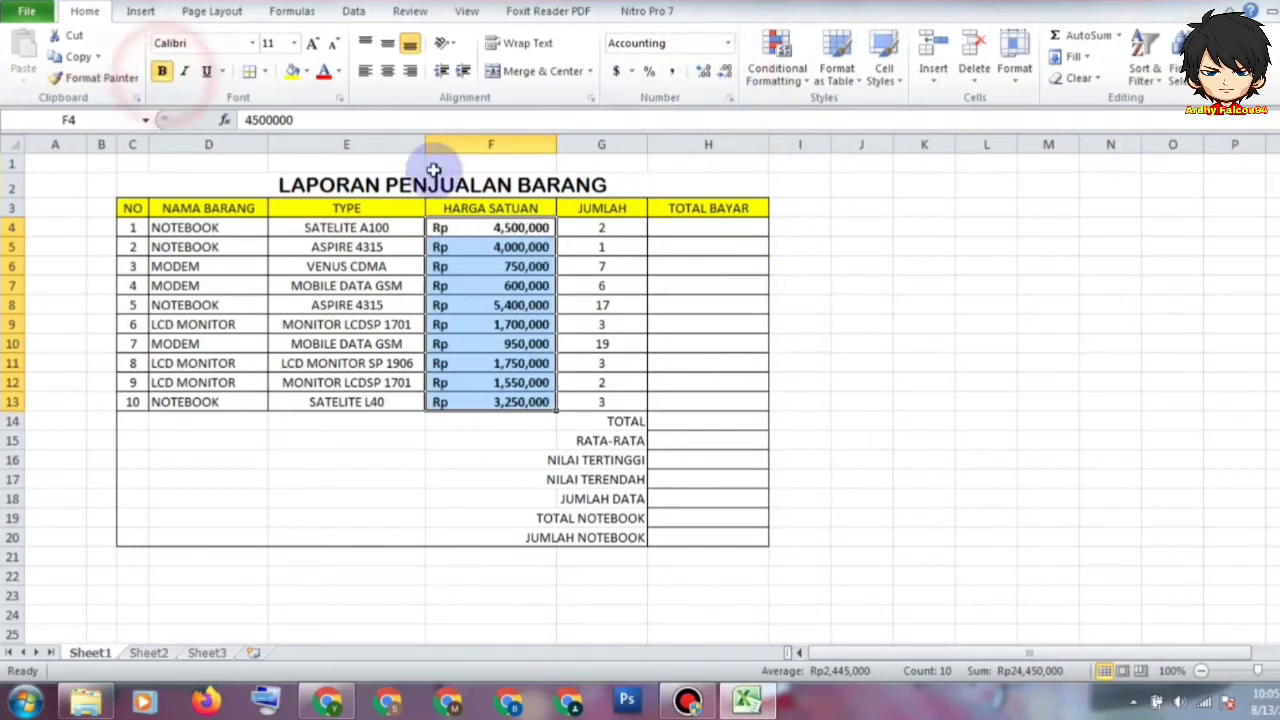
left_click(850, 245)
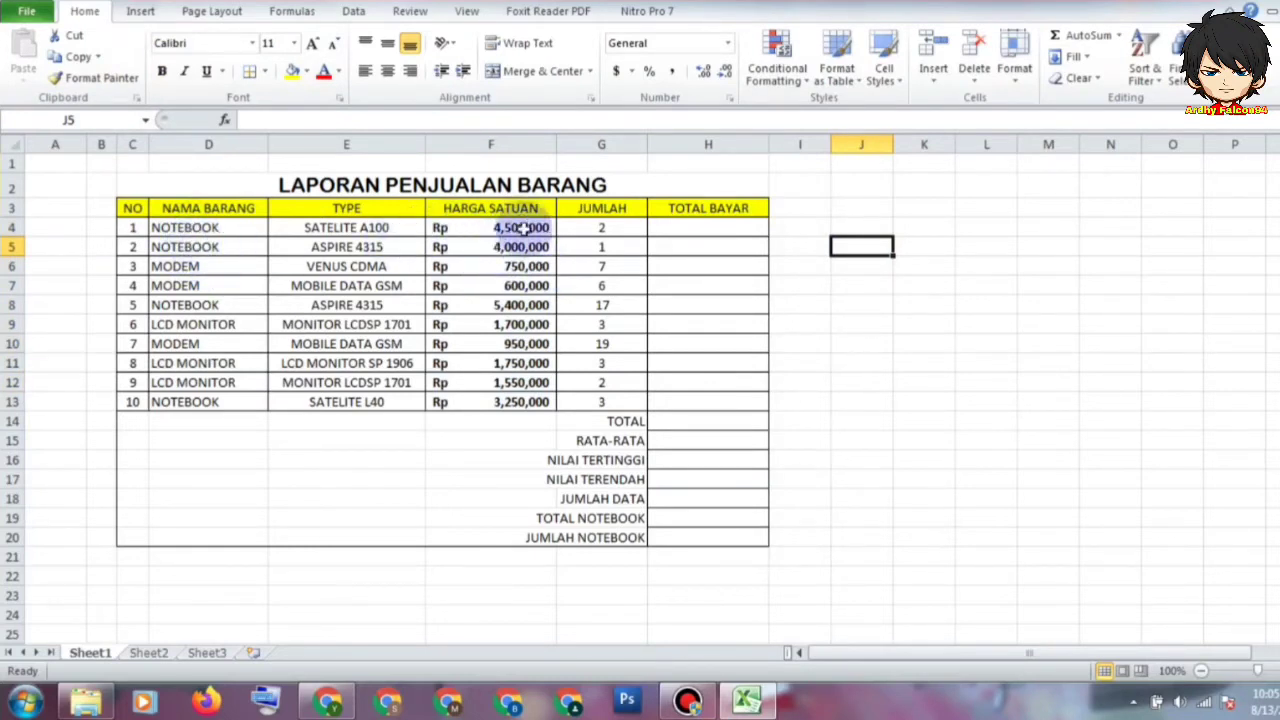
Step: Calculate TOTAL BAYAR for the first item in H4 with the formula =F4*G4
left_click(694, 227)
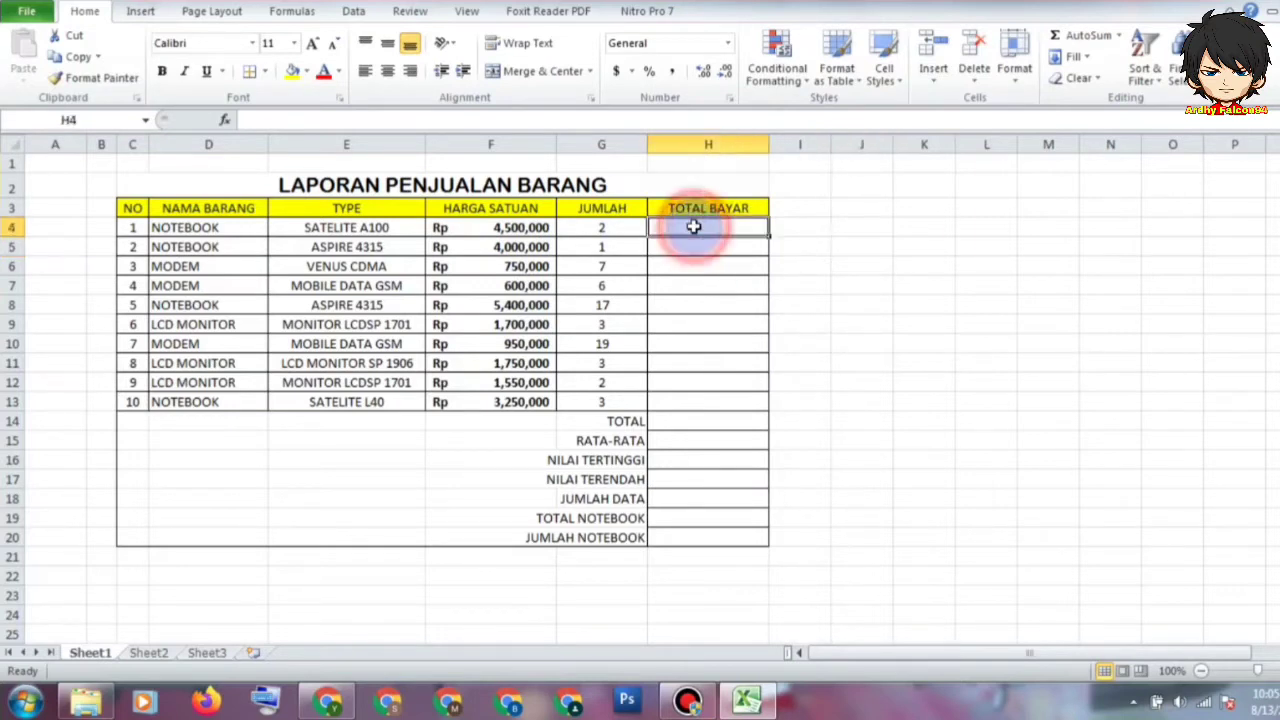
type("=")
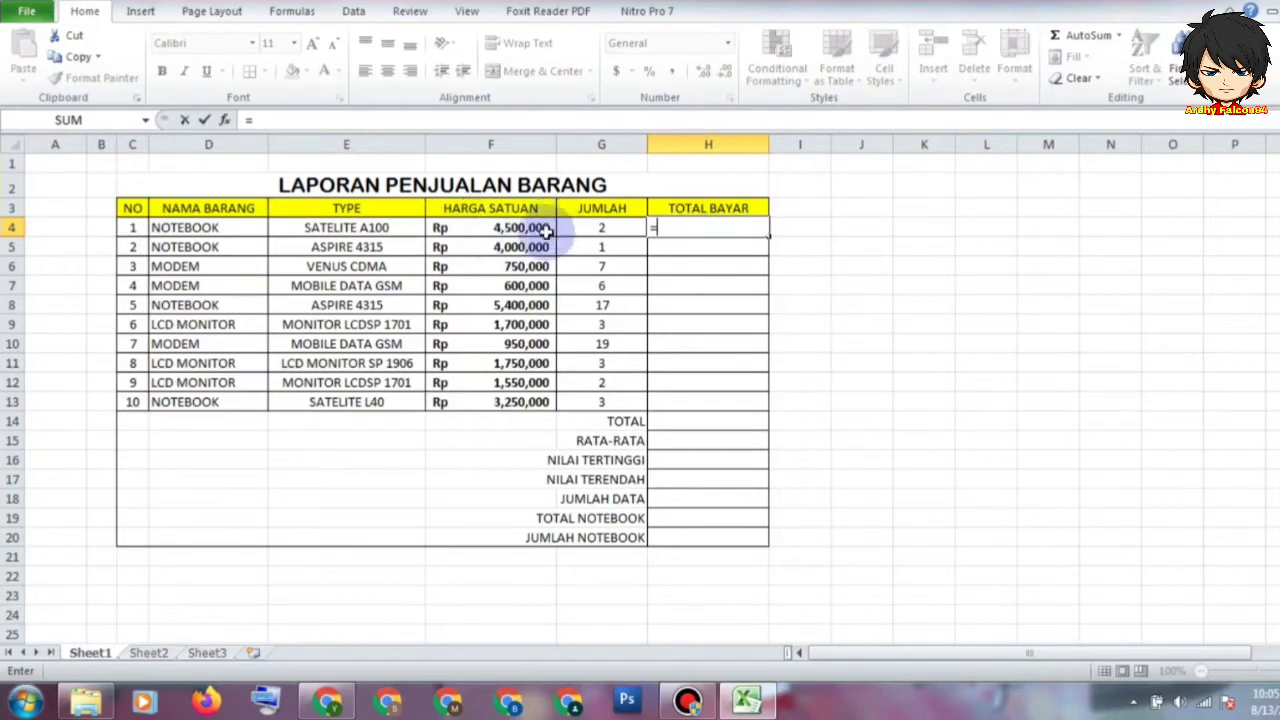
left_click(500, 227)
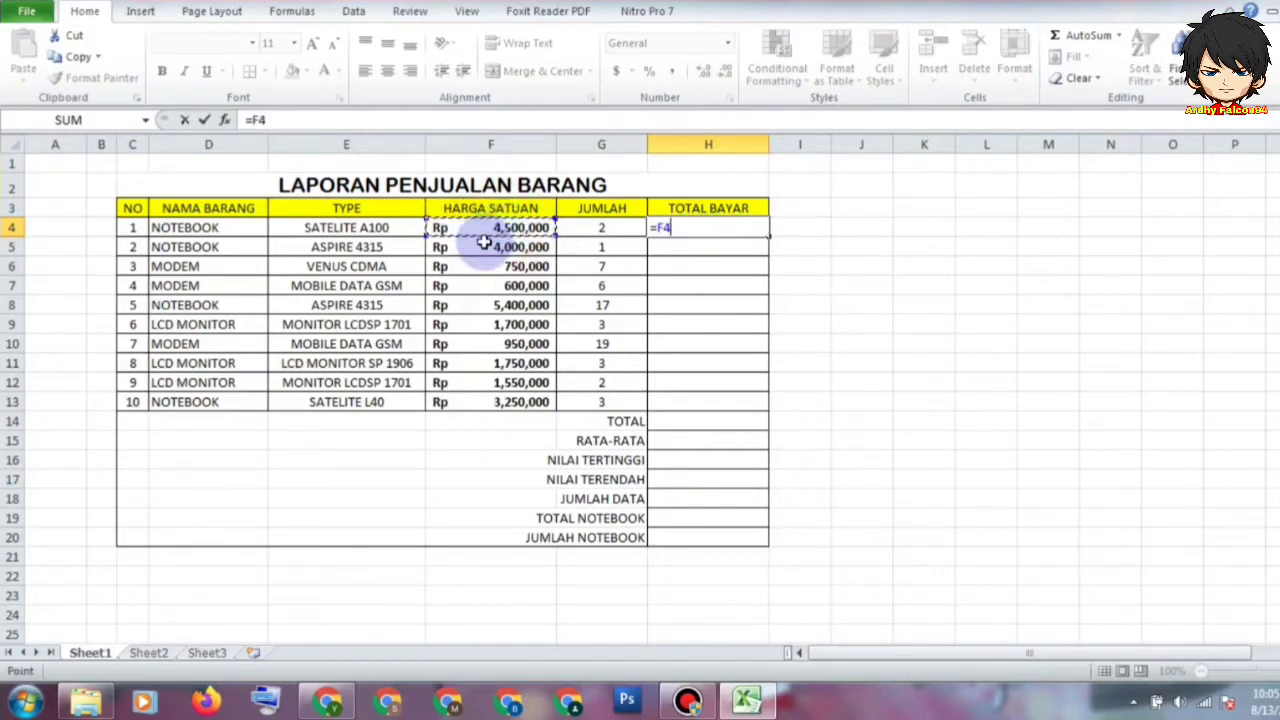
left_click(600, 232)
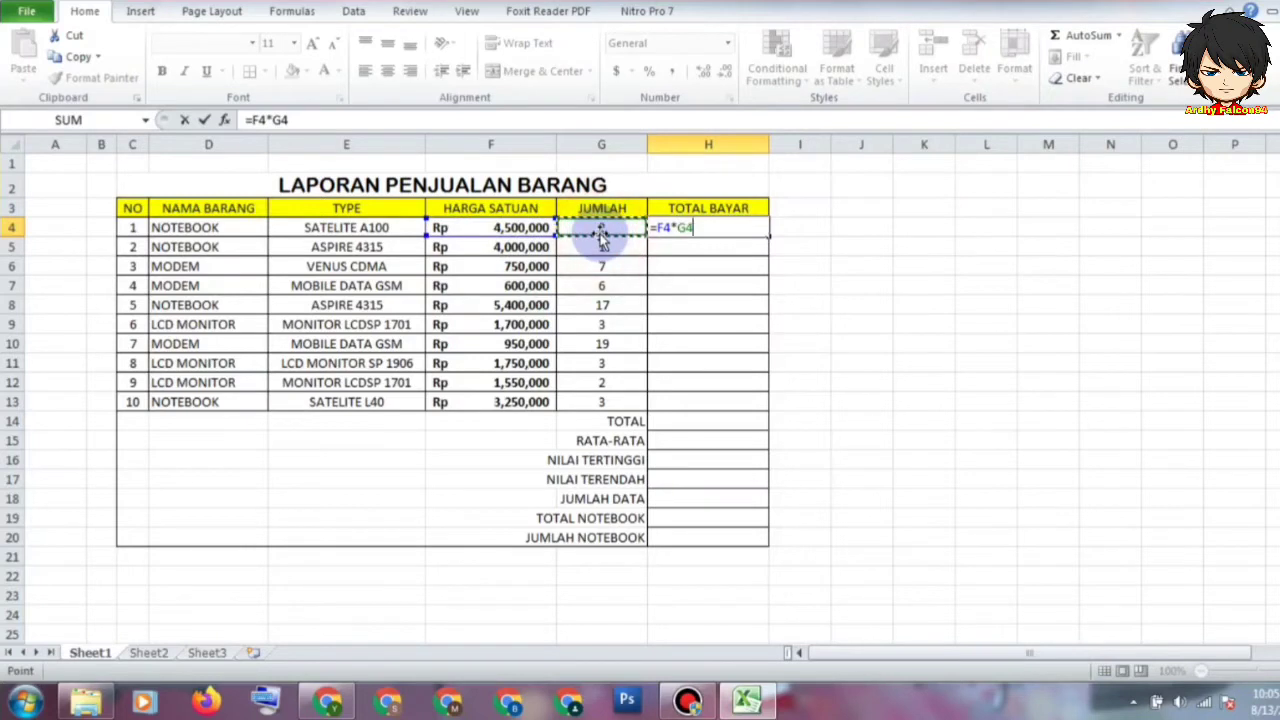
key("Return")
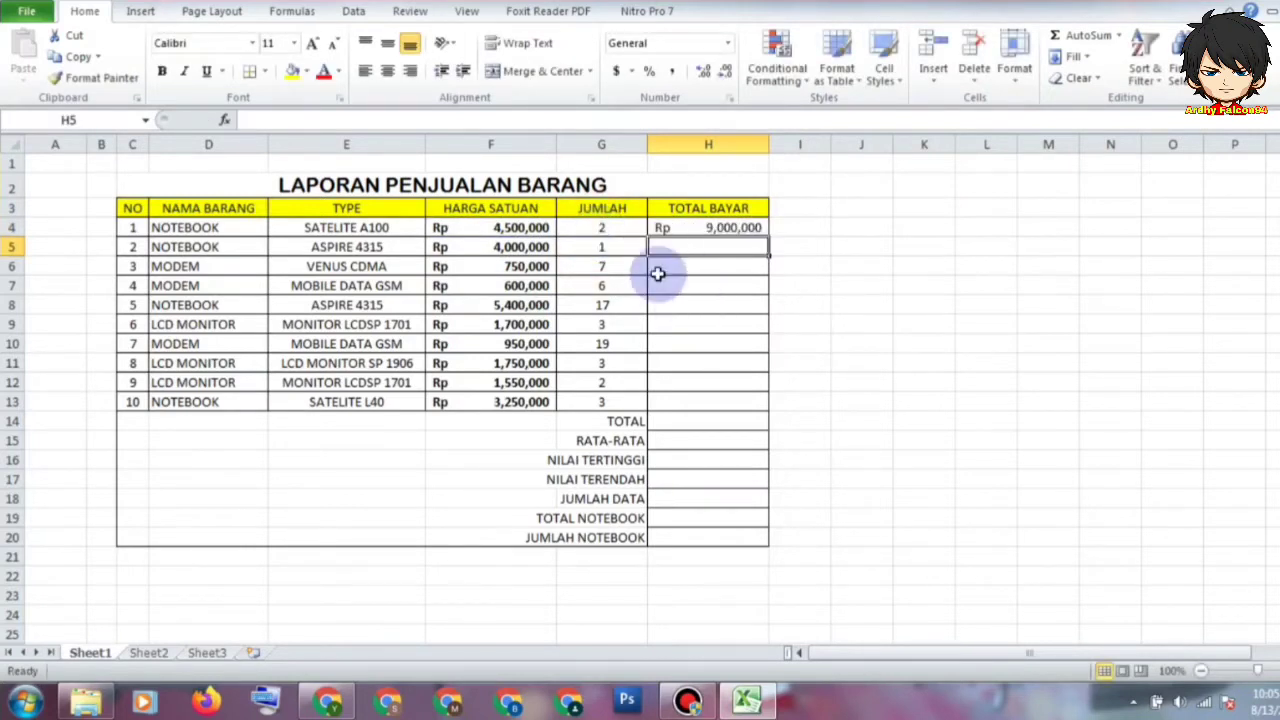
Step: Fill the H4 formula down to H13 and make the TOTAL BAYAR amounts bold
left_click(755, 228)
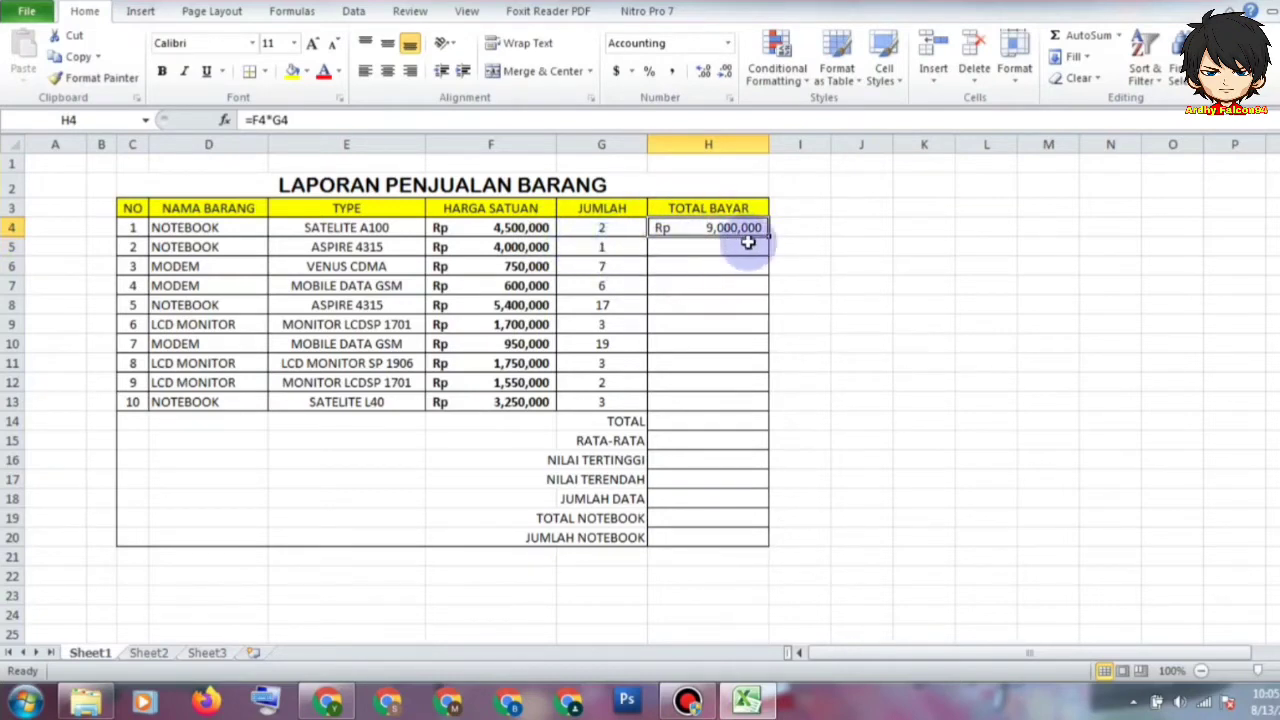
left_click_drag(767, 240, 764, 414)
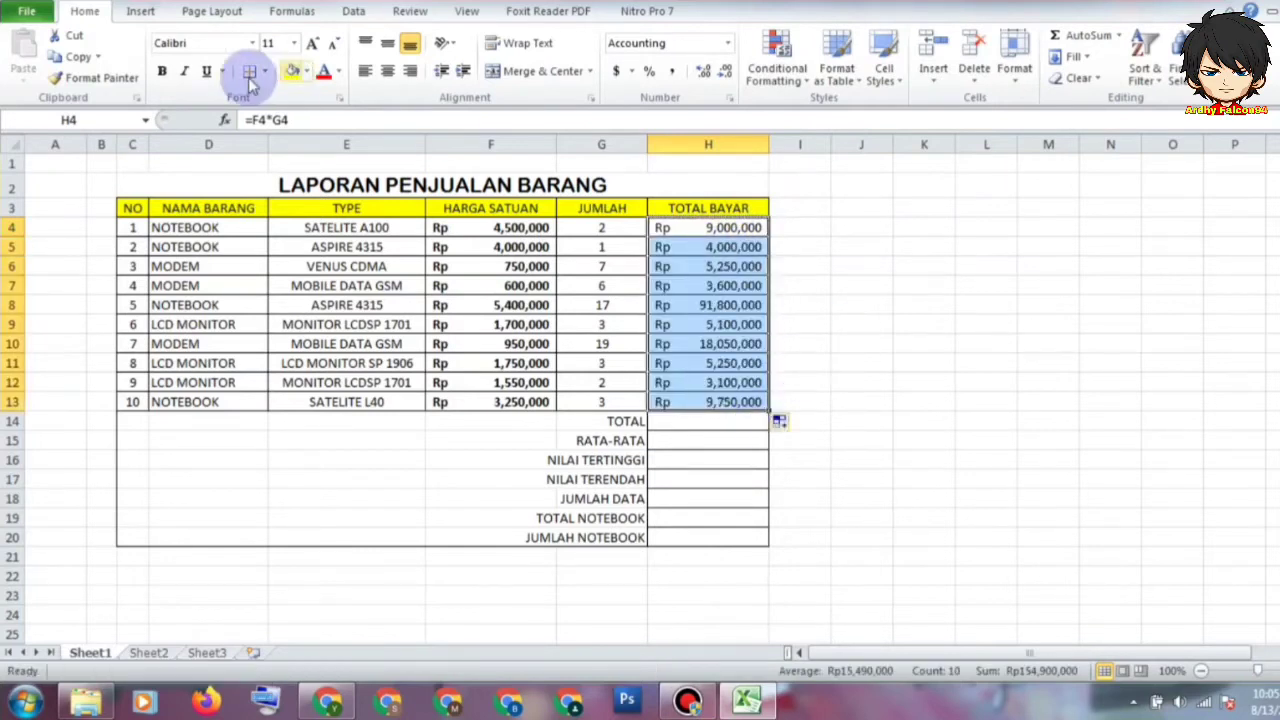
left_click(926, 266)
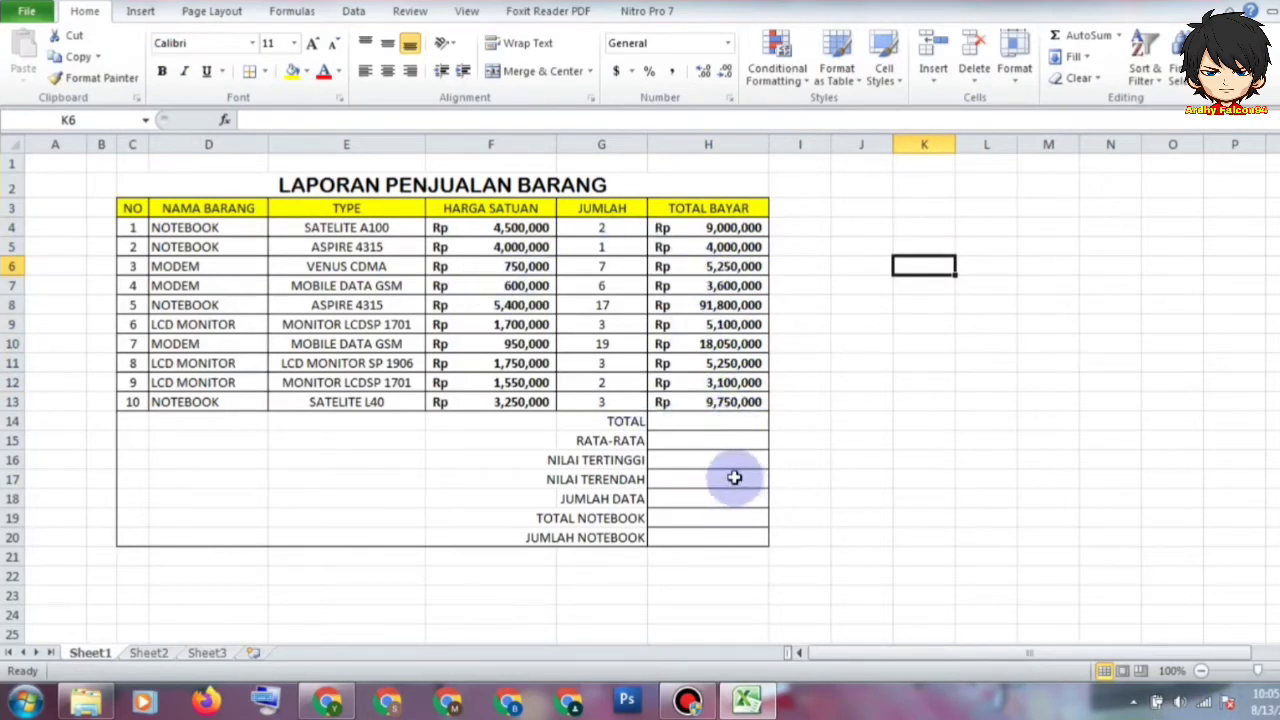
Step: Calculate the TOTAL in H14 with the formula =SUM(H4:H13)
left_click(690, 419)
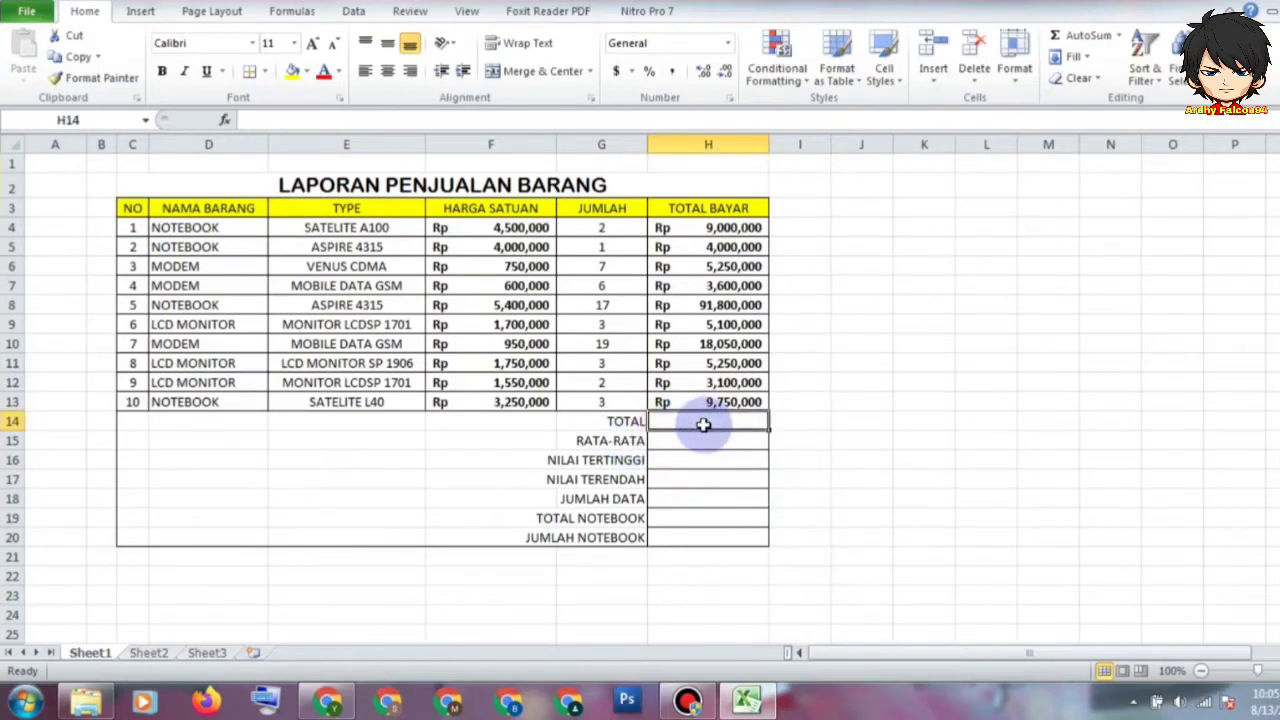
type("=")
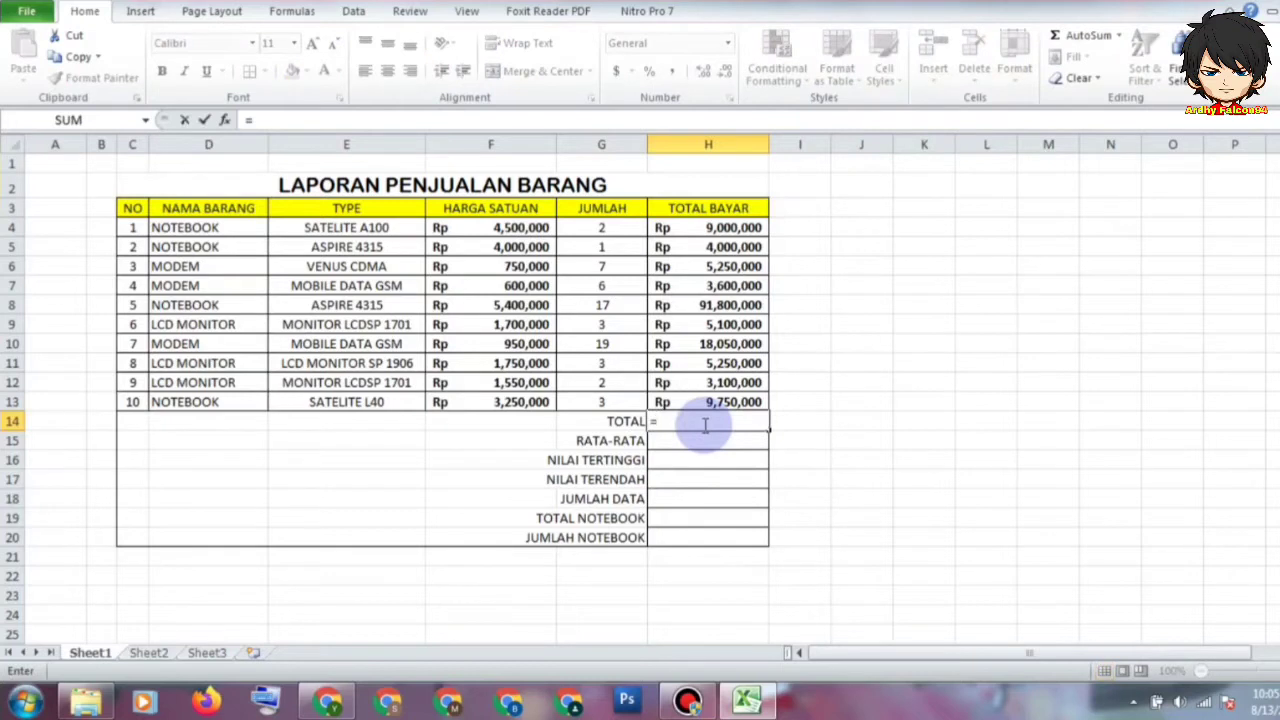
type("SUM")
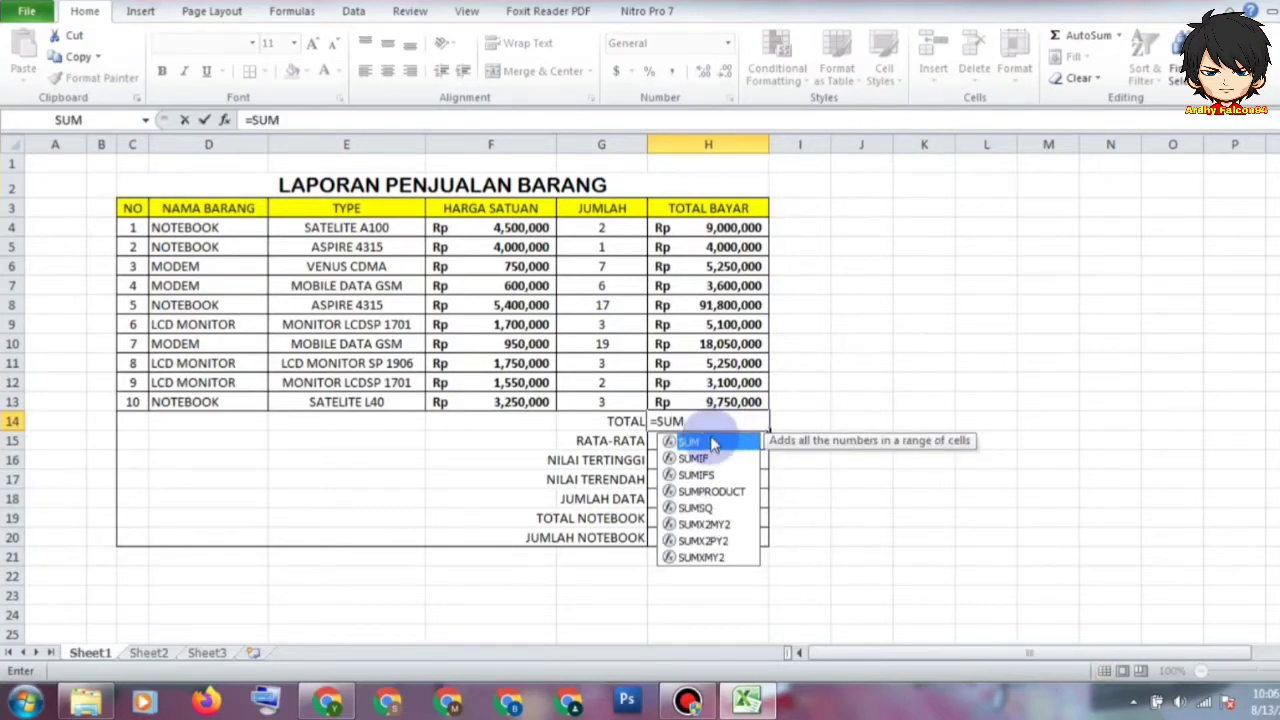
double_click(706, 446)
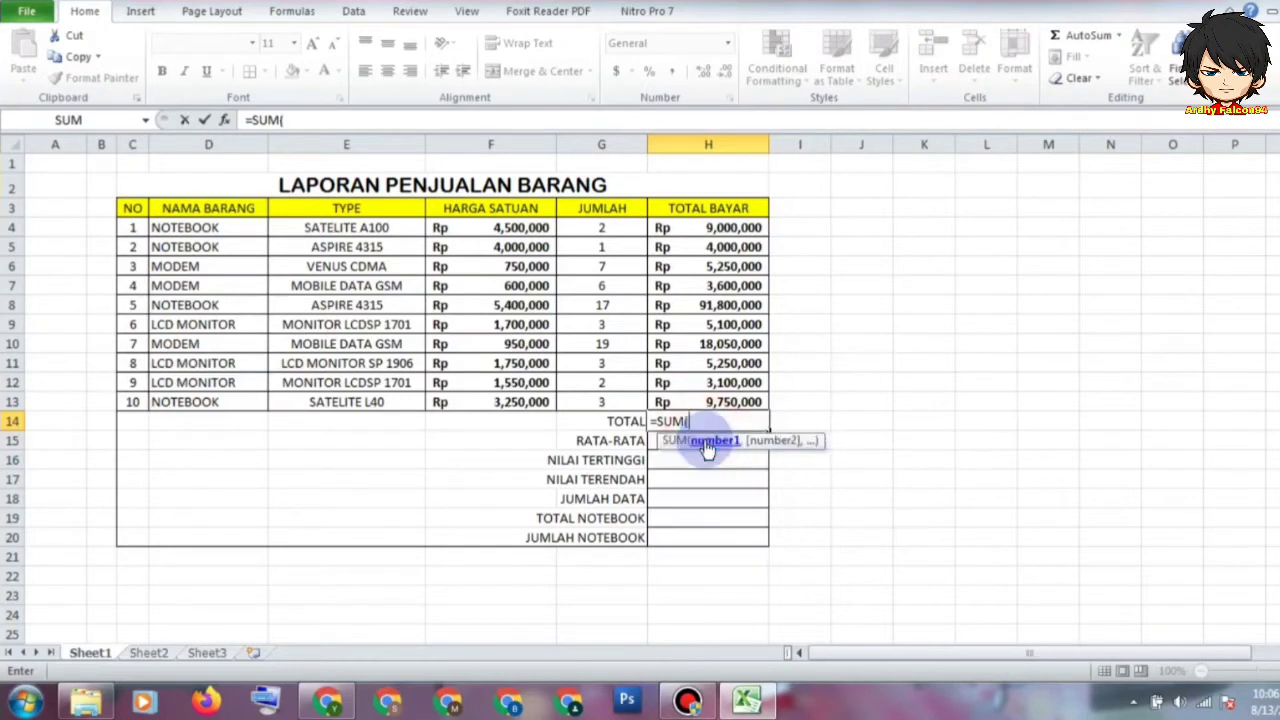
left_click(724, 228)
left_click_drag(725, 240, 740, 392)
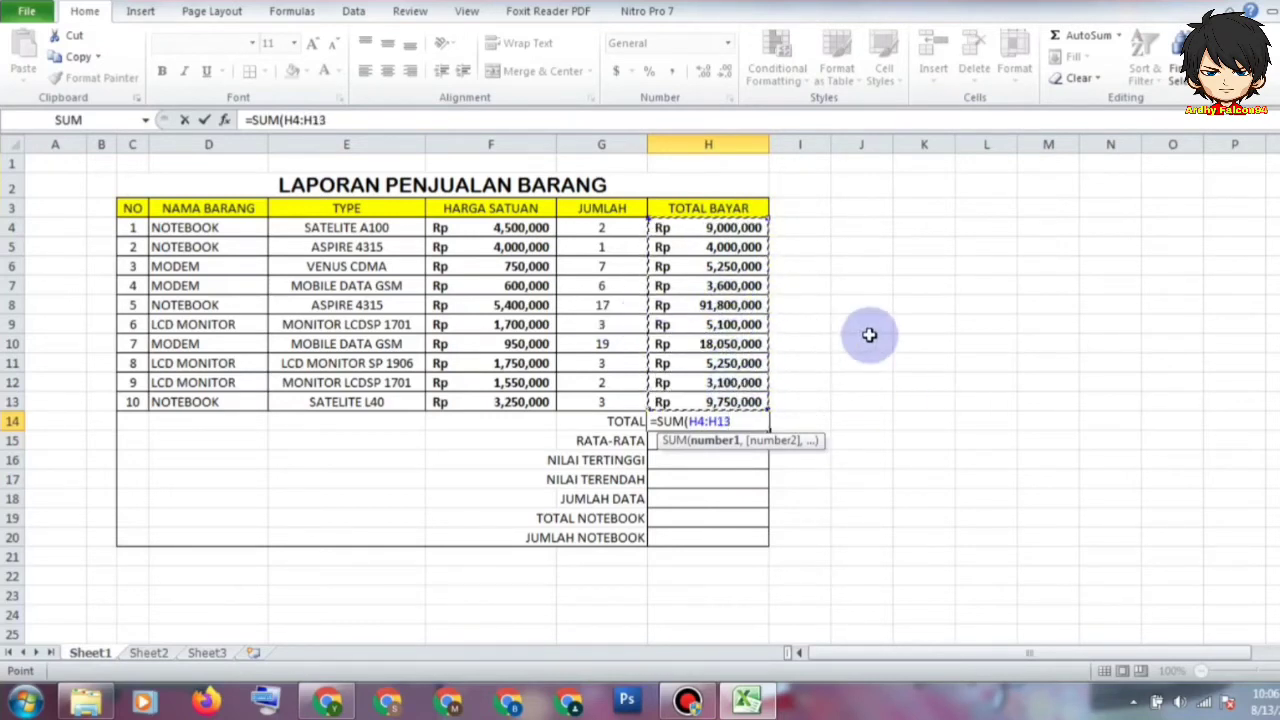
key("Return")
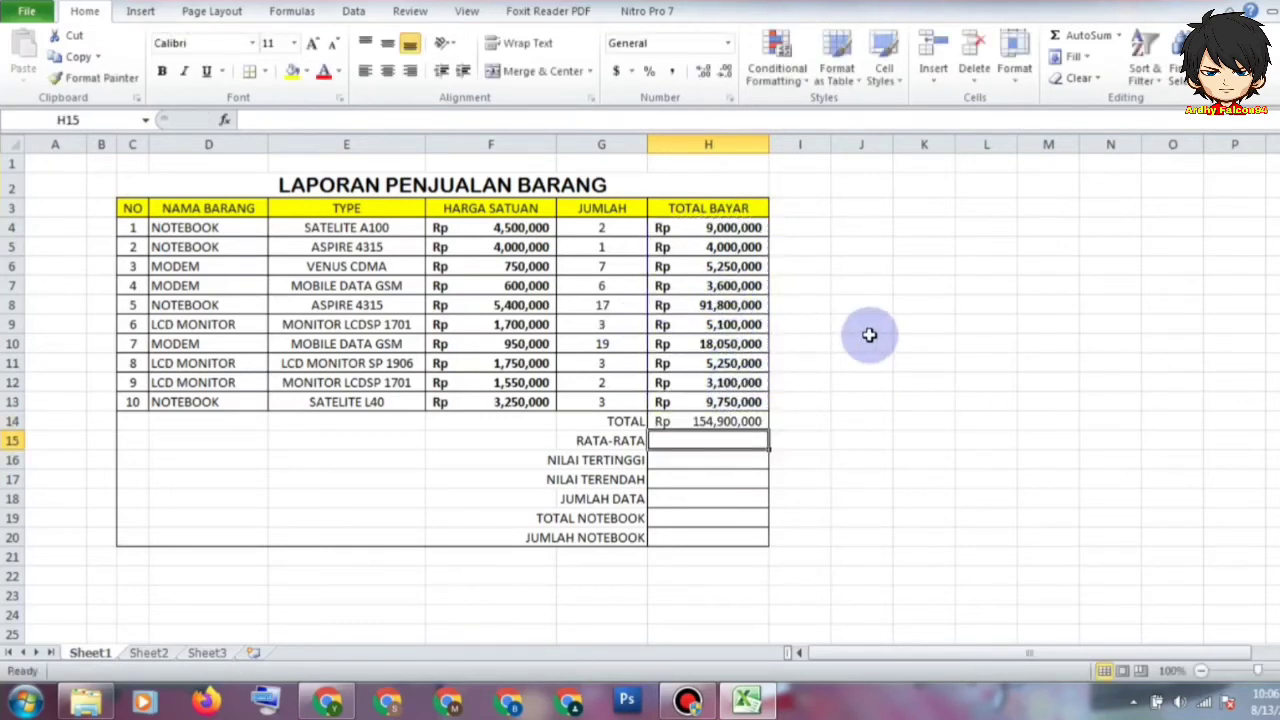
Step: Make the TOTAL amount in H14 bold and set its font size to 12
left_click(716, 418)
left_click(162, 71)
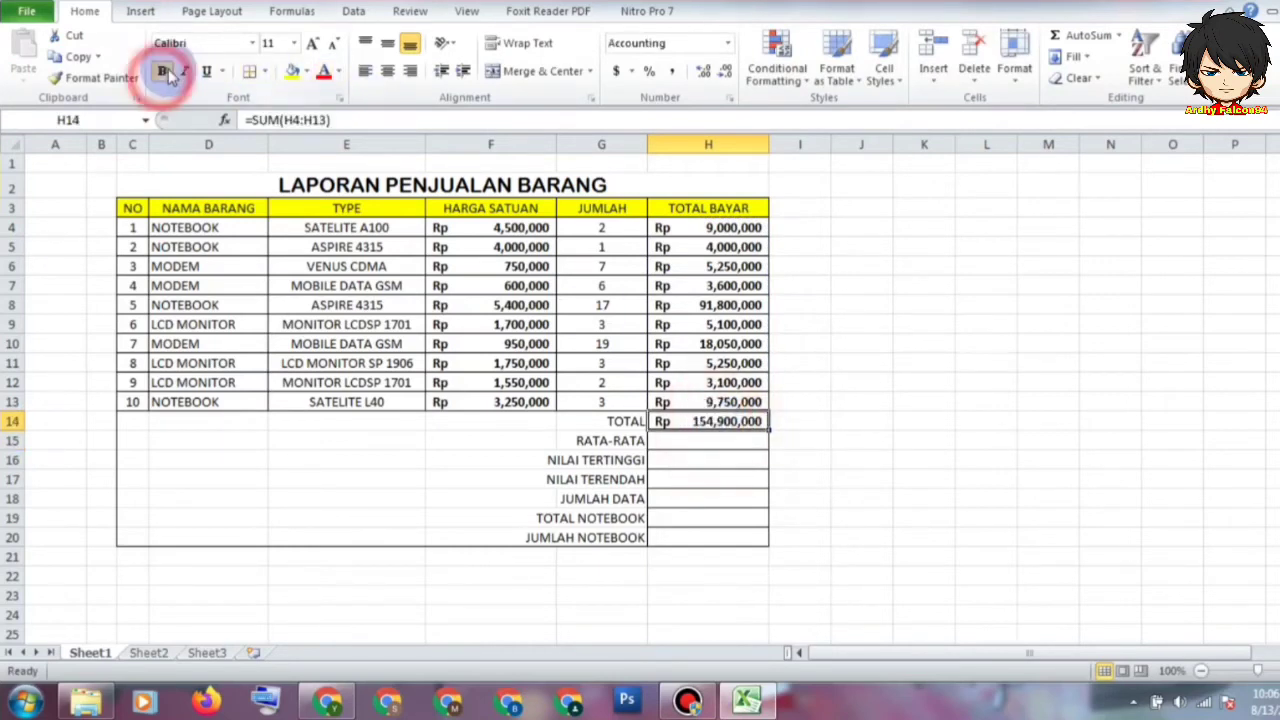
left_click(313, 44)
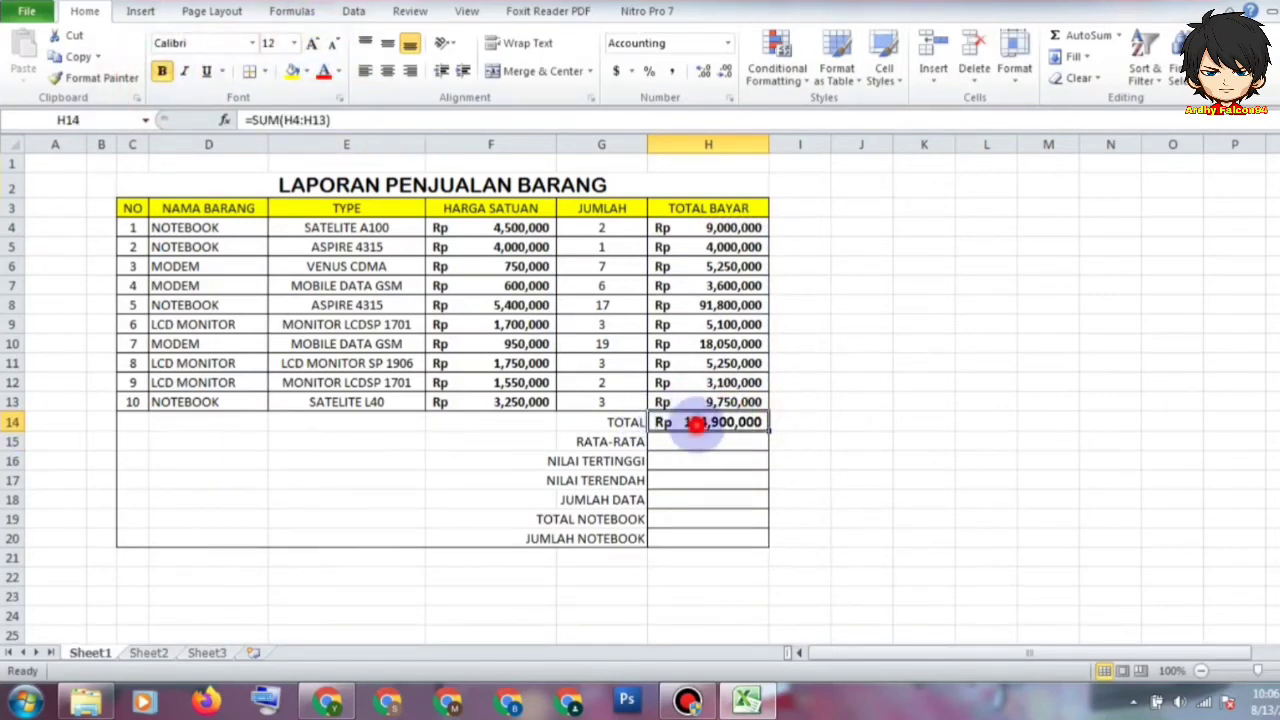
Step: Set the font size of the summary cells H14:H19 to 12
left_click_drag(700, 422, 712, 518)
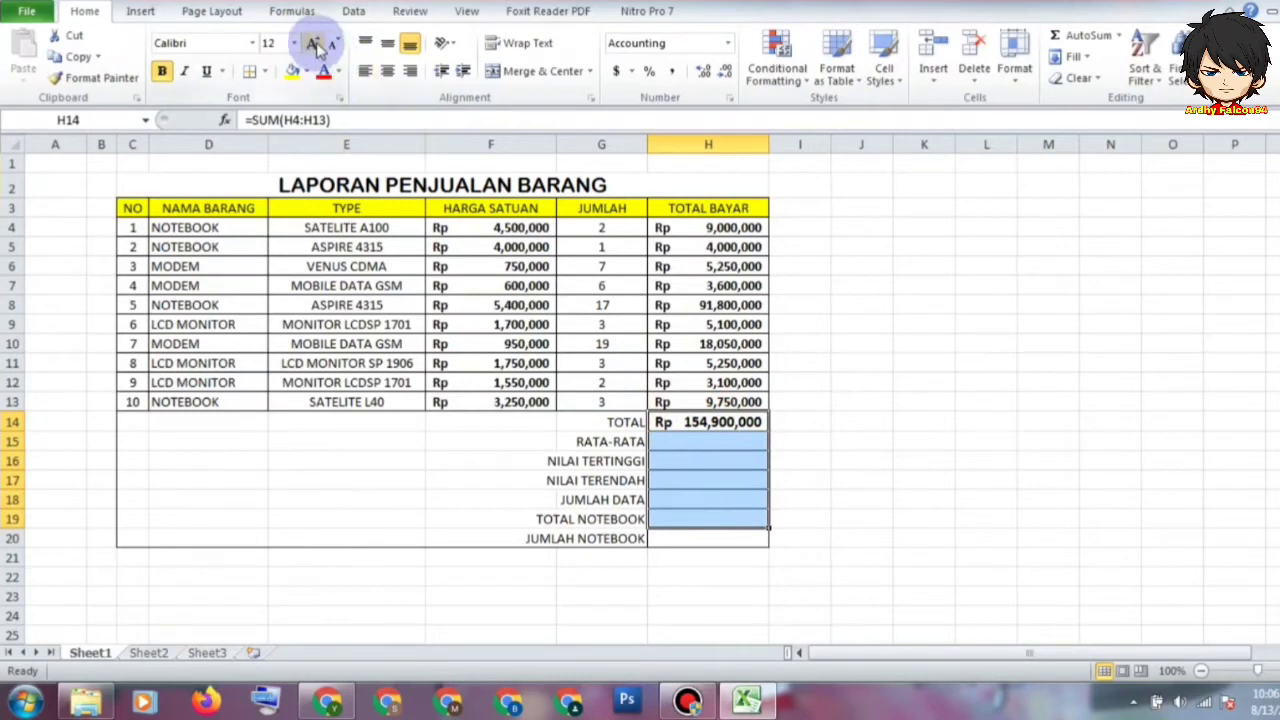
left_click(313, 44)
left_click(333, 44)
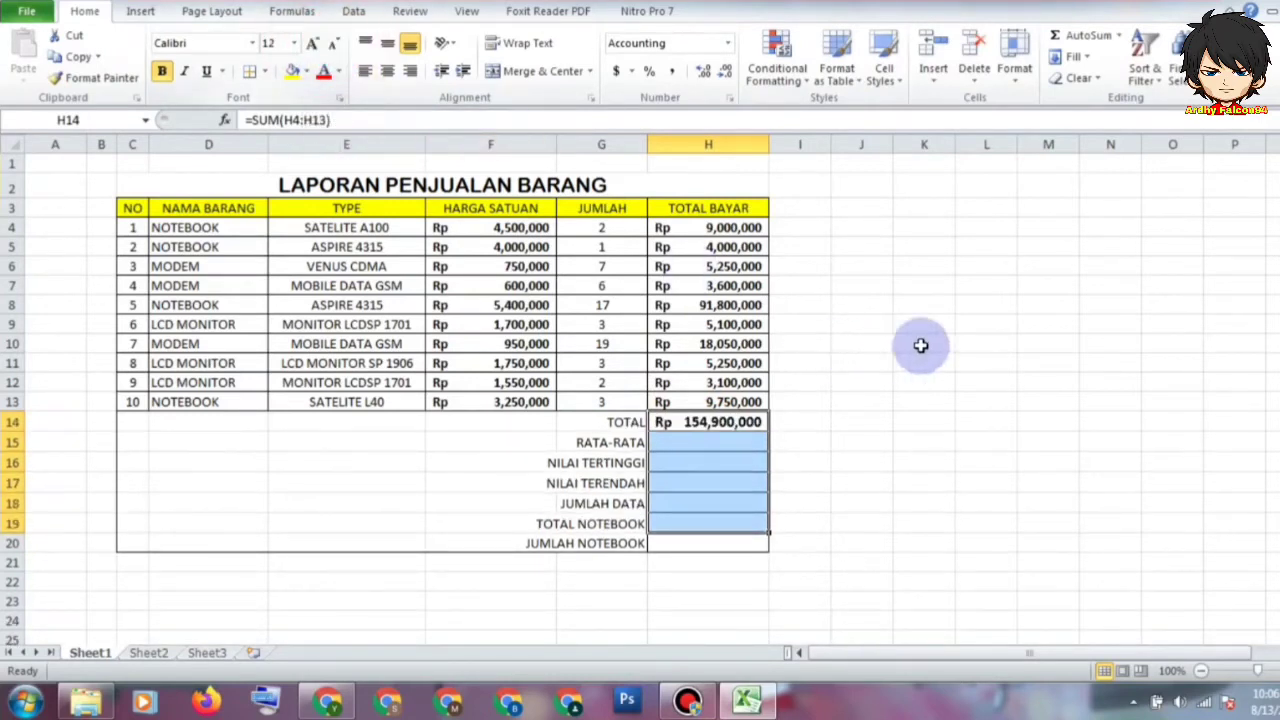
left_click(921, 345)
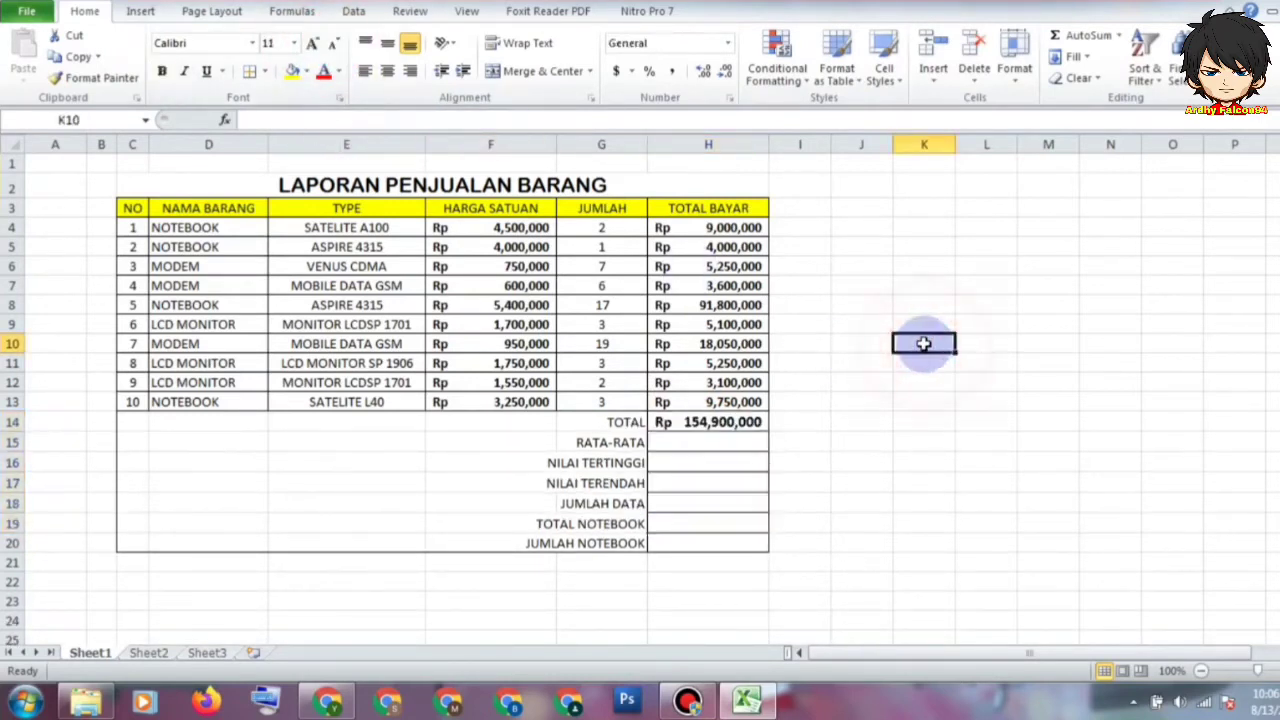
Step: Clear the TOTAL in H14 and recalculate it with AutoSum over the TOTAL BAYAR amounts H4:H13
left_click(706, 423)
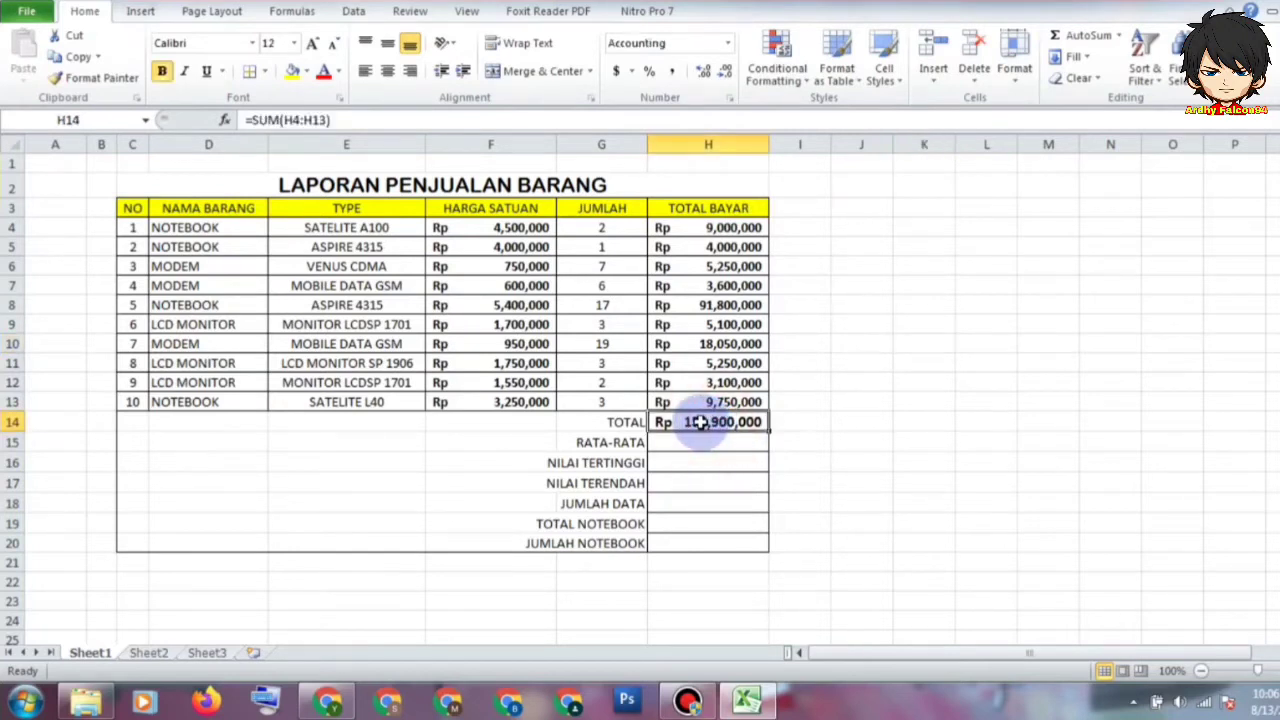
key("Delete")
left_click(880, 398)
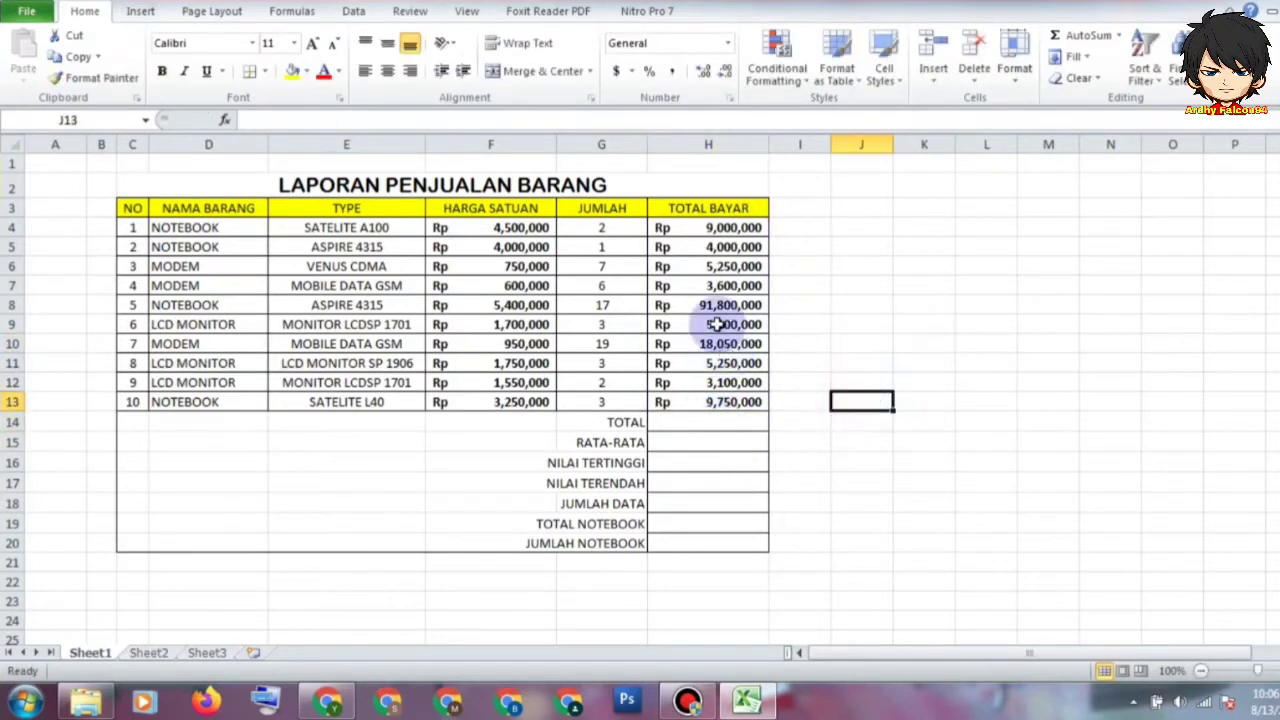
left_click_drag(726, 228, 733, 402)
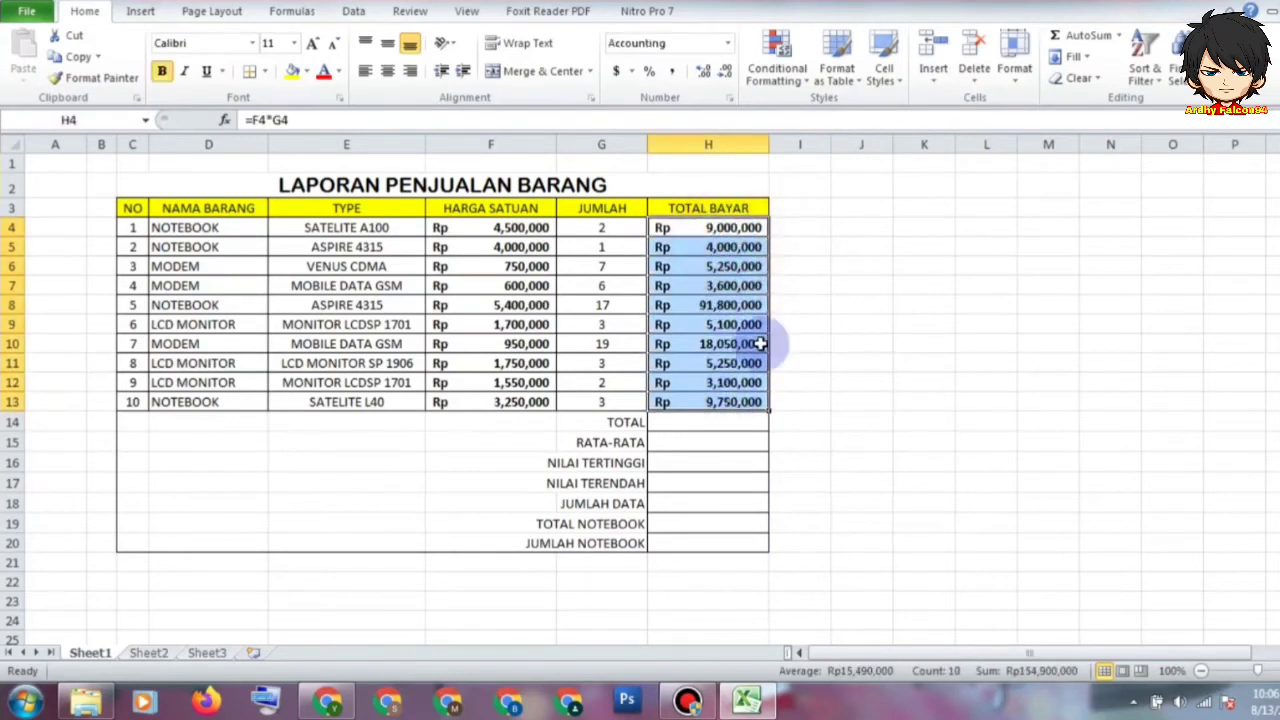
left_click(1088, 36)
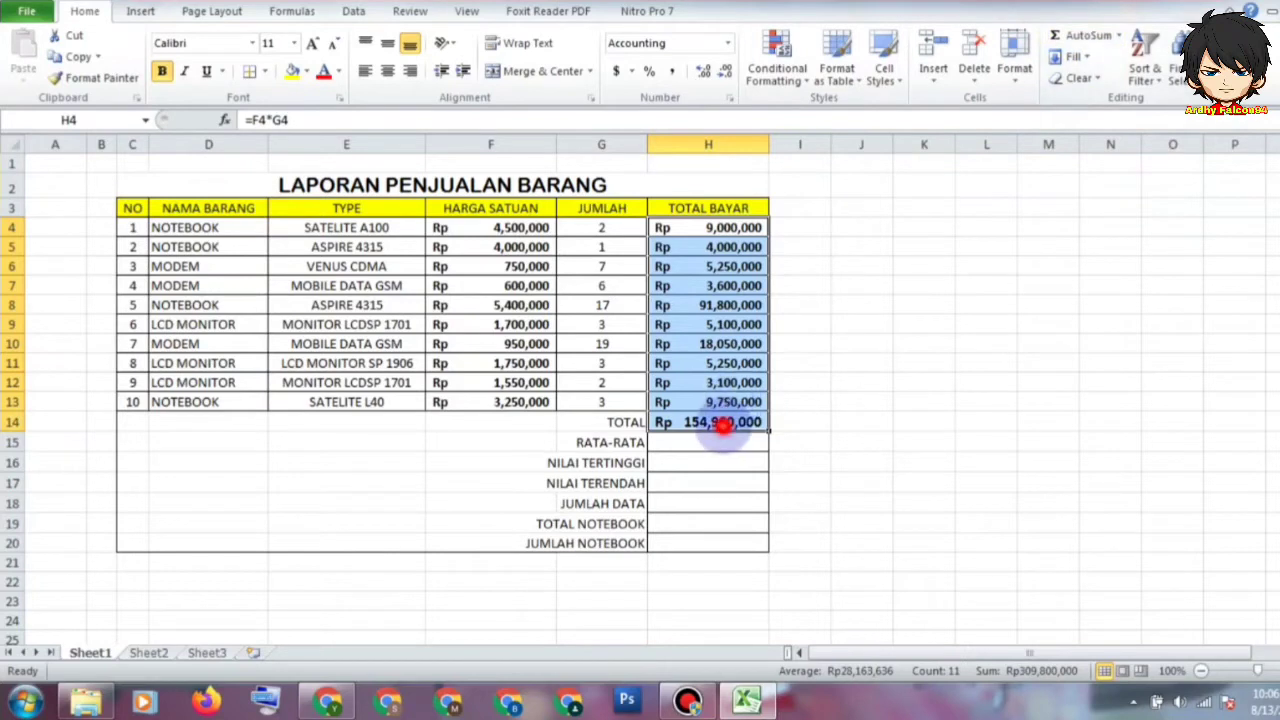
left_click(722, 423)
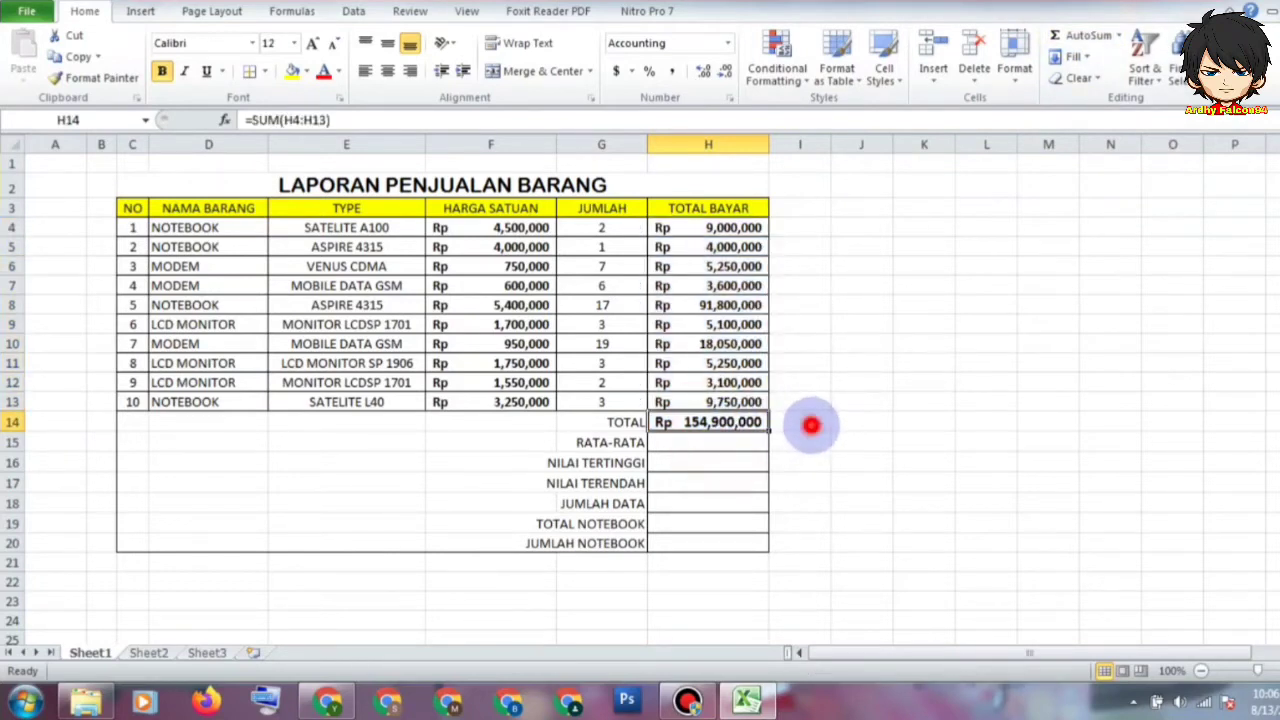
Step: Sum the TOTAL BAYAR amounts in I14 with the manually written formula =SUM(H4:H13) and check the formula
left_click(802, 424)
type("=SUM(")
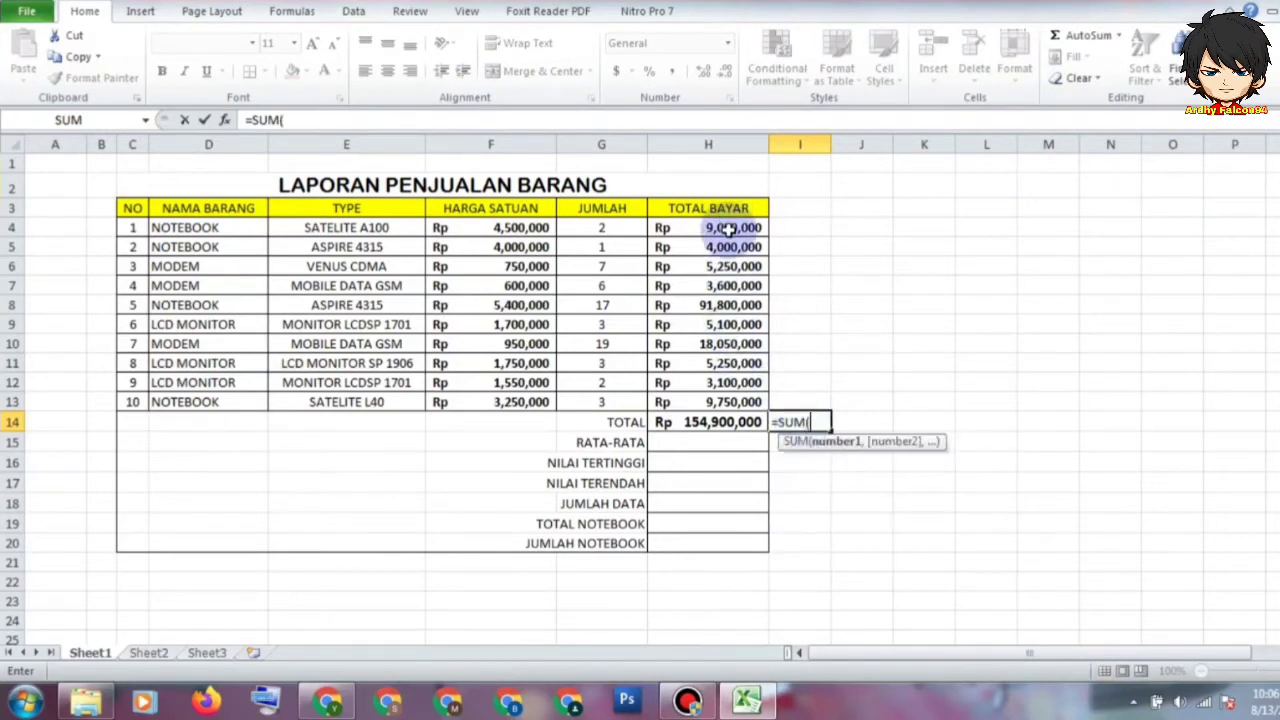
left_click_drag(728, 226, 729, 400)
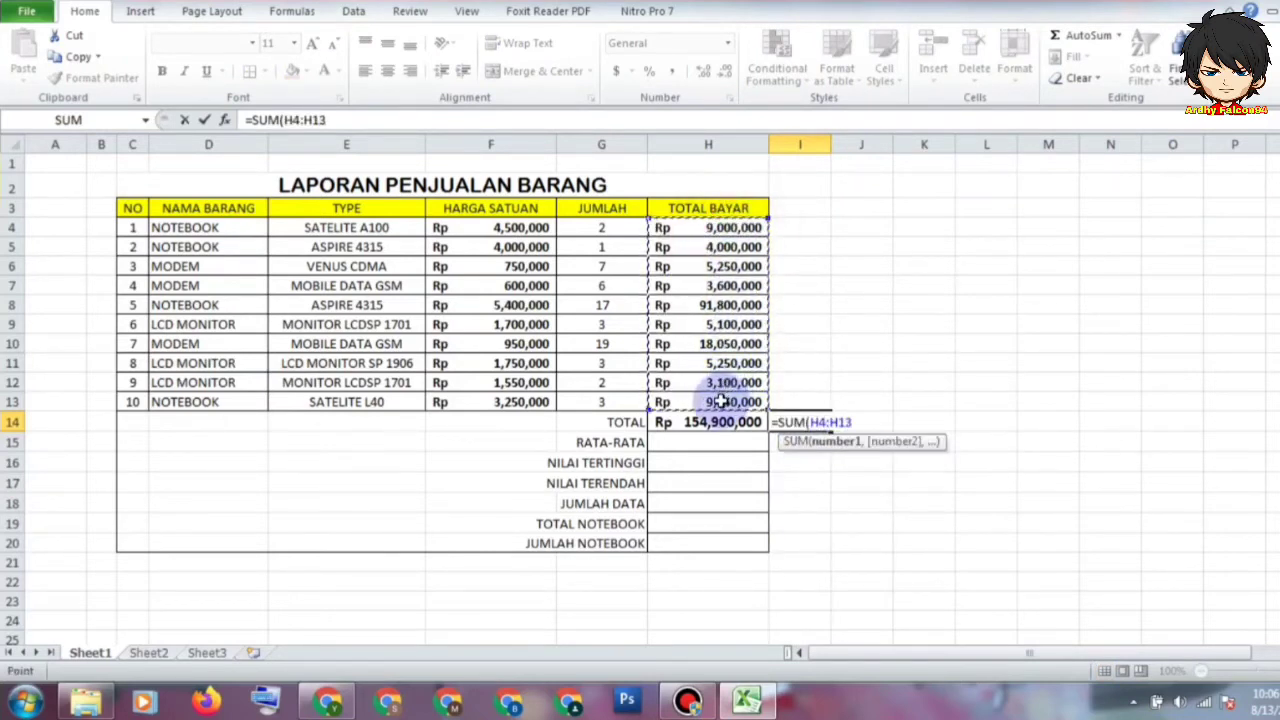
key("Return")
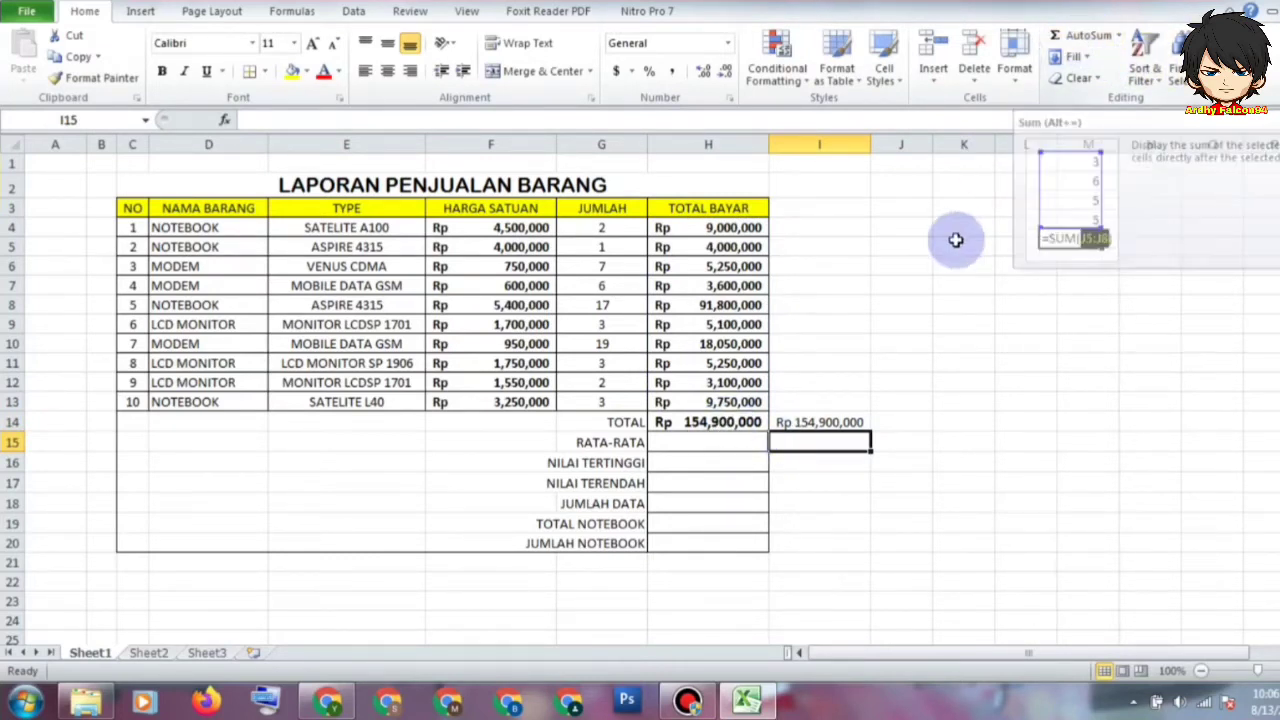
left_click(822, 422)
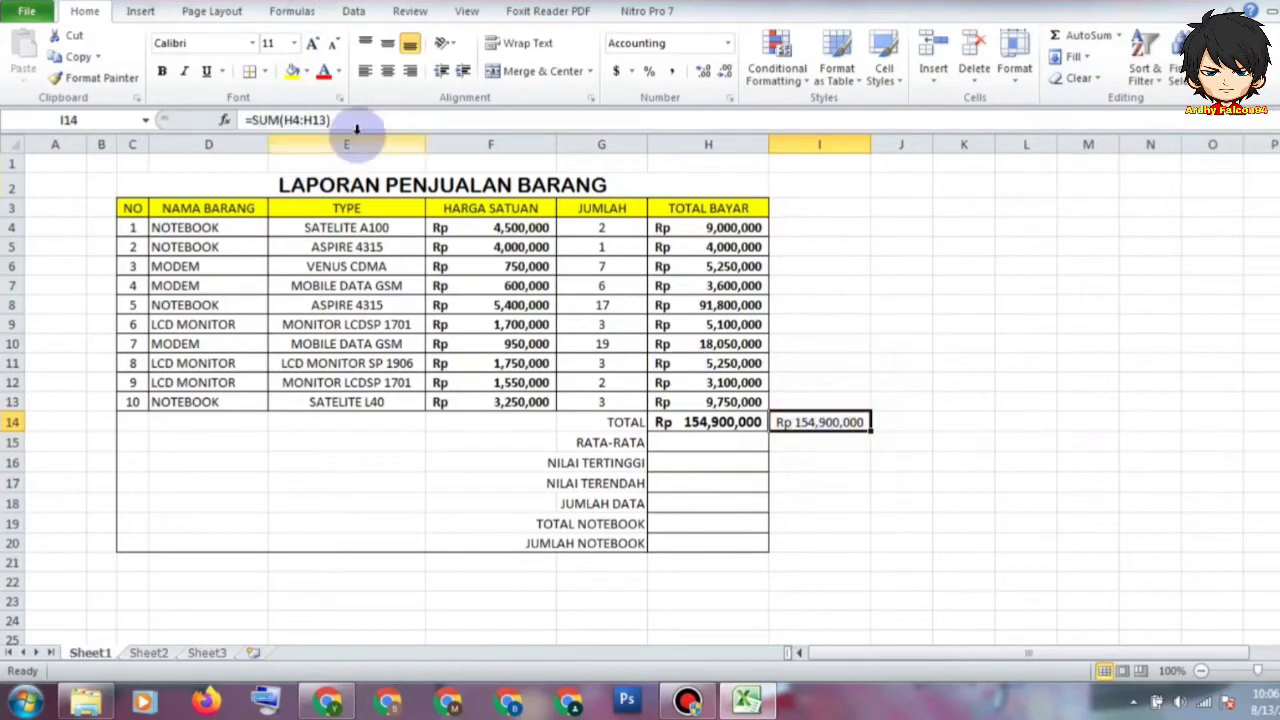
left_click(955, 506)
Step: Delete the duplicate sum from I14
left_click(822, 422)
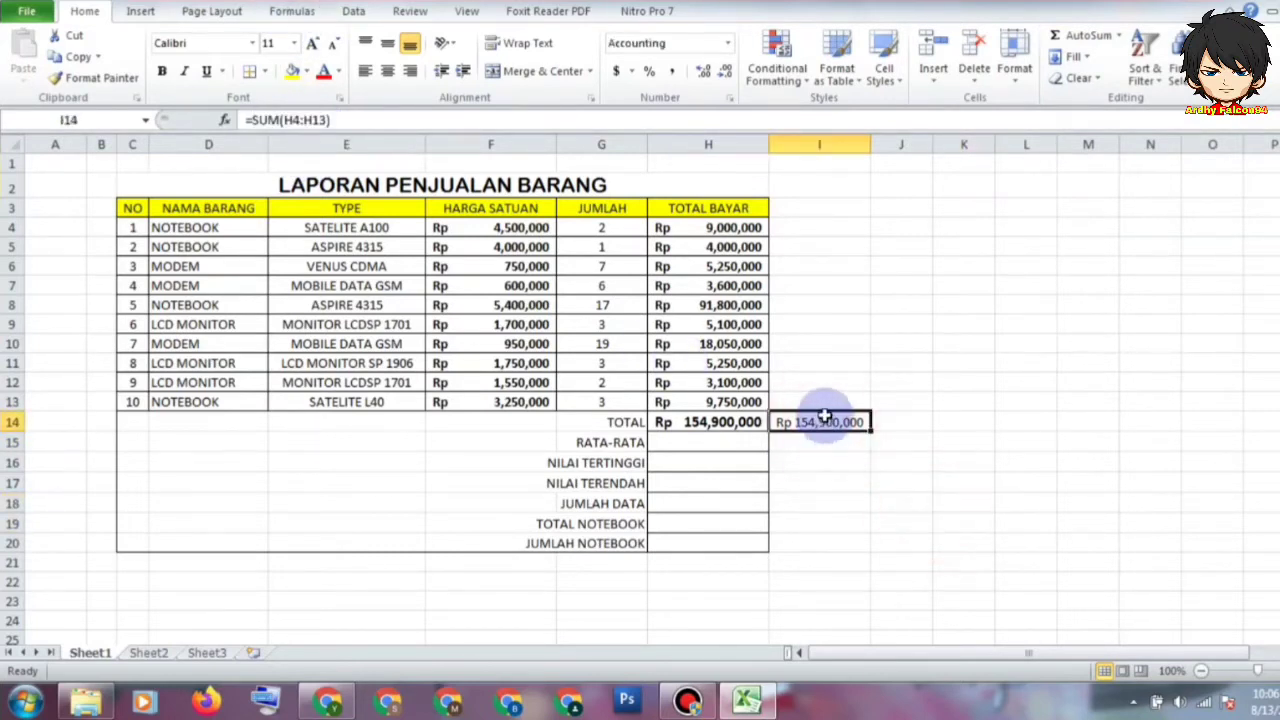
key("Delete")
left_click(960, 442)
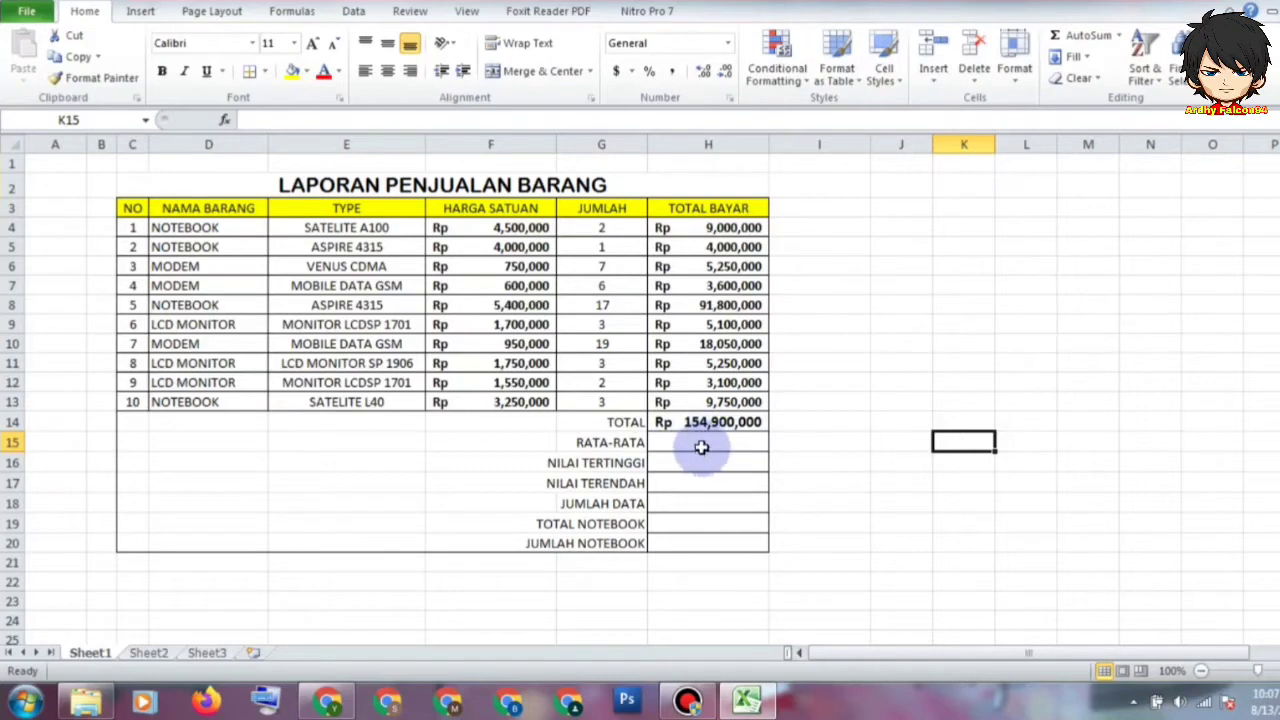
Step: Calculate the RATA-RATA in H15 with the formula =AVERAGE(H4:H13)
left_click(701, 447)
type("=")
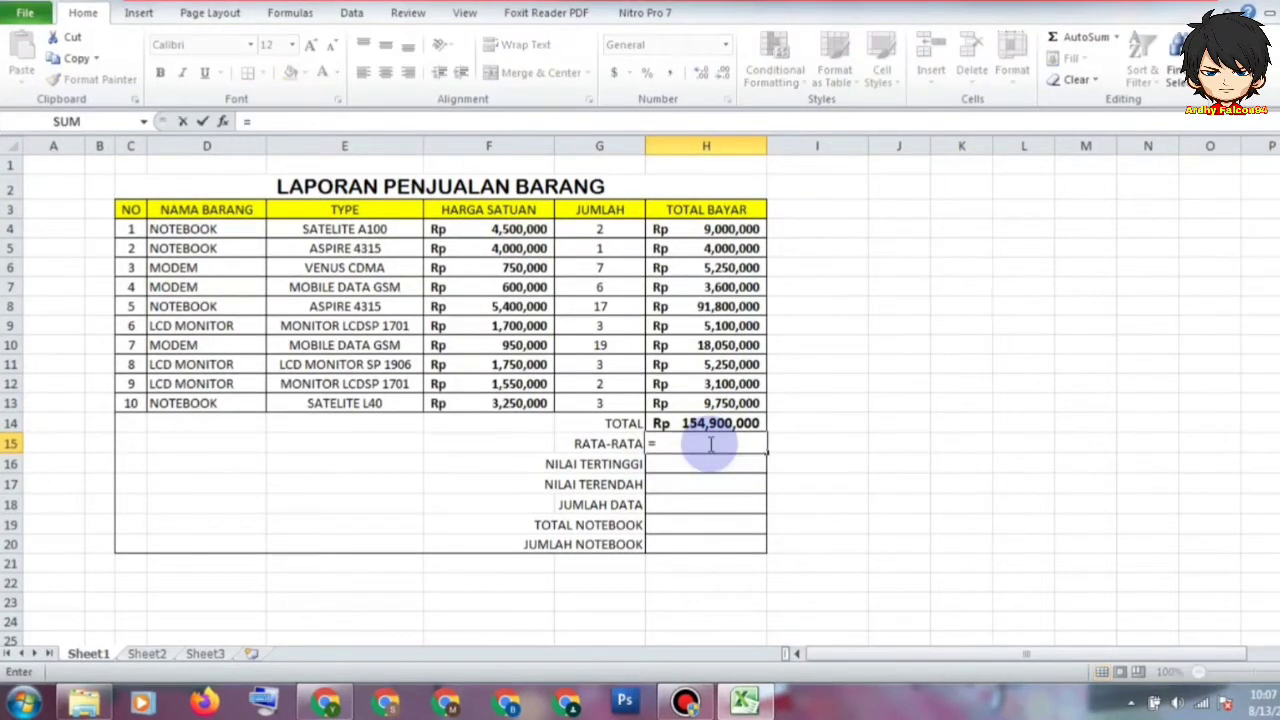
type("AVERA")
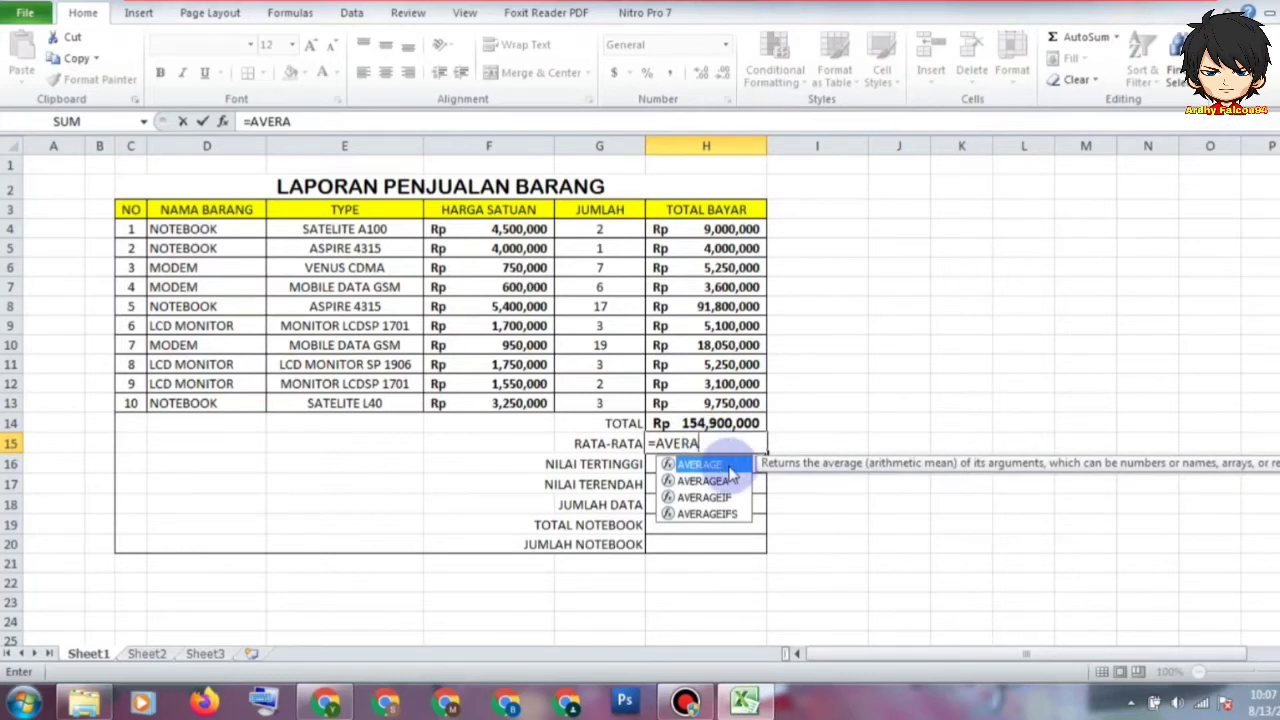
double_click(730, 466)
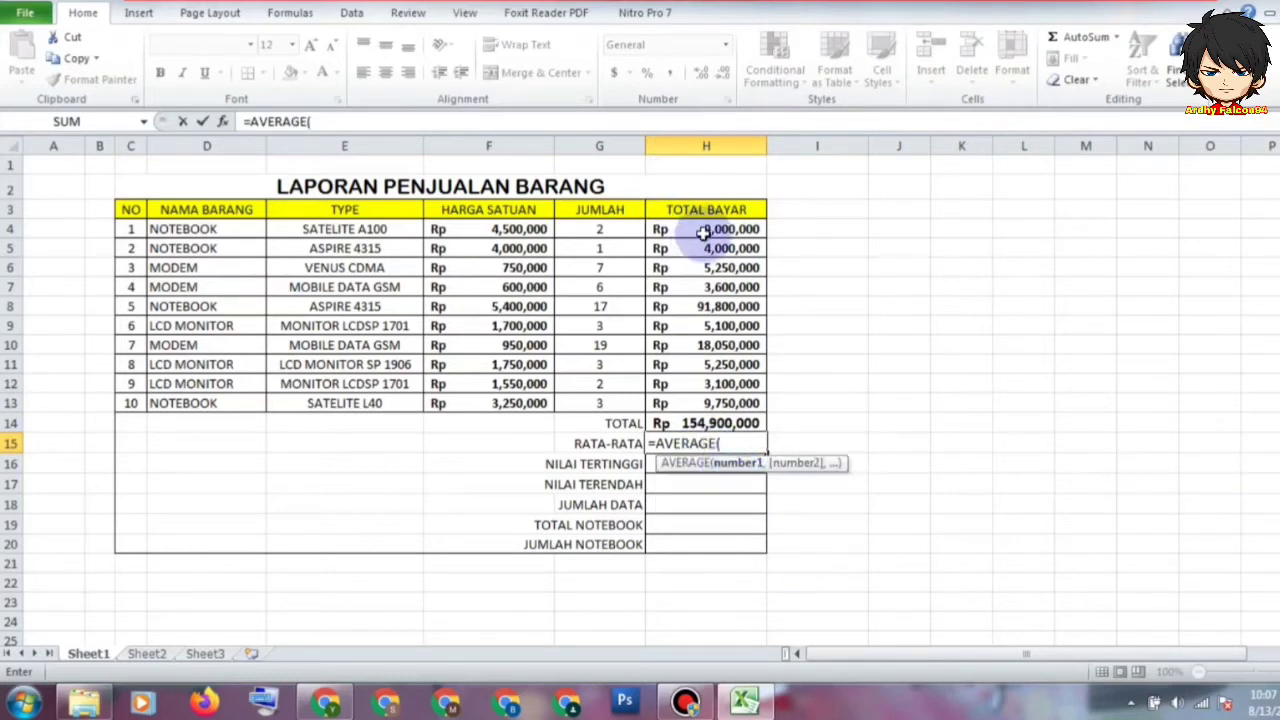
left_click_drag(705, 229, 705, 402)
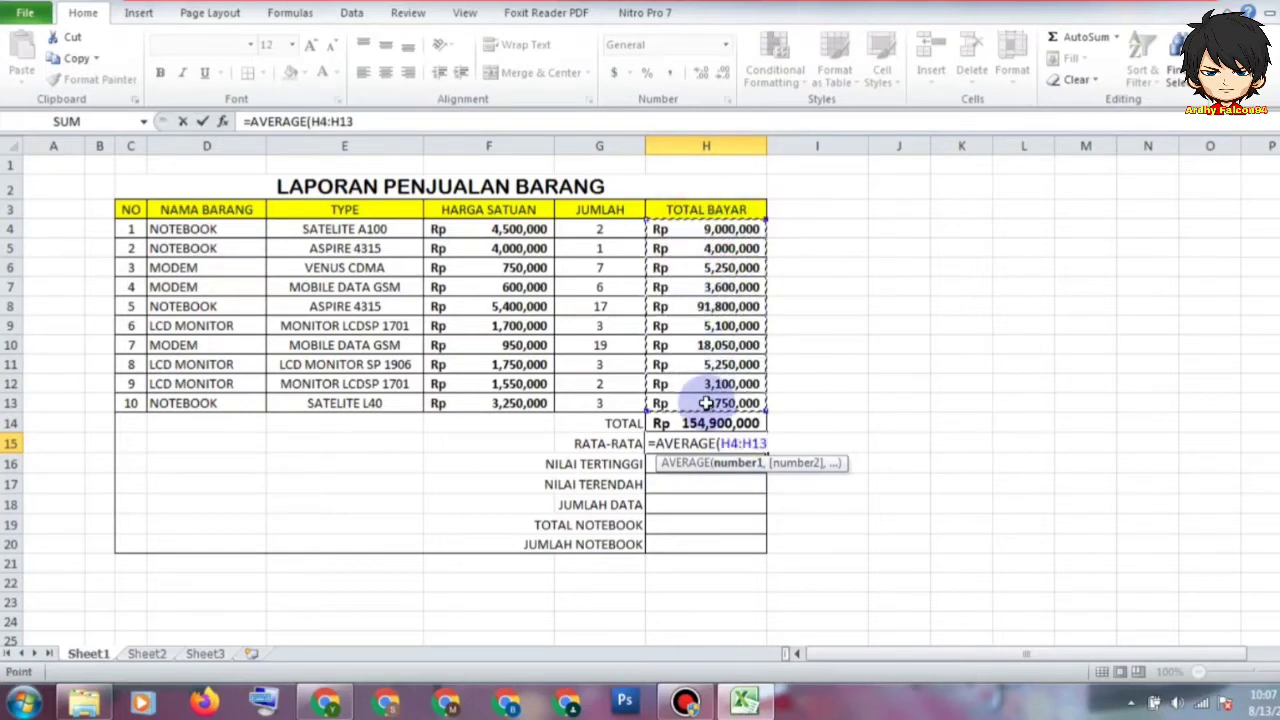
key("Return")
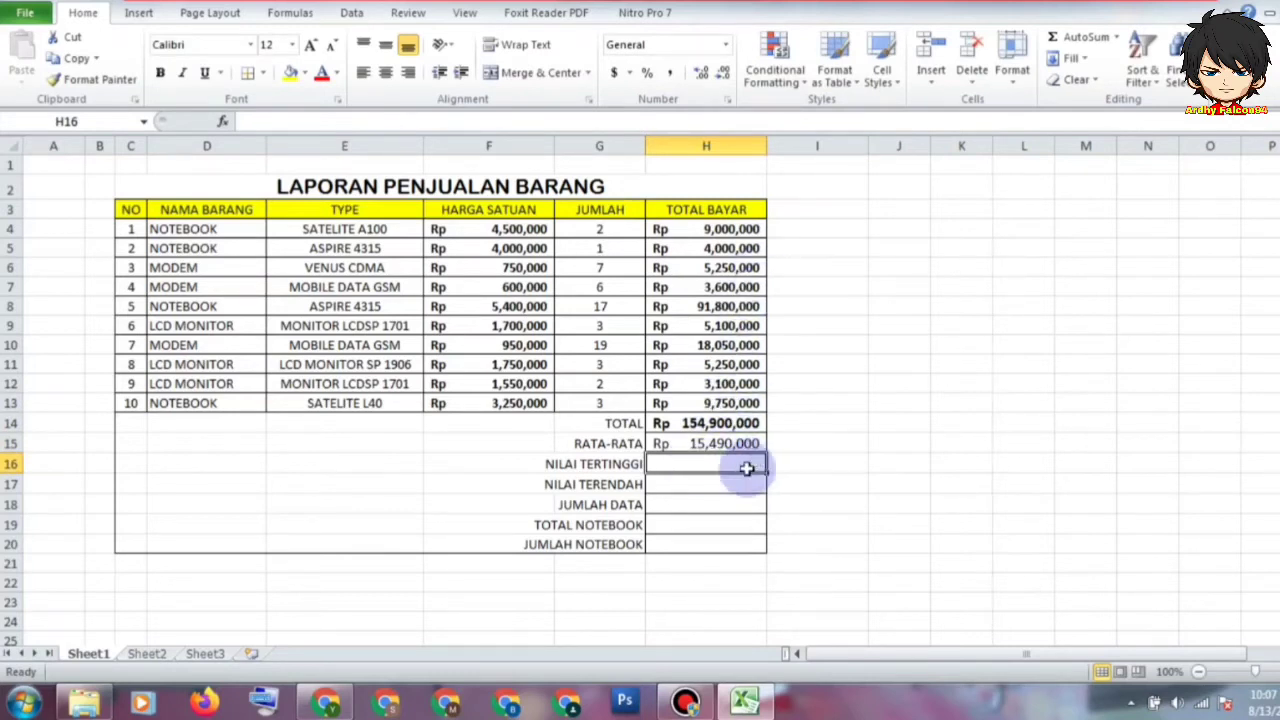
Step: Make the summary cells H15:H20 bold
left_click_drag(735, 447, 737, 544)
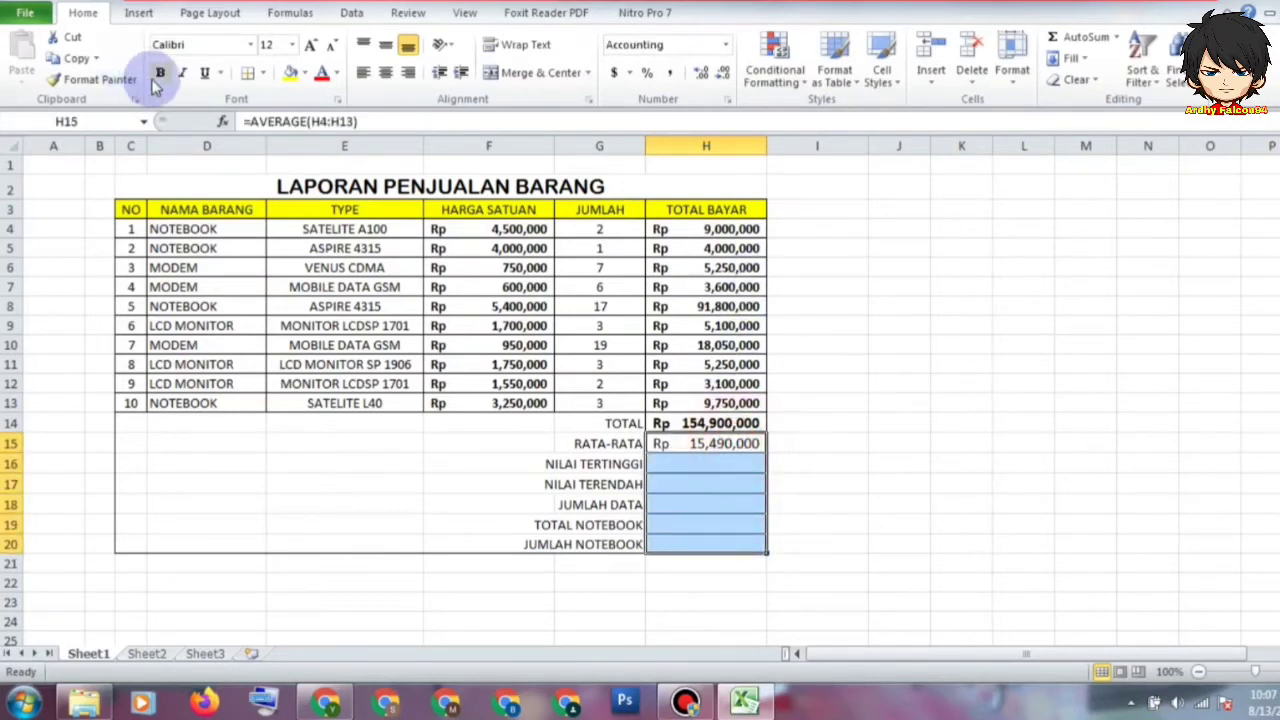
left_click(160, 73)
left_click(912, 306)
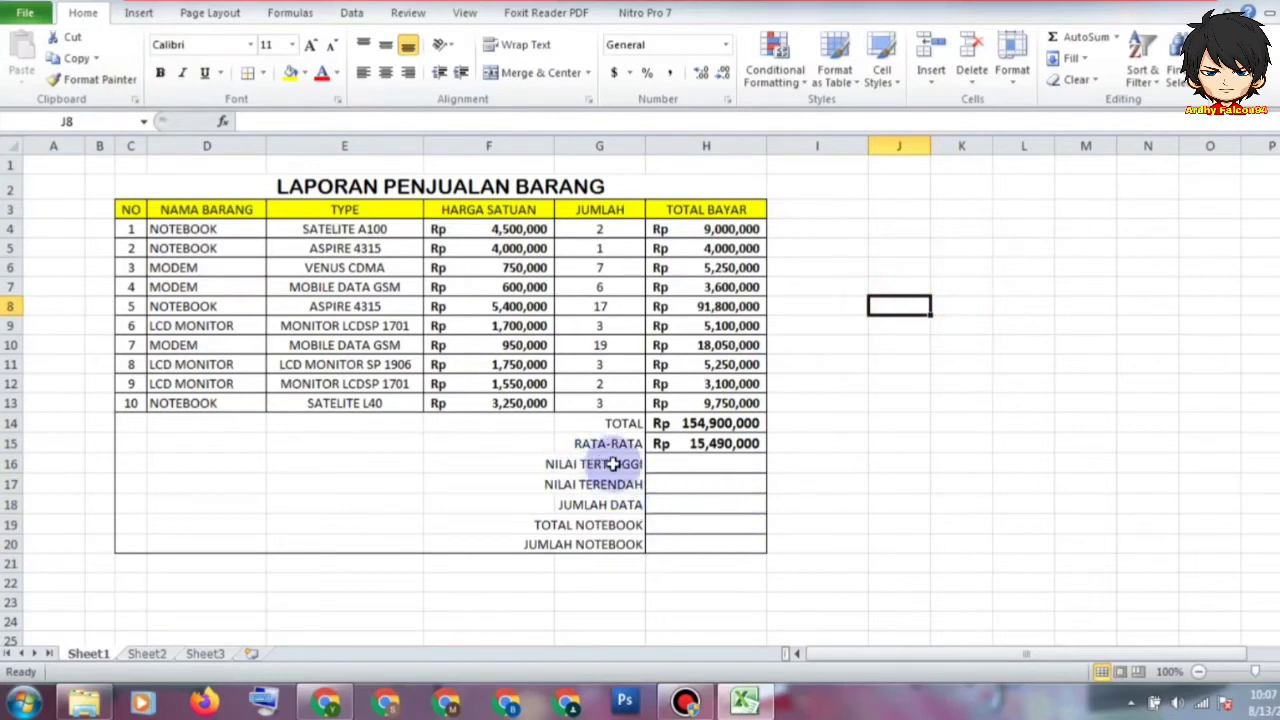
Step: Calculate the NILAI TERTINGGI in H16 with the formula =MAX(H4:H13)
left_click(672, 463)
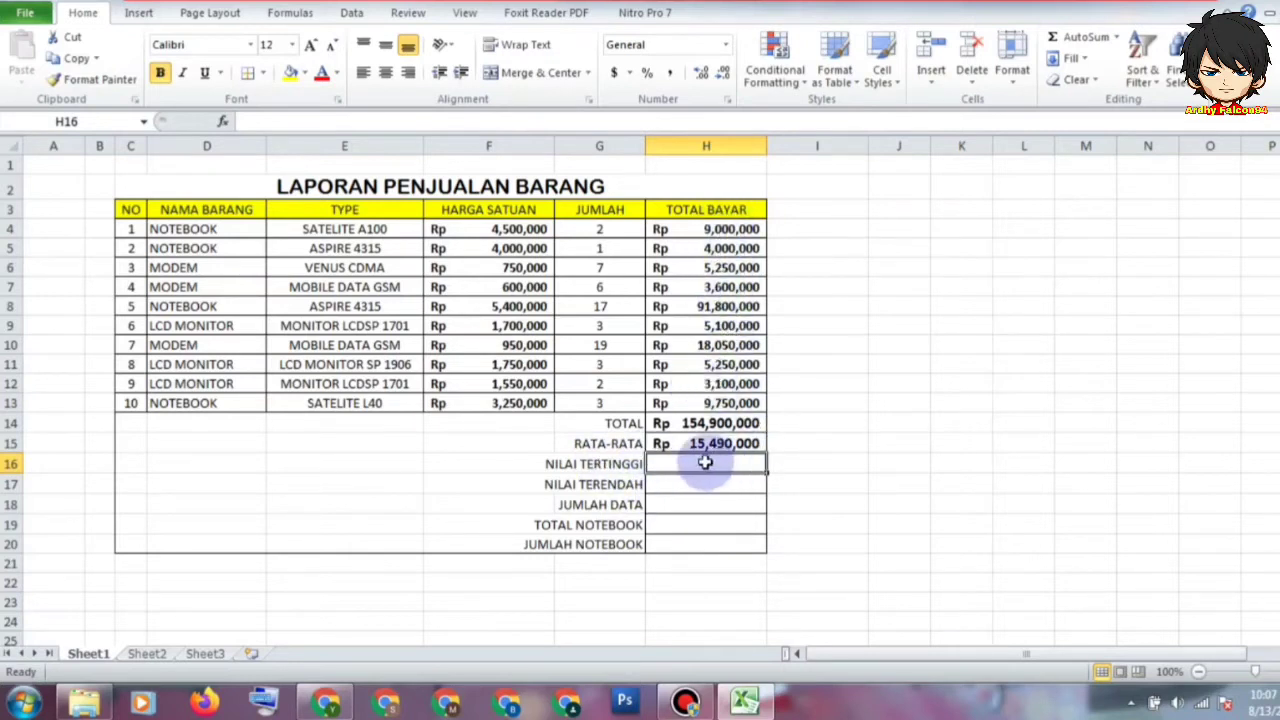
type("=")
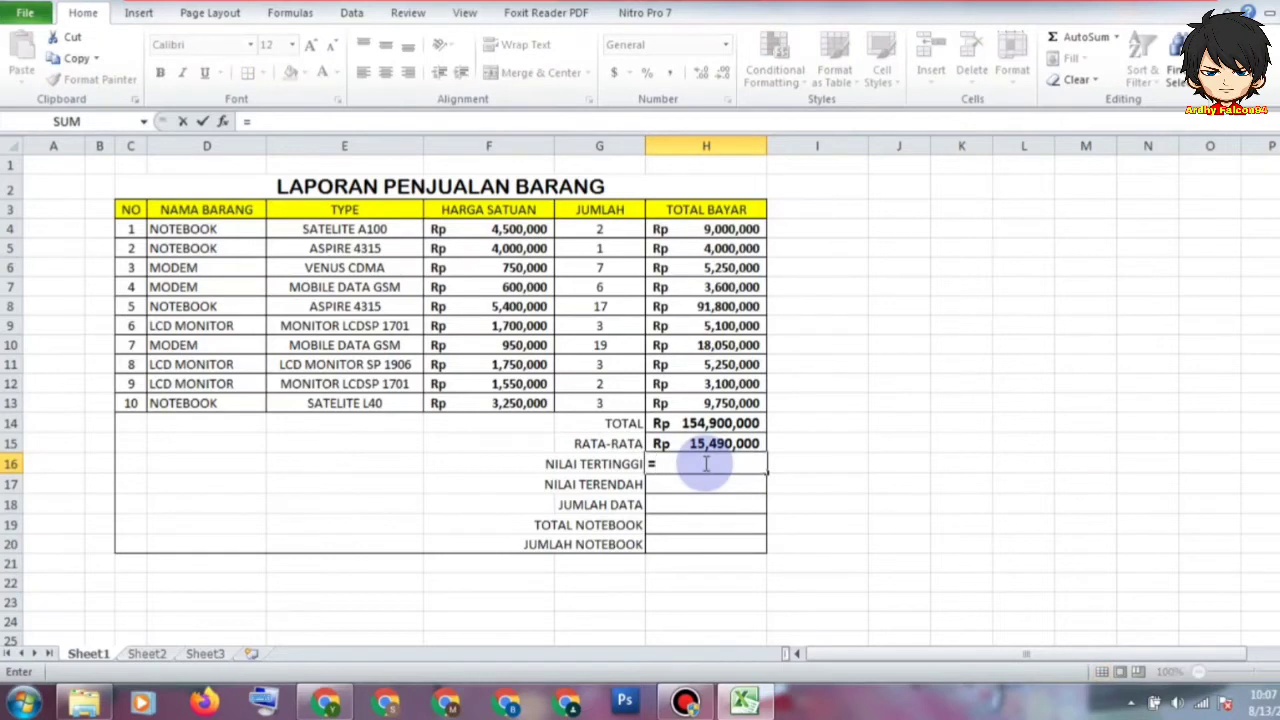
type("MAX")
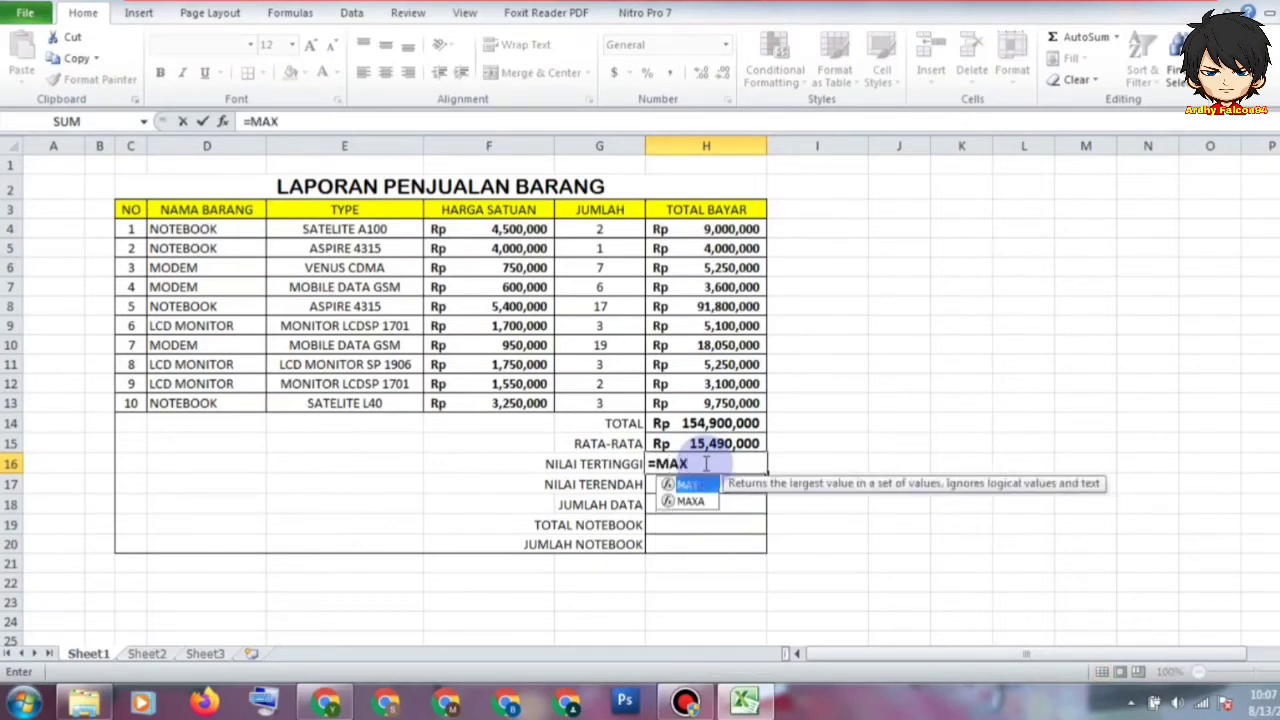
double_click(706, 487)
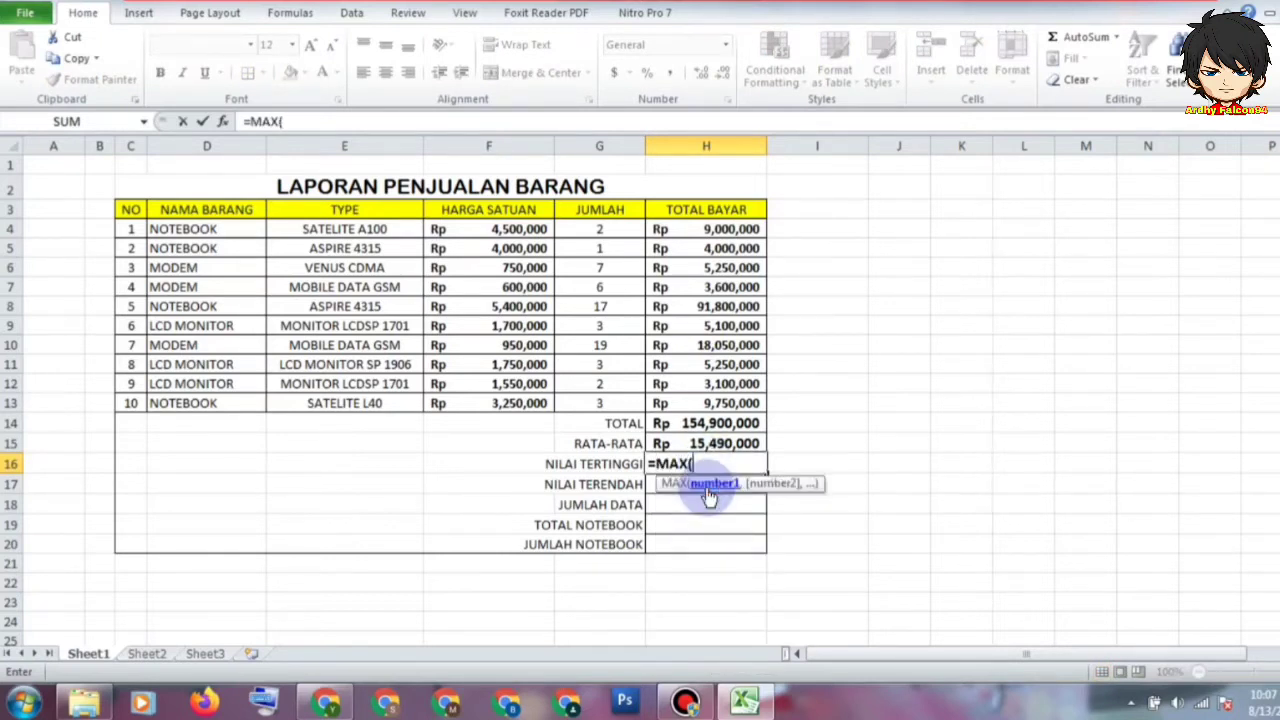
left_click(710, 228)
left_click_drag(710, 228, 708, 402)
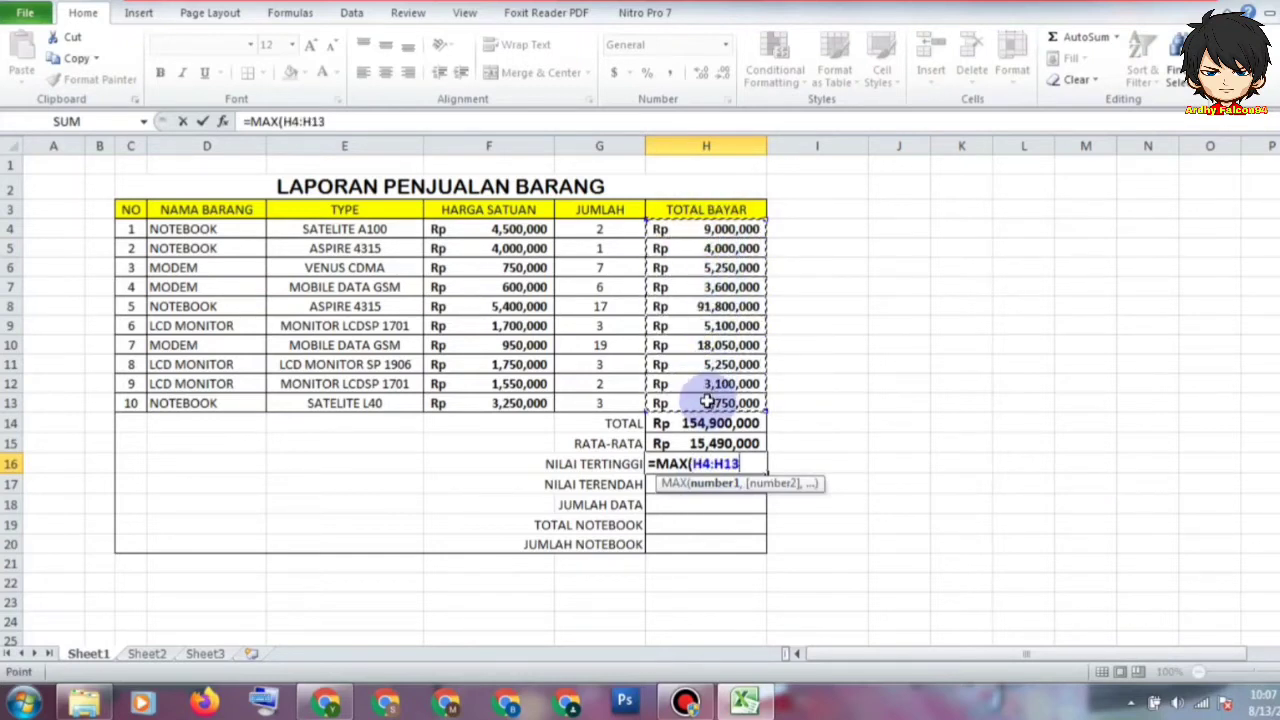
key("Return")
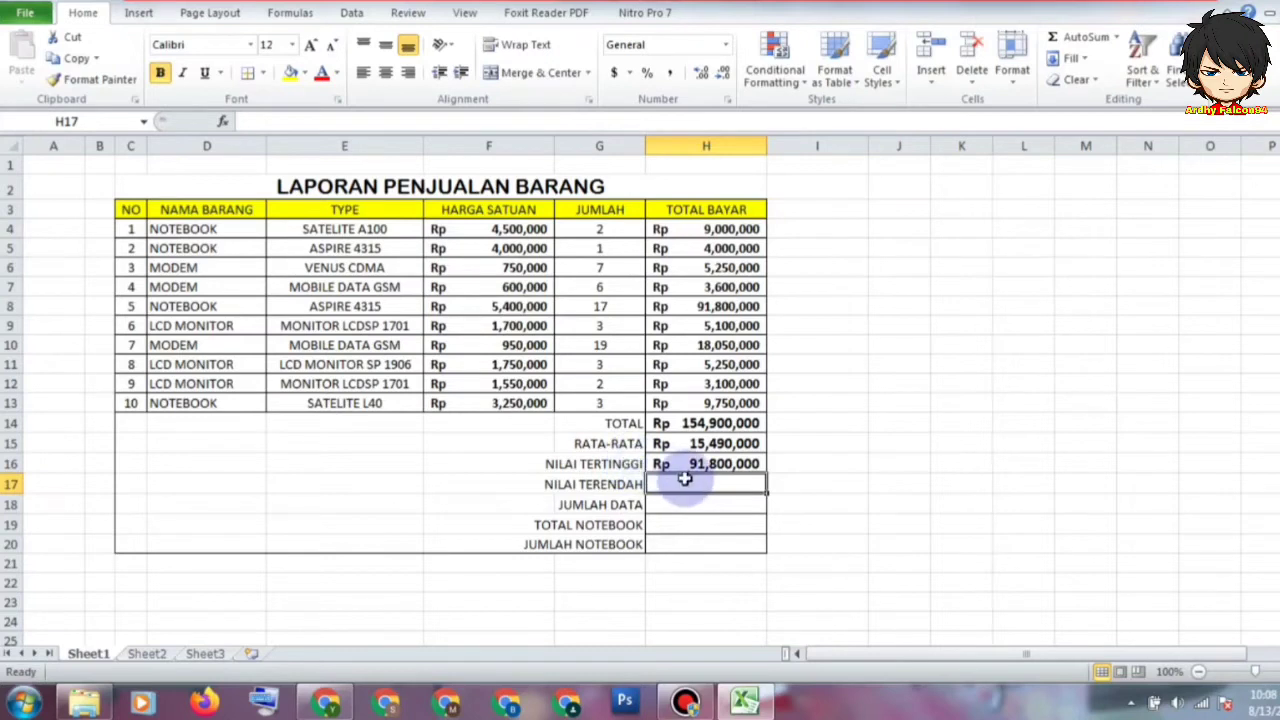
Step: Calculate the NILAI TERENDAH in H17 with the formula =MIN(H4:H13)
type("=MIN(")
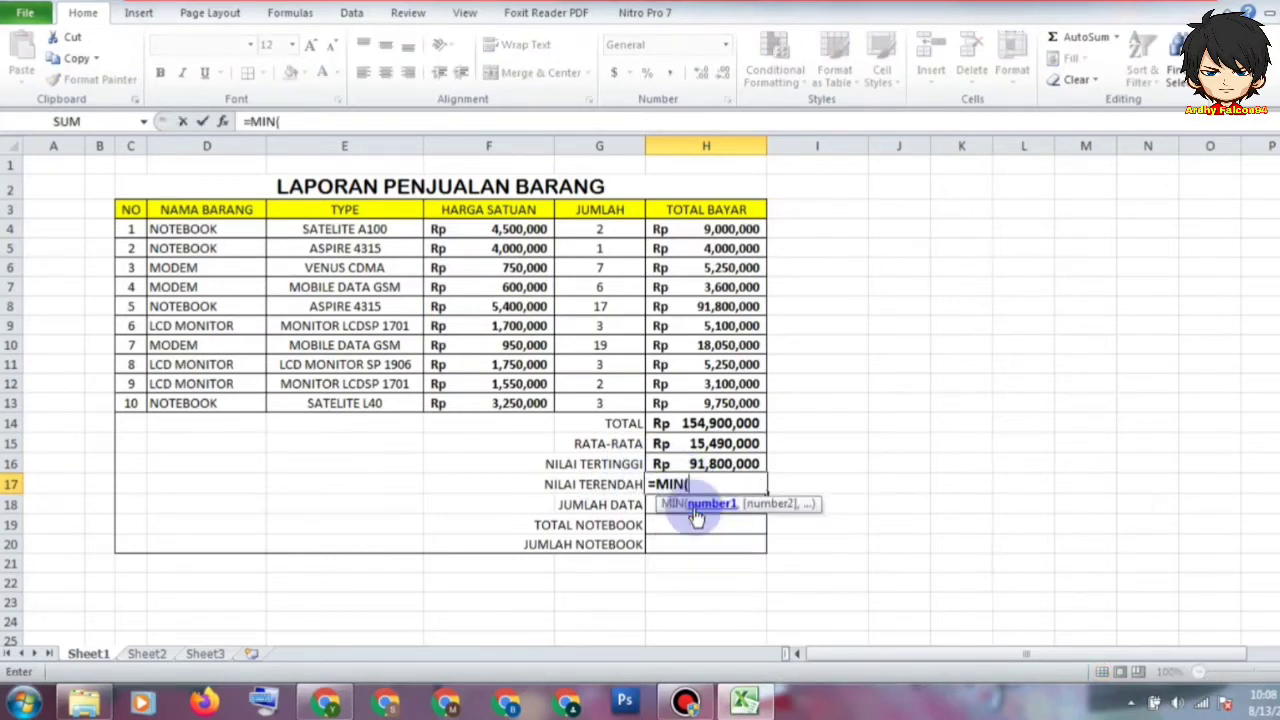
left_click_drag(703, 229, 709, 403)
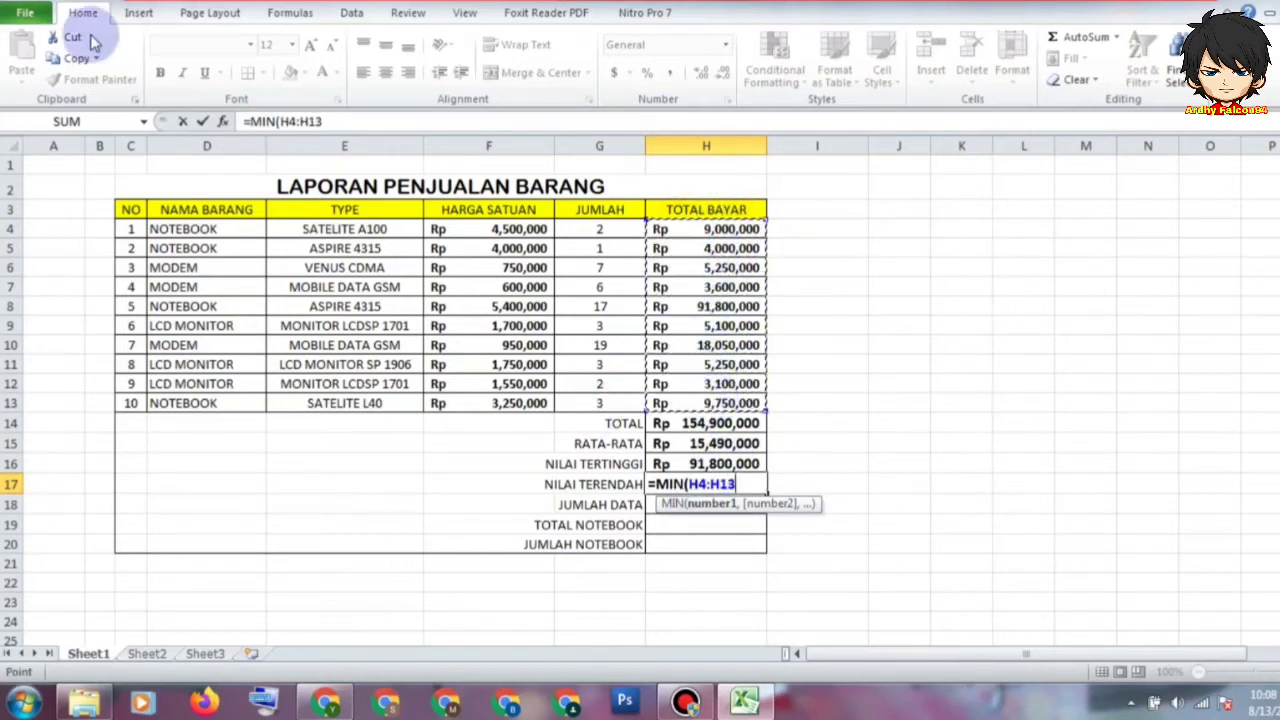
key("Return")
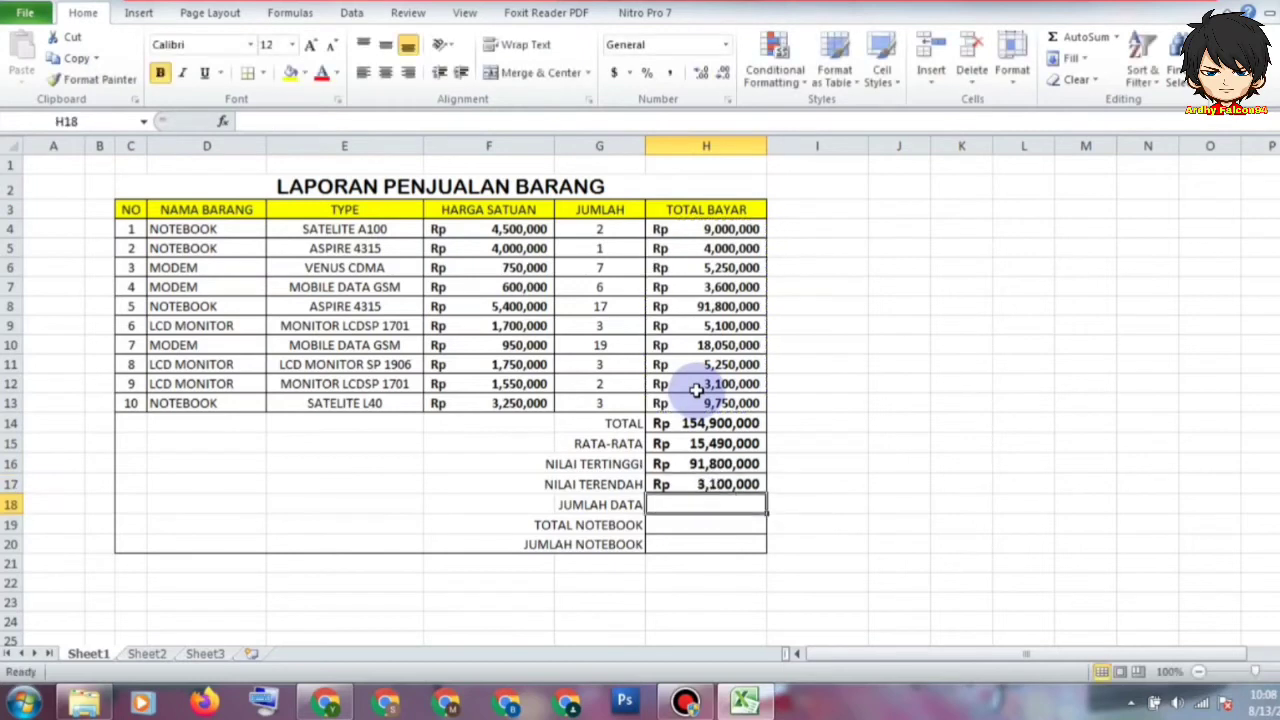
left_click(848, 521)
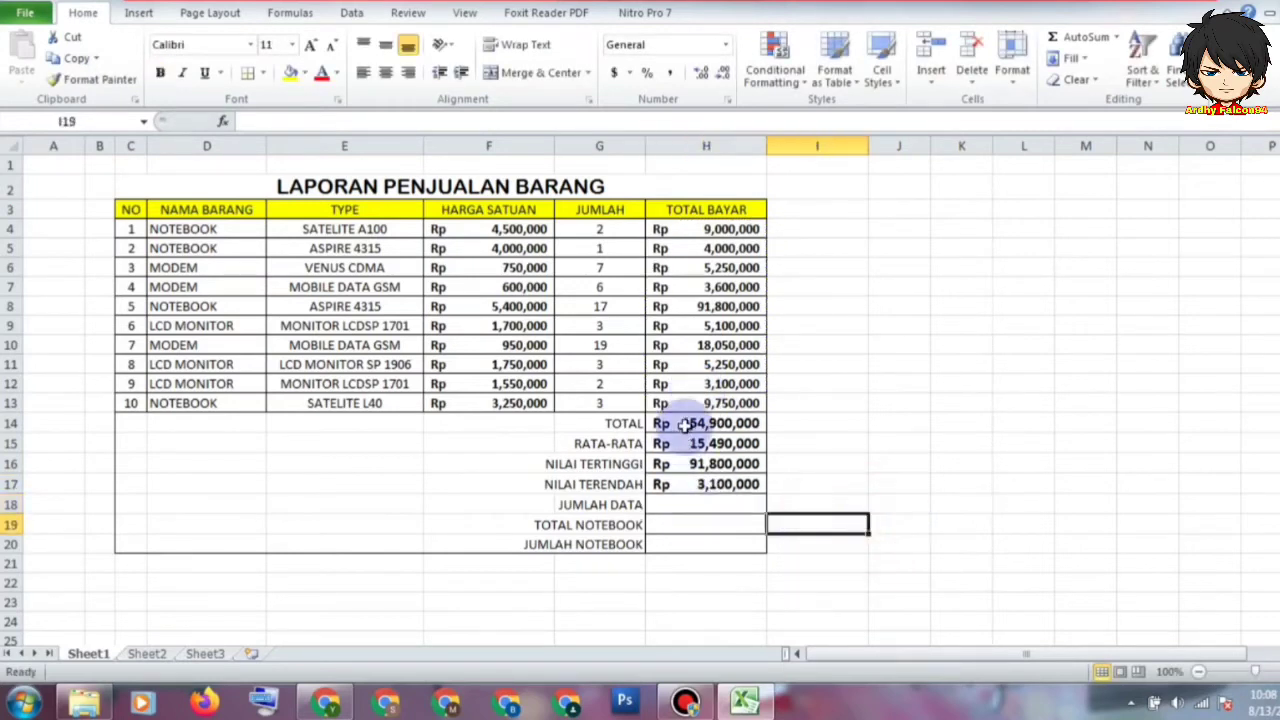
Step: Fill the summary cells H14:H20 with yellow
left_click_drag(685, 423, 700, 544)
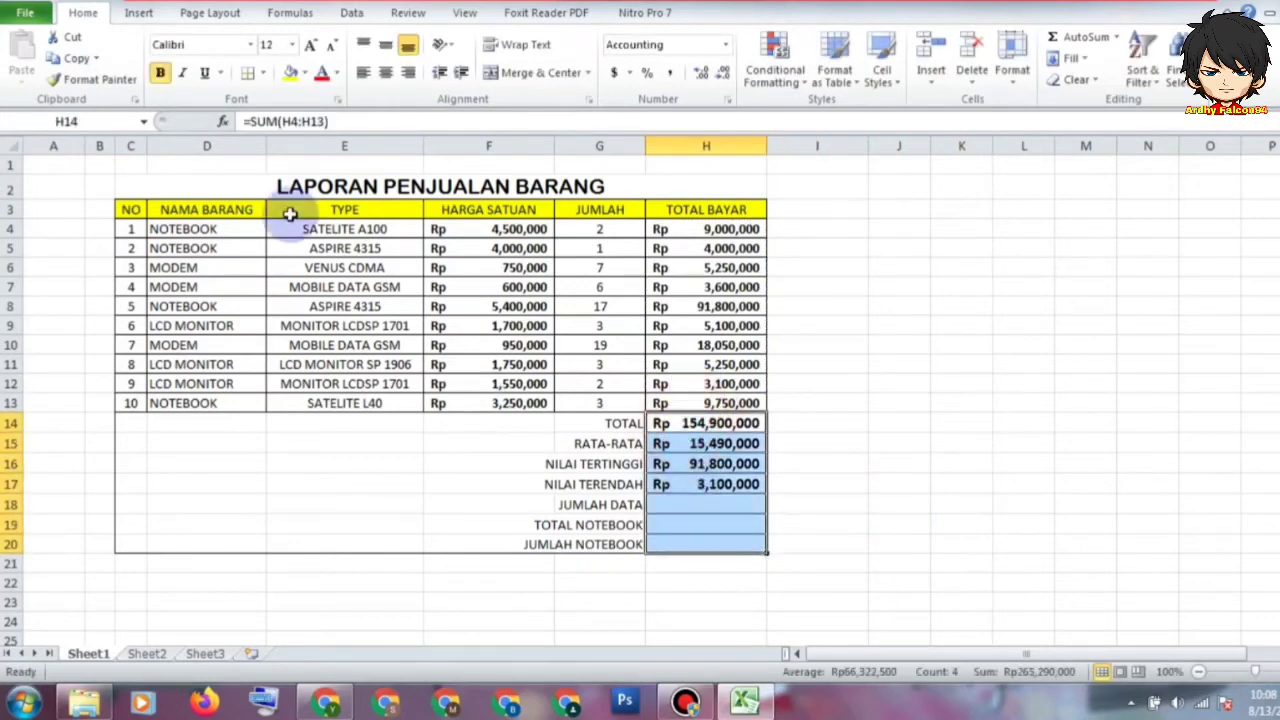
left_click(290, 72)
left_click(897, 423)
Step: Calculate the JUMLAH DATA in H18 with the formula =COUNT(H4:H13)
left_click(665, 503)
type("=")
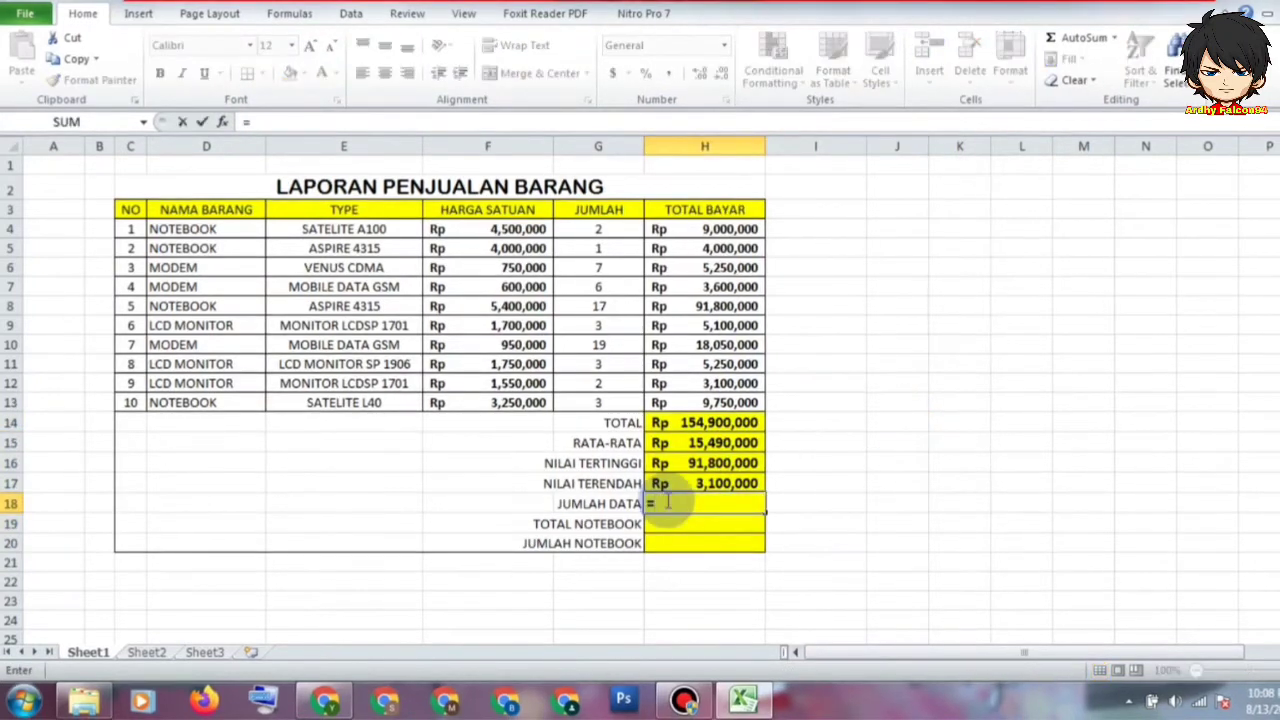
type("COUNT")
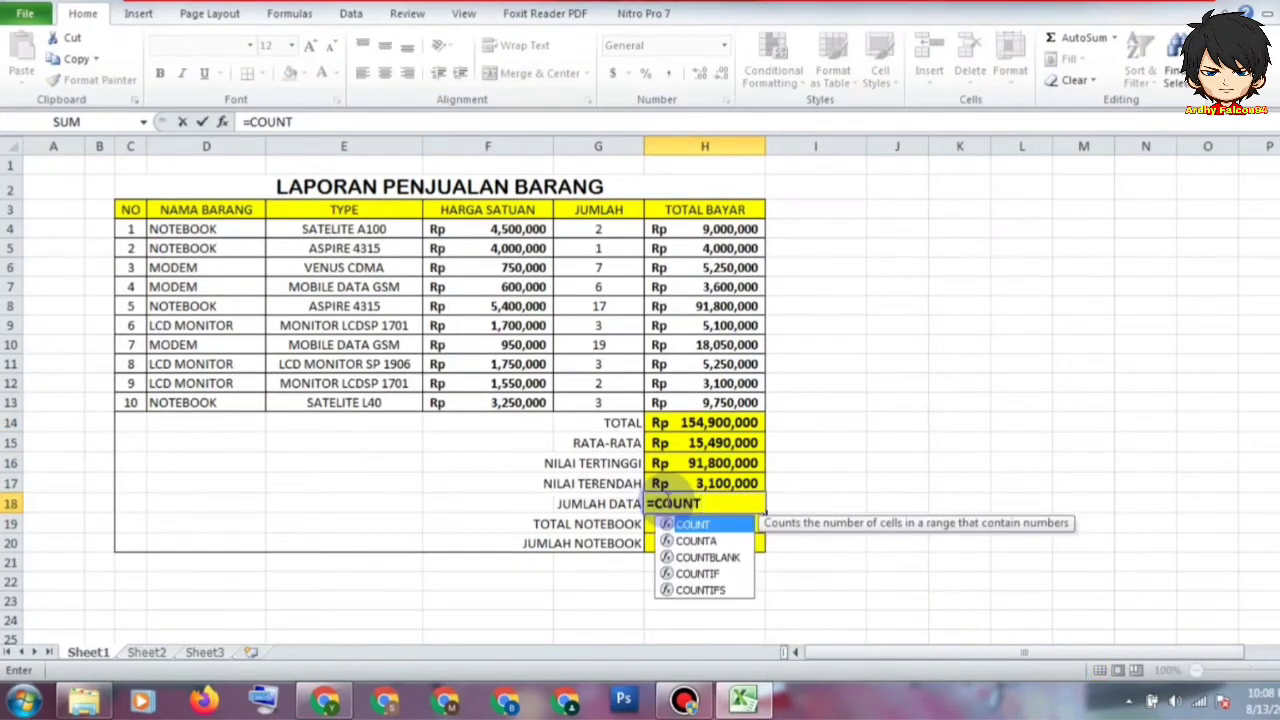
double_click(712, 525)
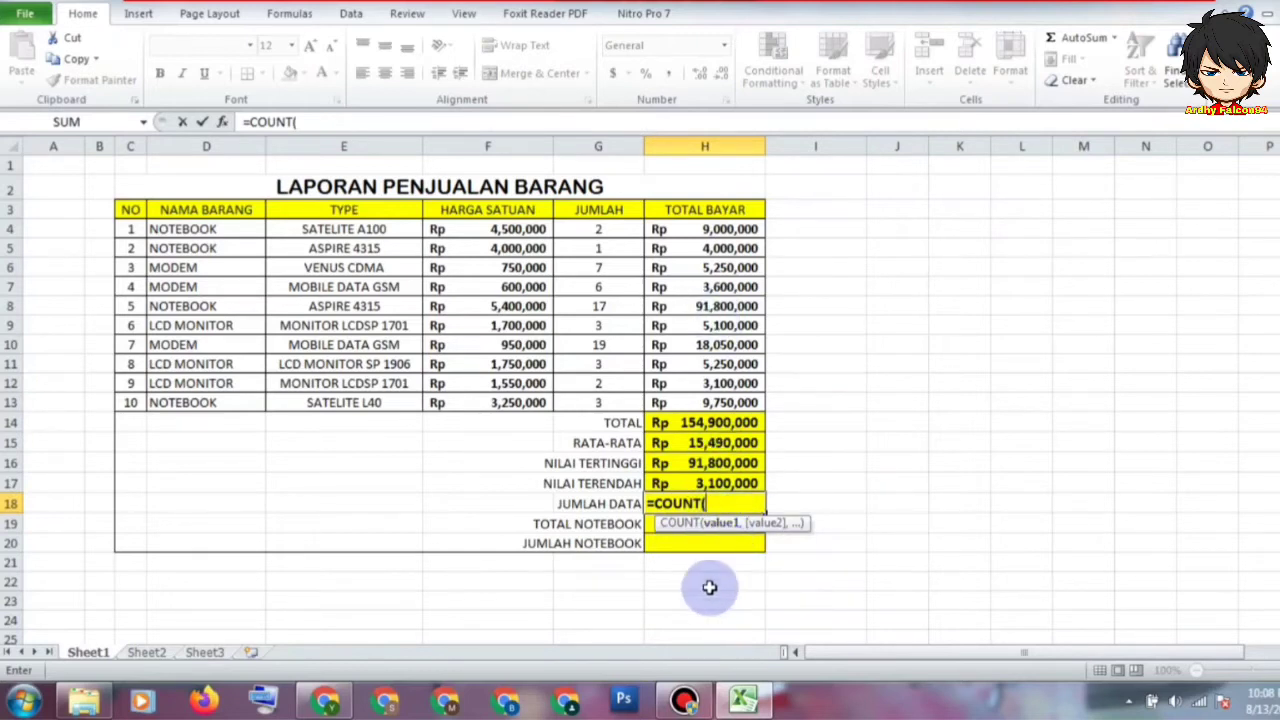
left_click_drag(701, 236, 705, 400)
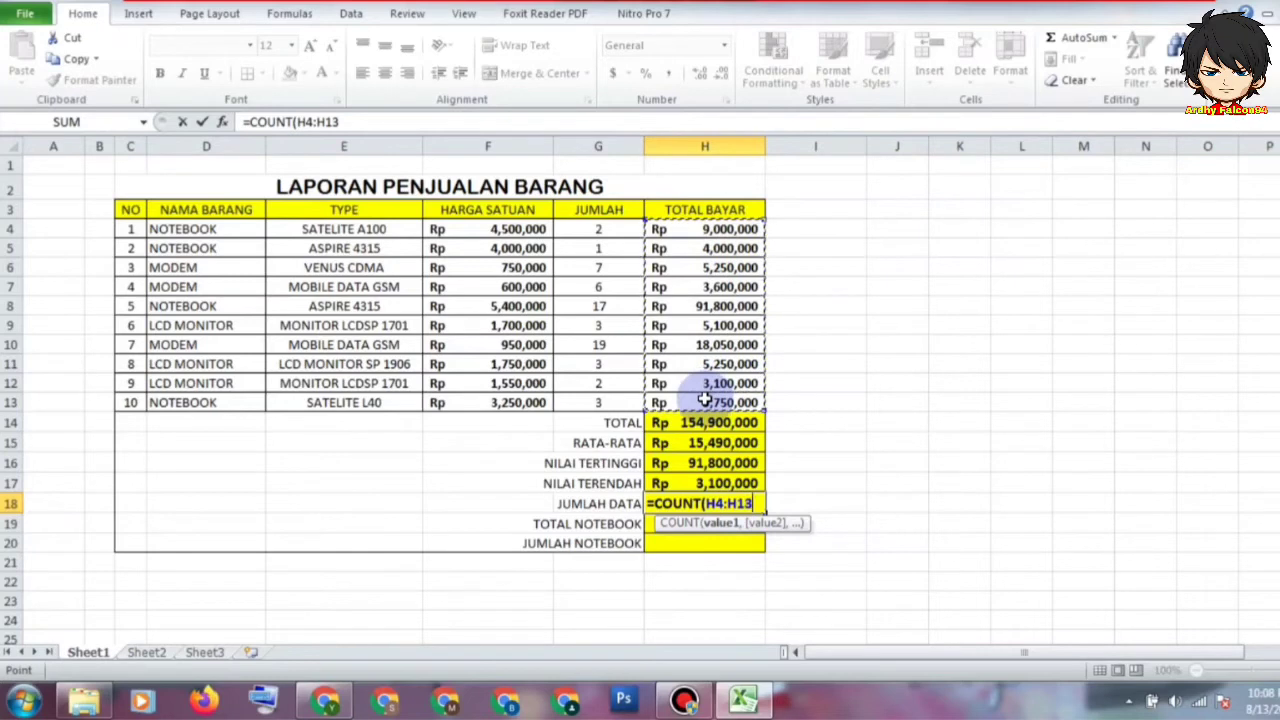
key("Return")
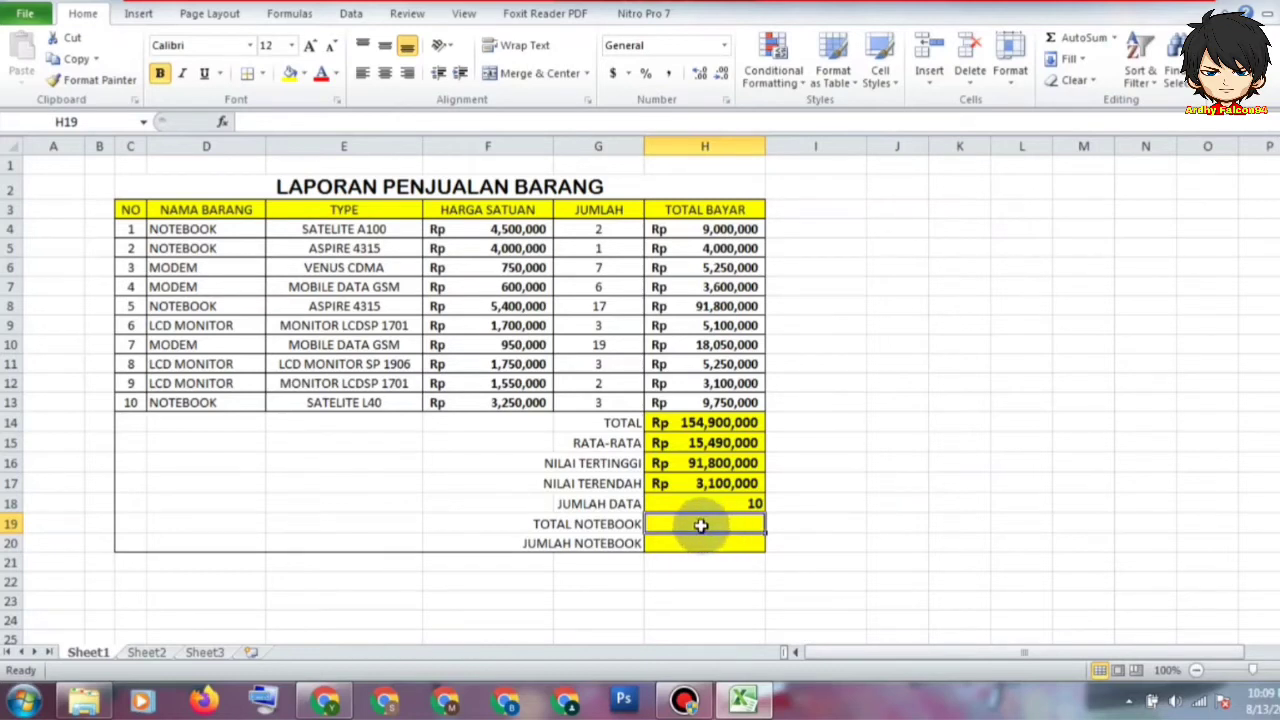
Step: Calculate the TOTAL NOTEBOOK in H19 with the formula =COUNTIF(D4:D13,"NOTEBOOK")
type("=")
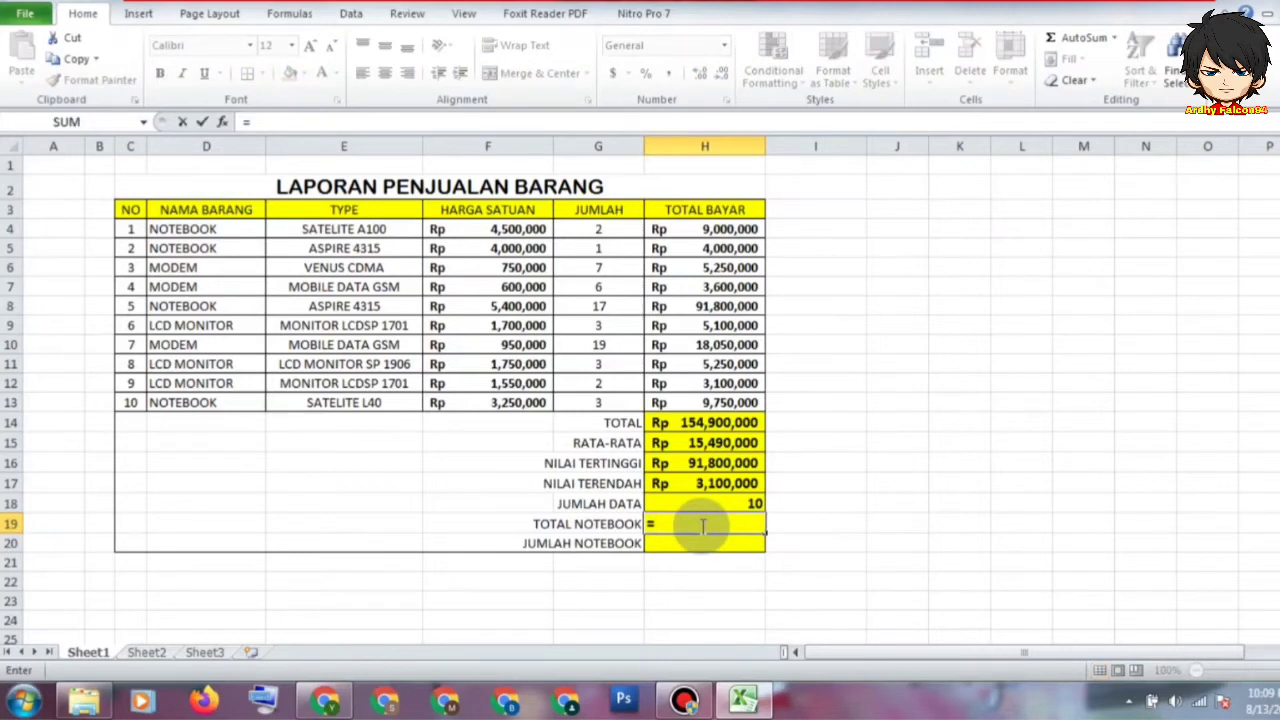
type("COUNT")
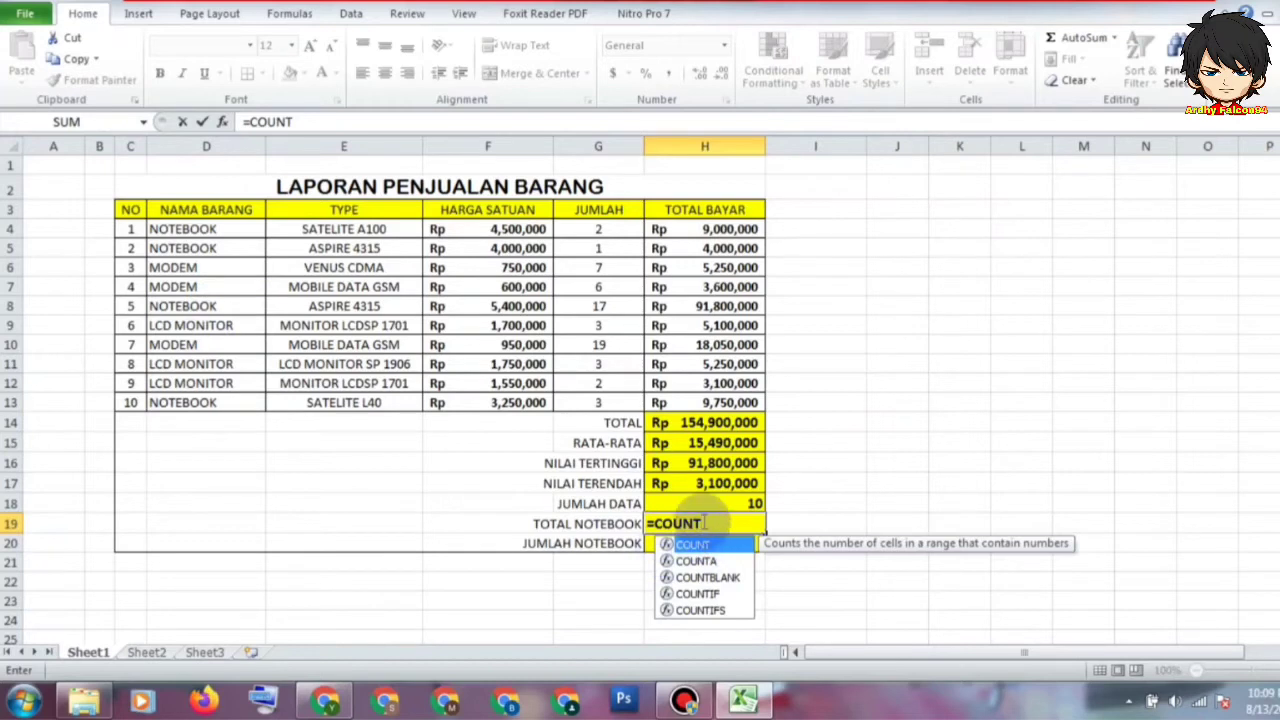
left_click(710, 597)
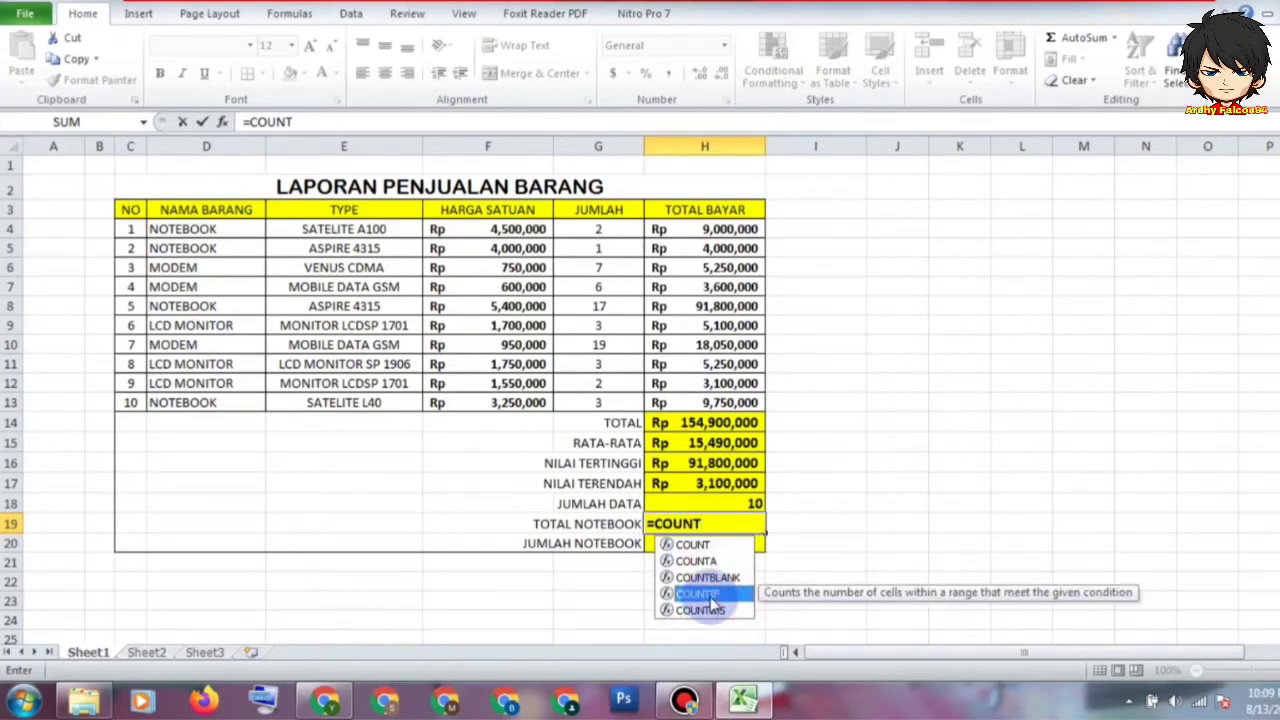
double_click(710, 597)
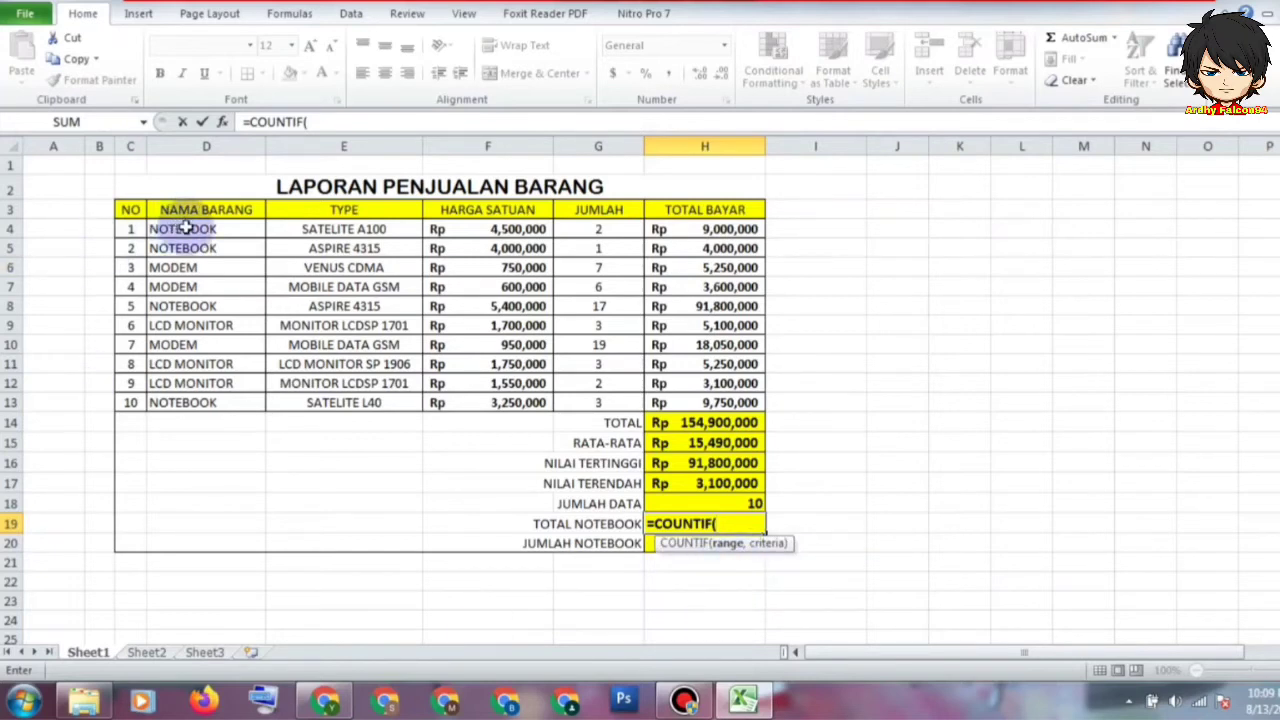
left_click_drag(185, 228, 184, 400)
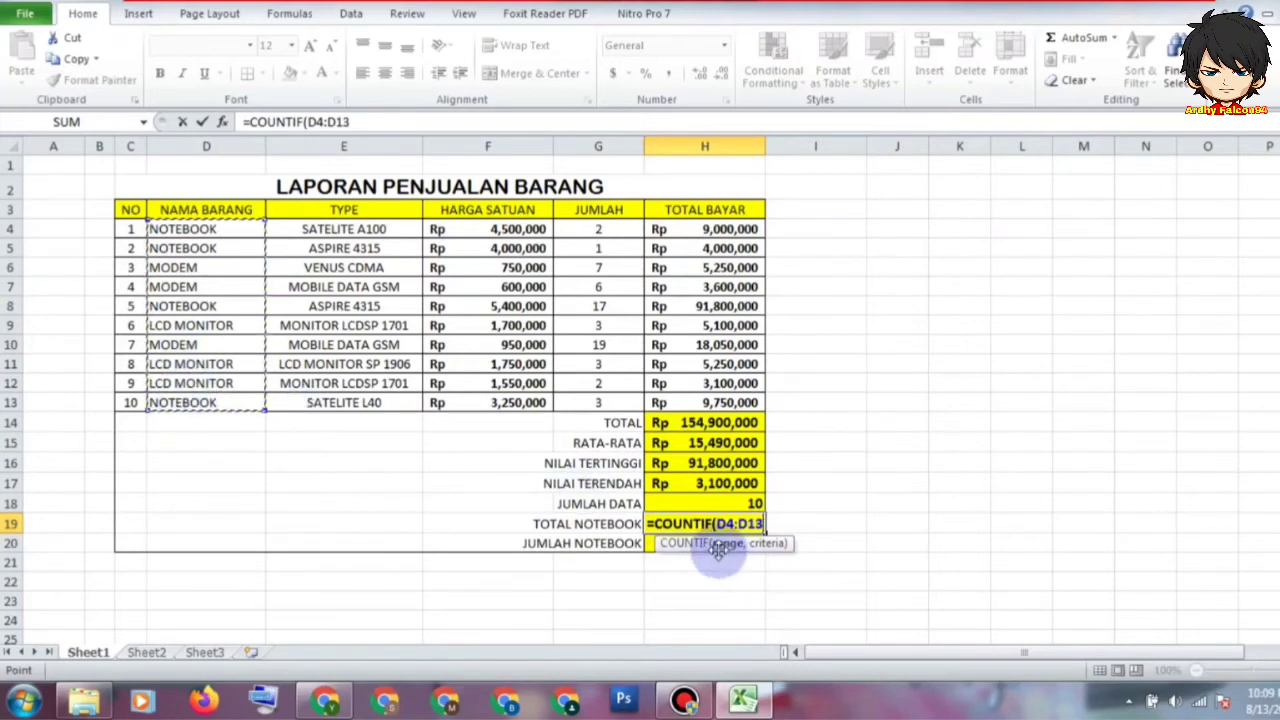
type(";")
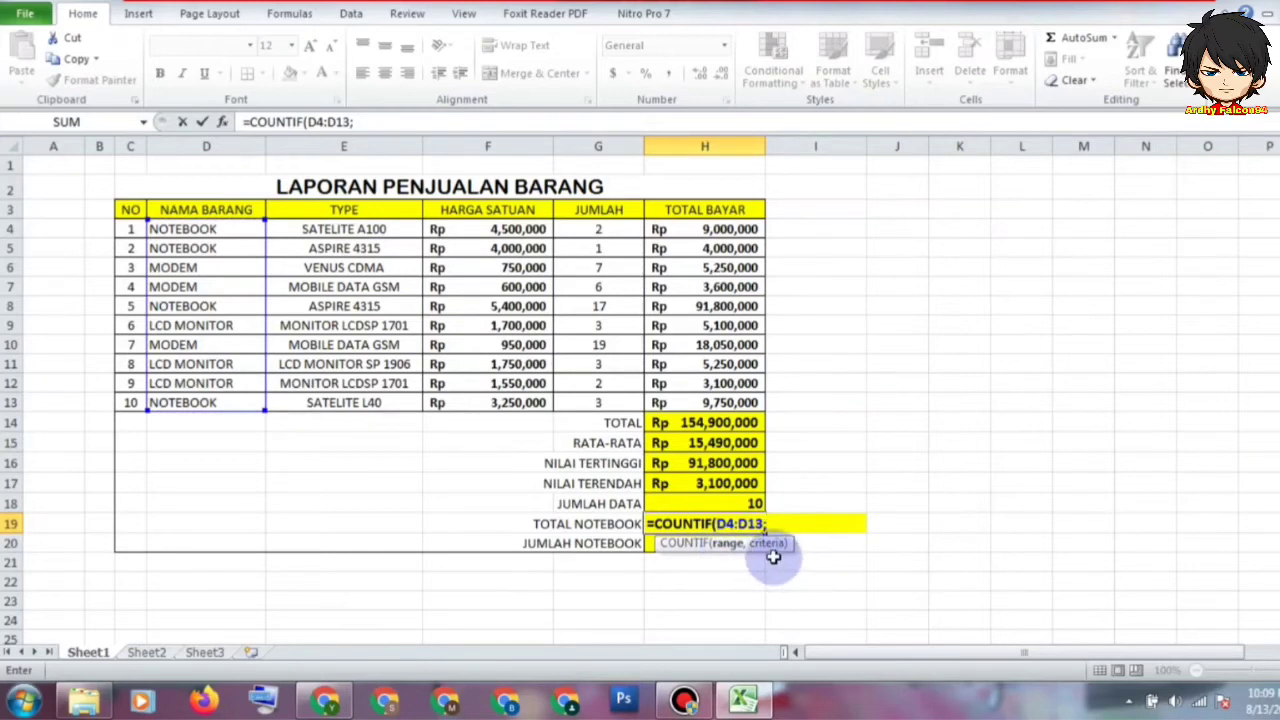
key("BackSpace")
type(",")
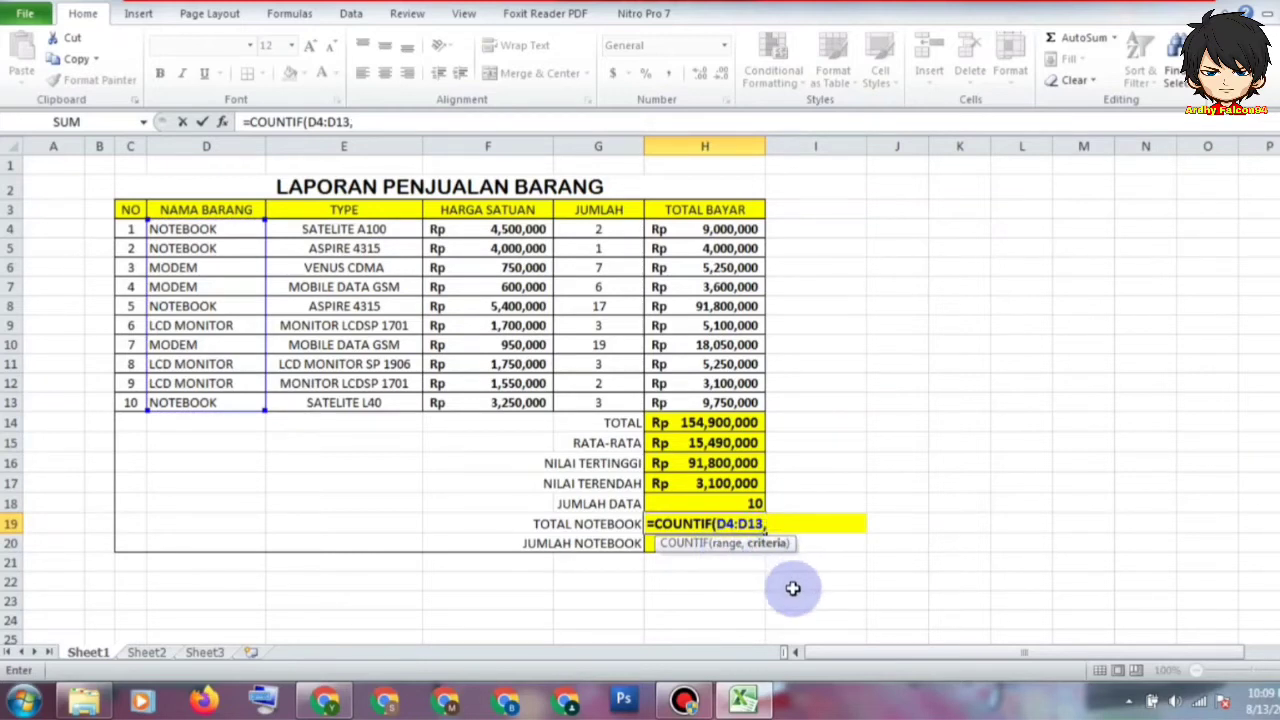
type(",\"NOTEBOOK")
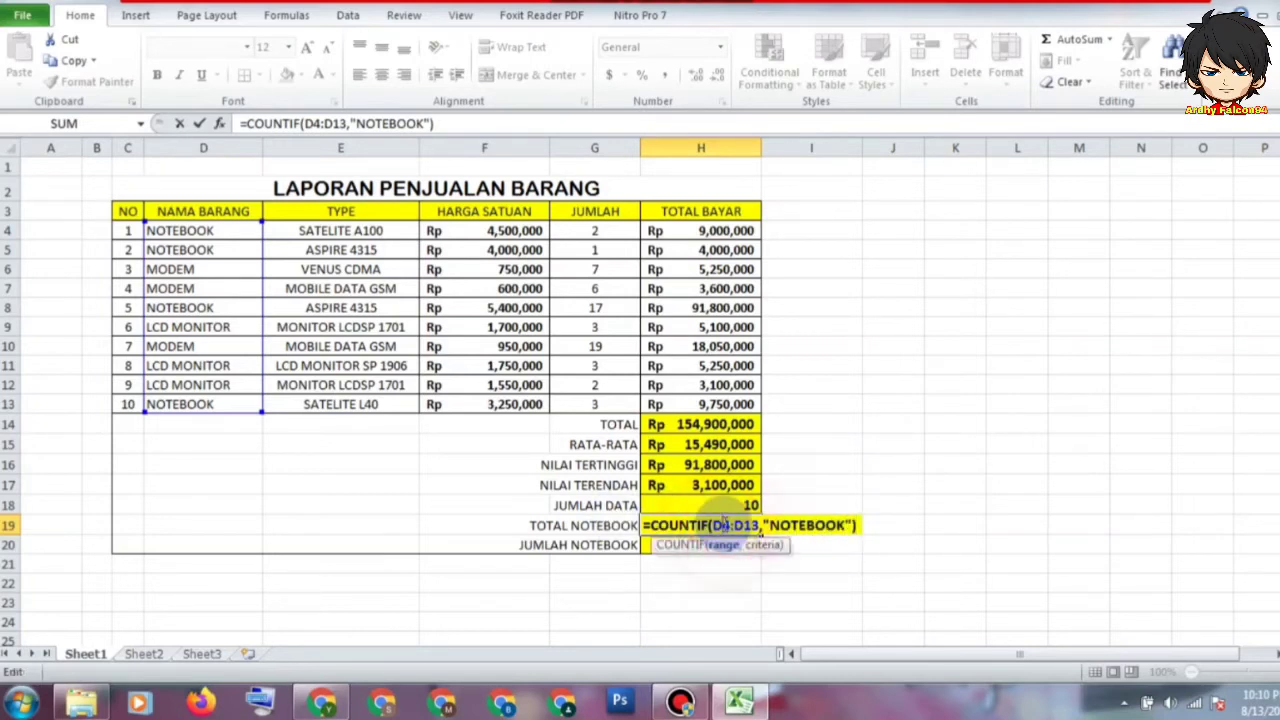
left_click(718, 525)
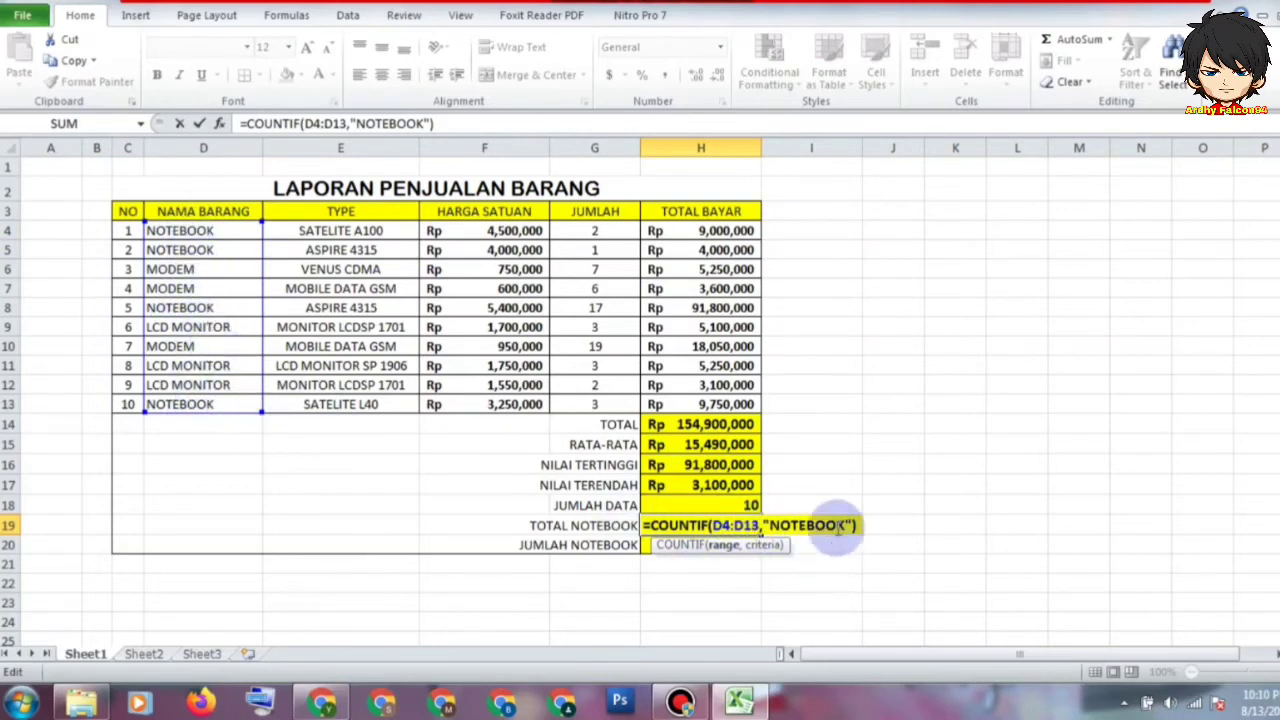
key("Return")
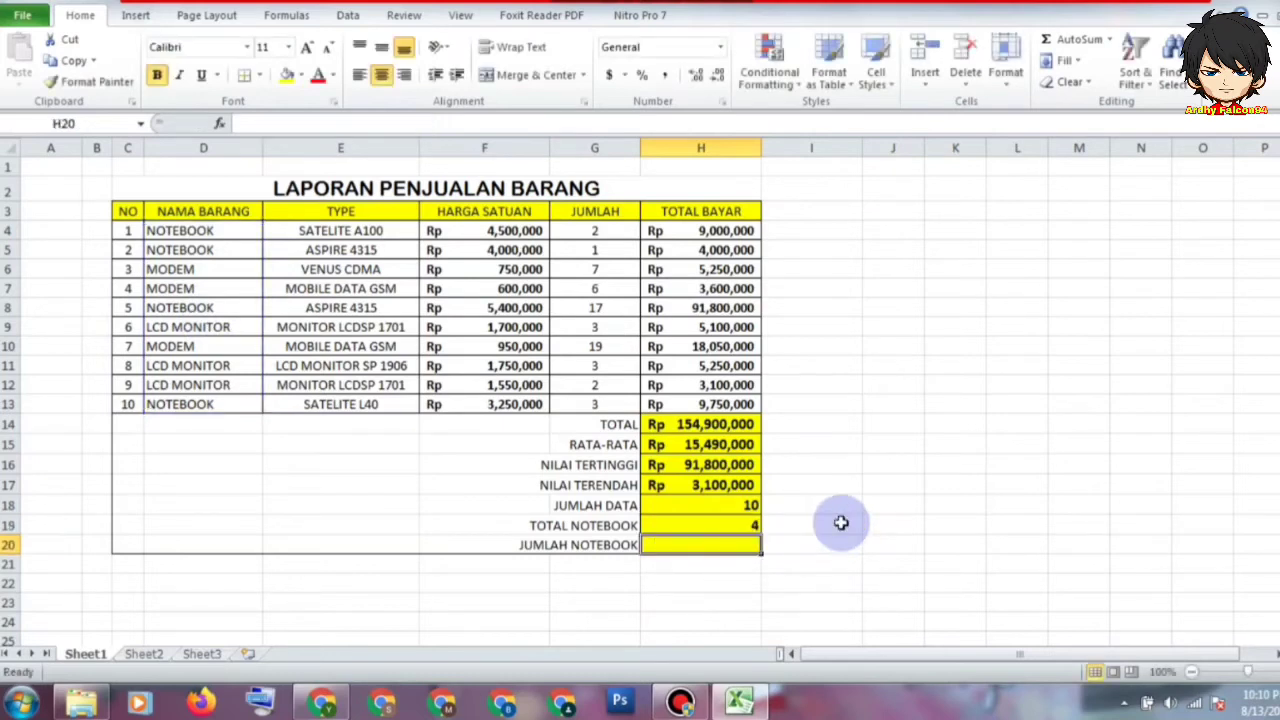
left_click(757, 523)
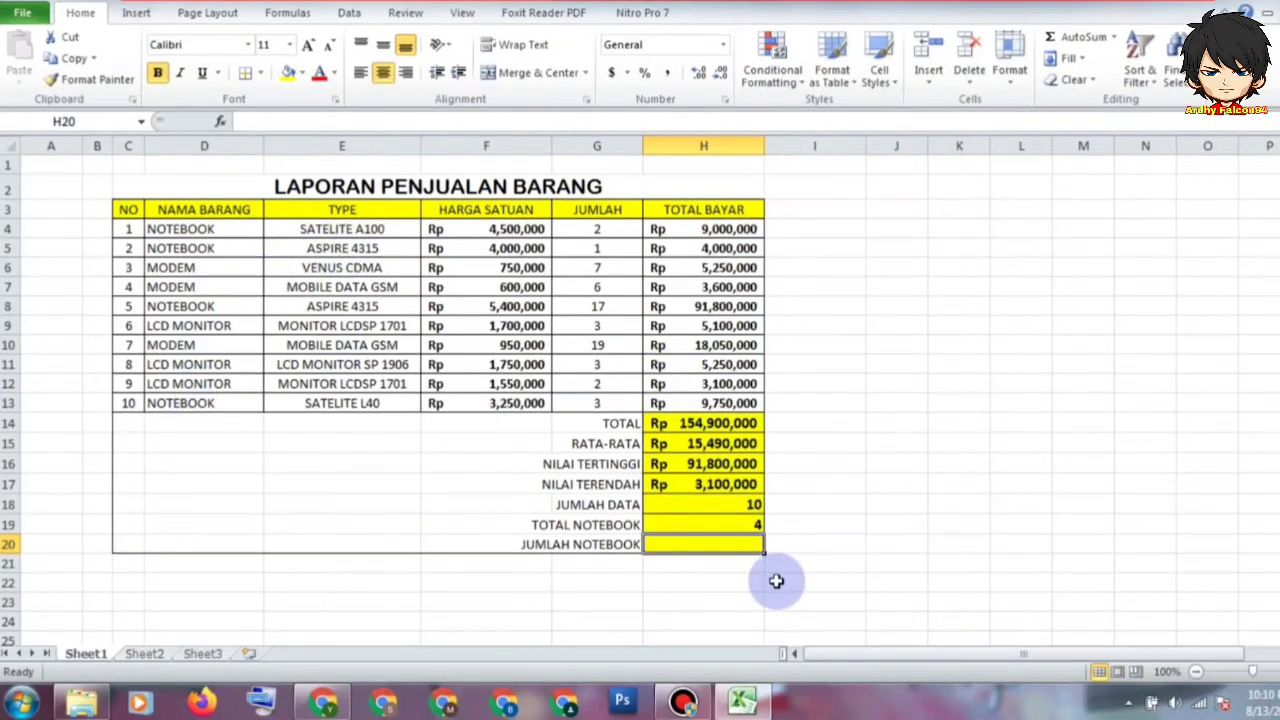
Step: Calculate the JUMLAH NOTEBOOK in H20 with the formula =SUMIF(D4:D13,"NOTEBOOK",H4:H13) and format it as Rp Accounting
type("=")
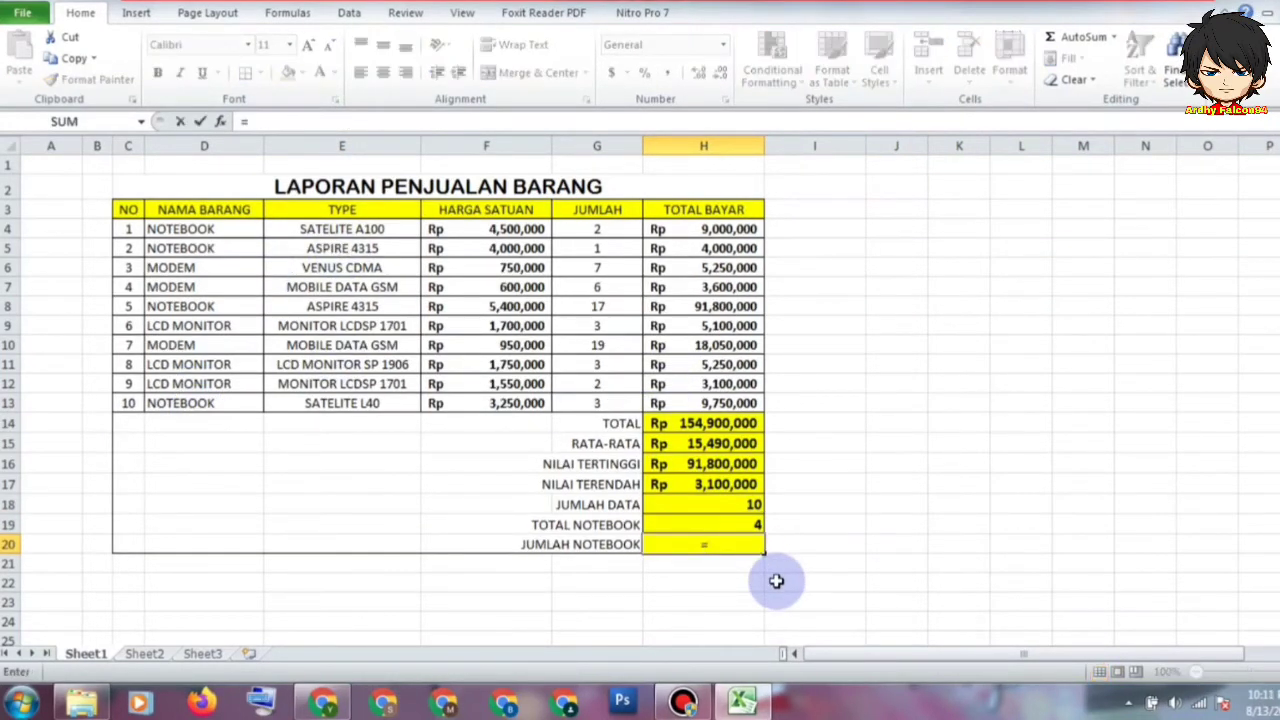
type("SUM")
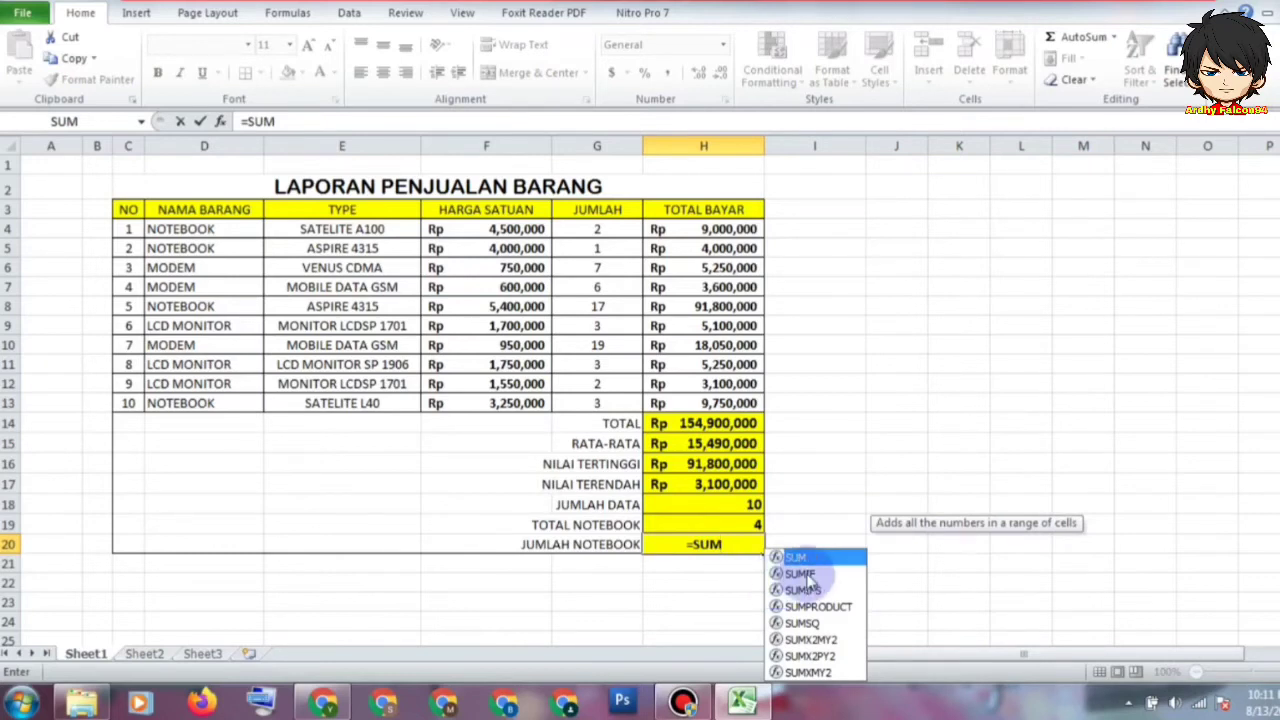
left_click(806, 572)
double_click(806, 572)
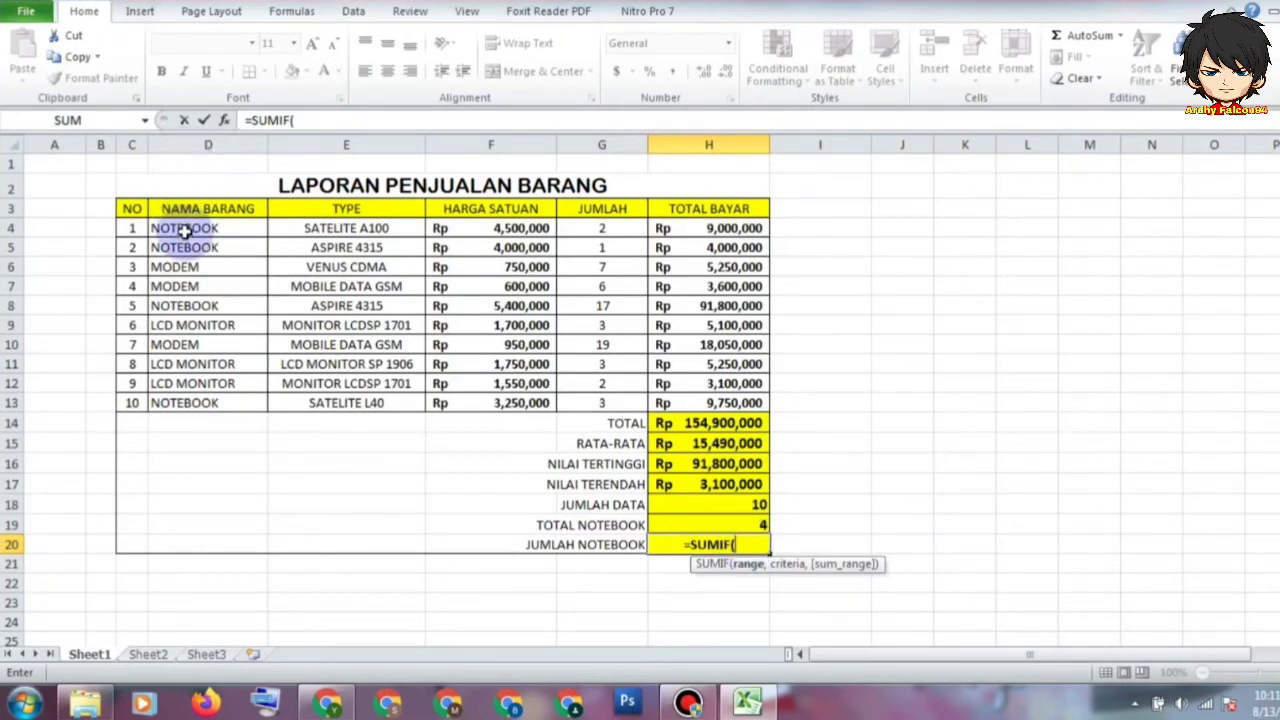
left_click_drag(180, 229, 206, 397)
type(",")
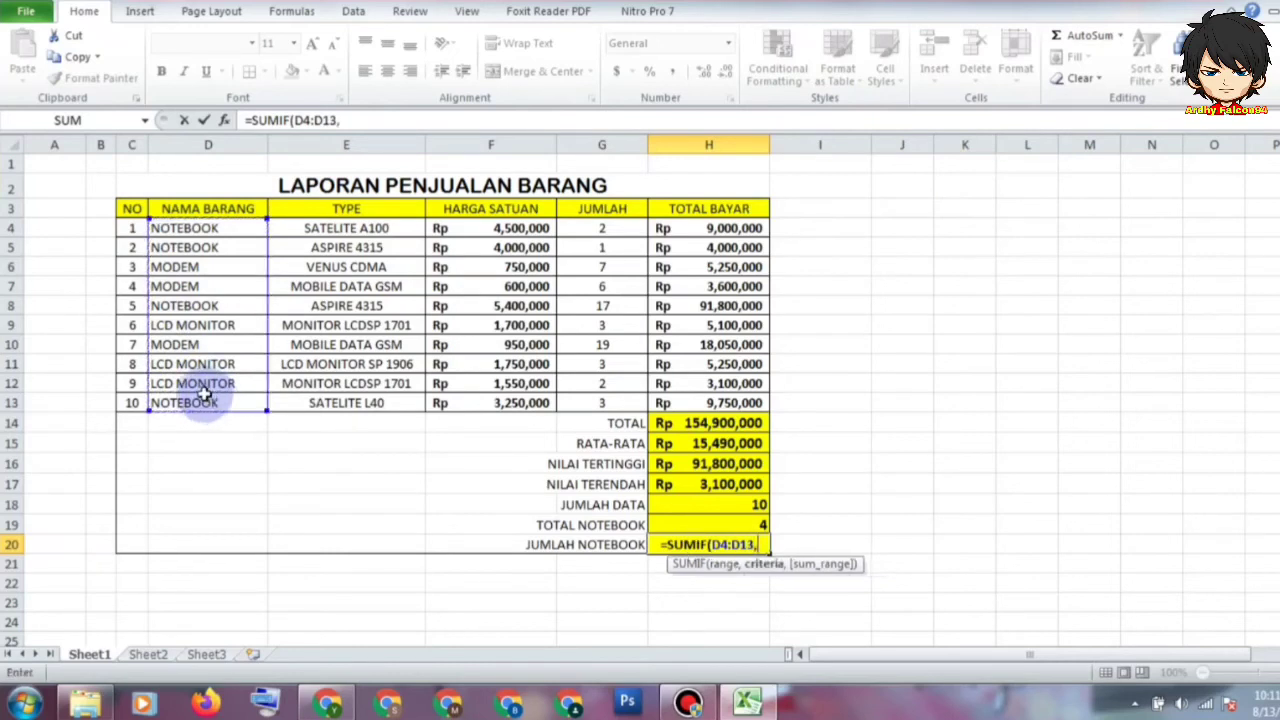
type("\"")
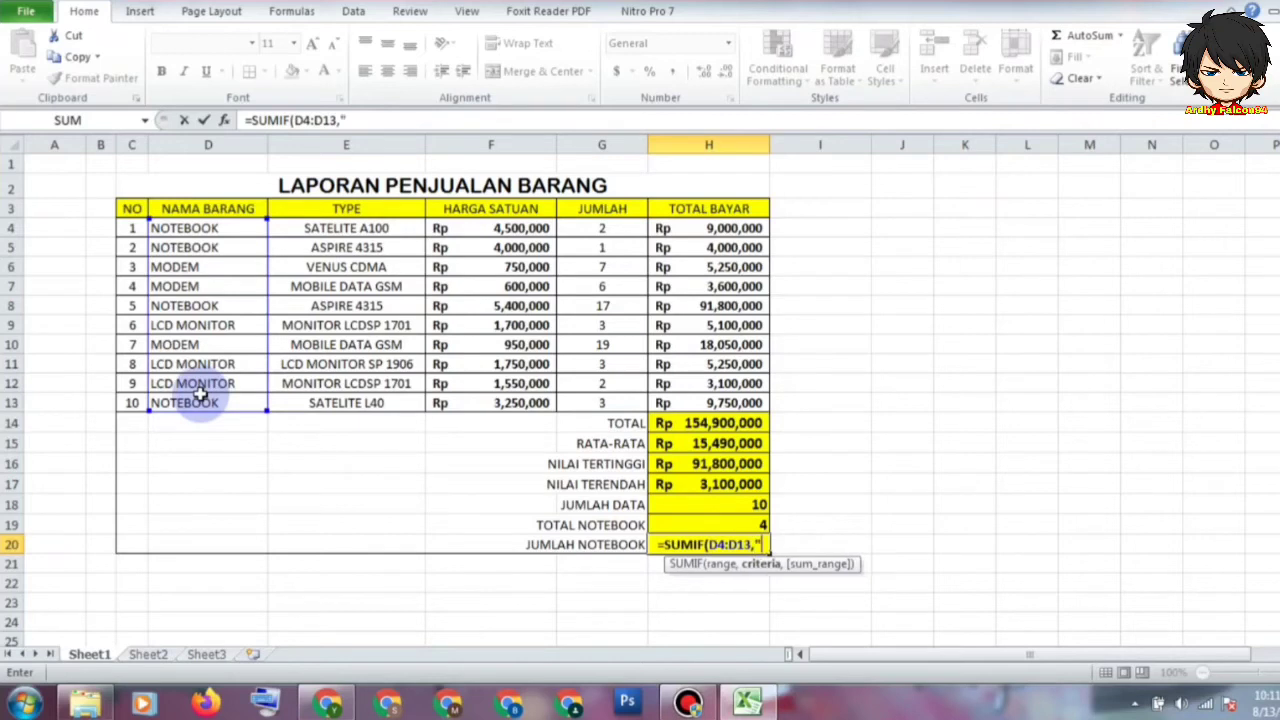
type("NO")
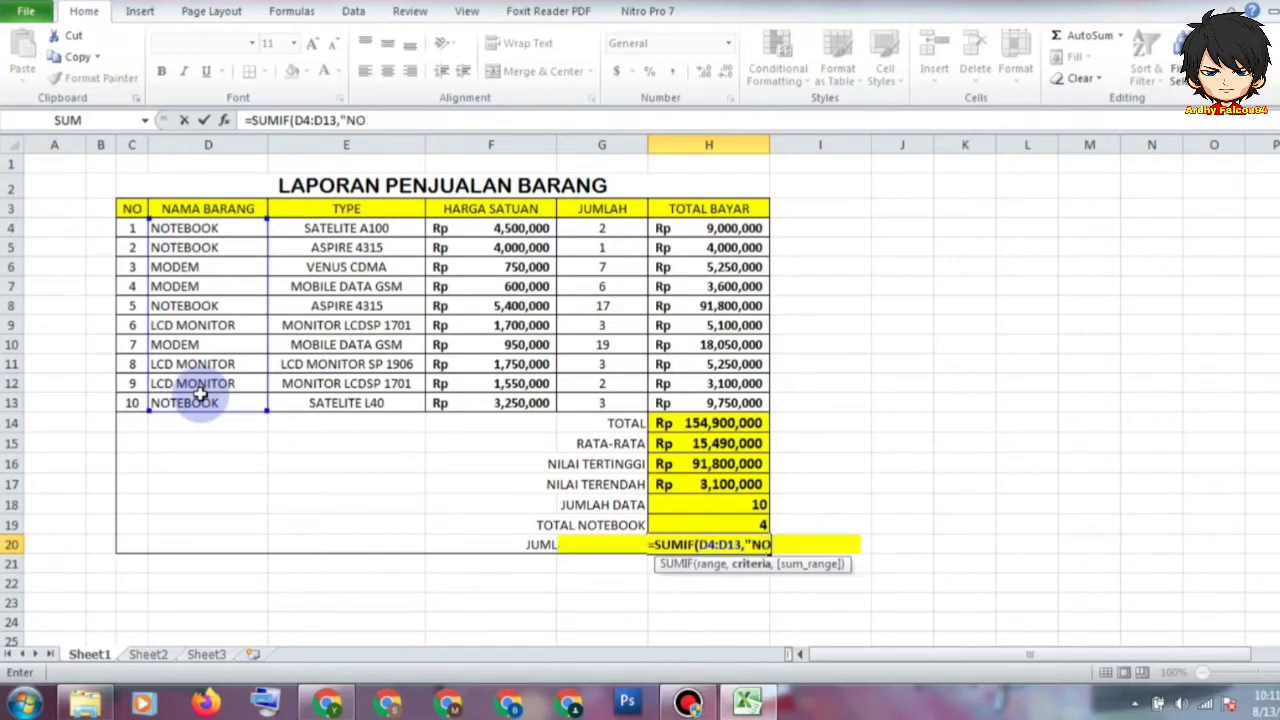
type("TEBOOK")
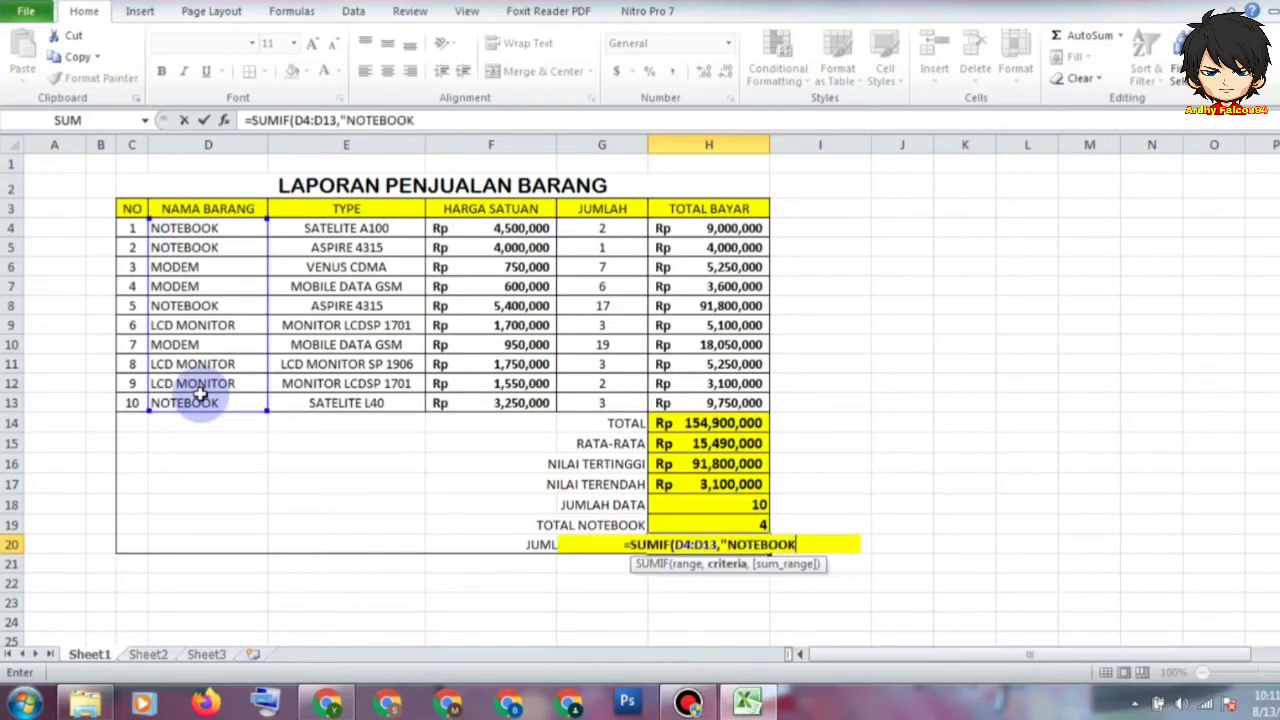
type(",")
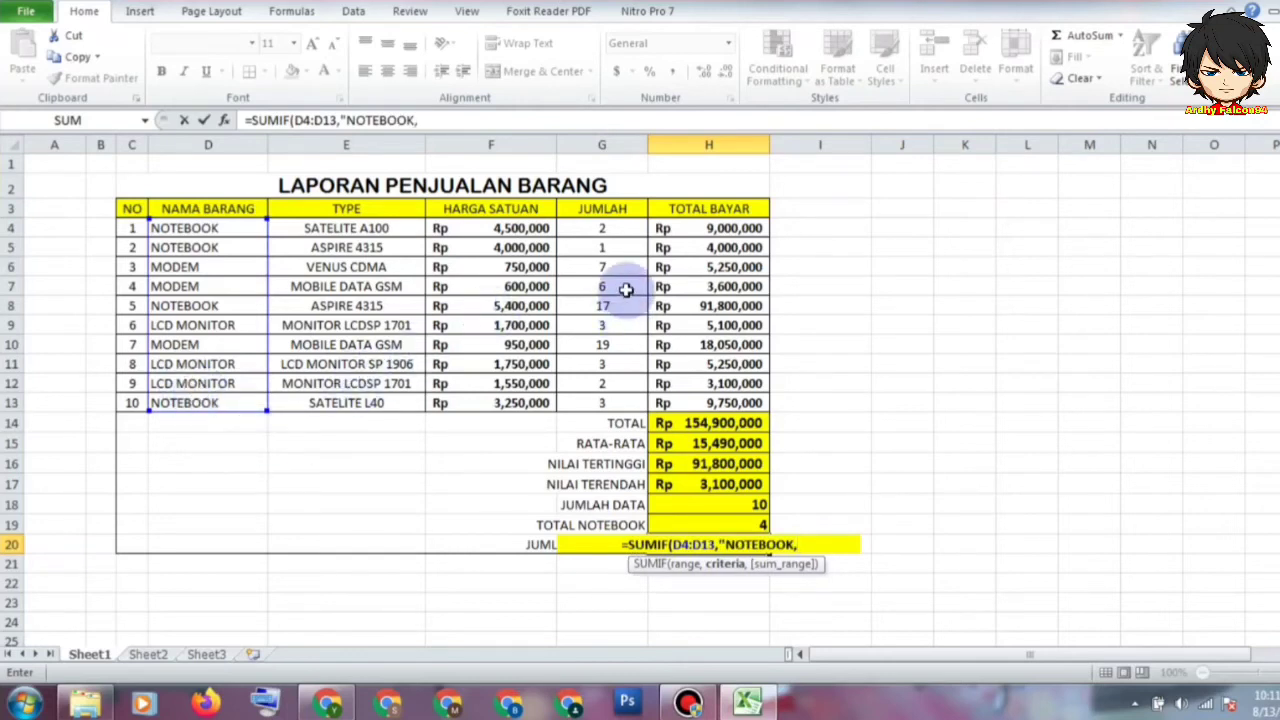
key("BackSpace")
type("\"")
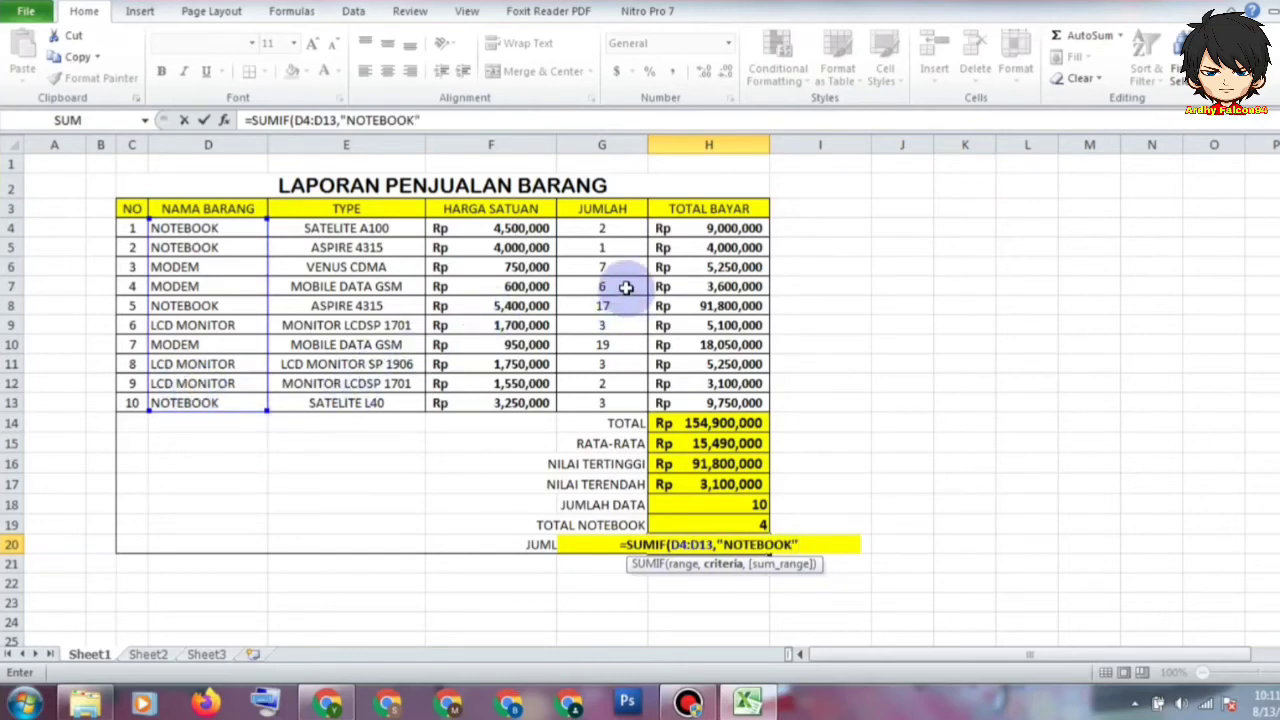
type(",")
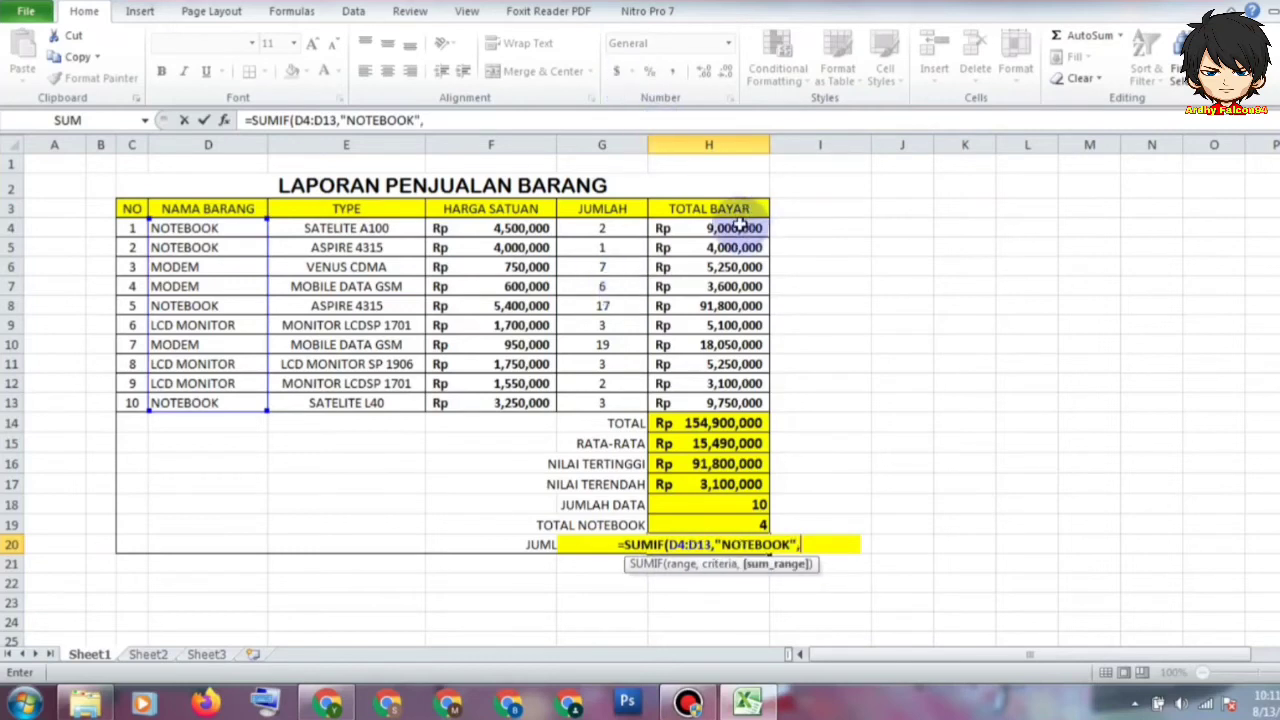
left_click(738, 226)
left_click_drag(738, 226, 722, 415)
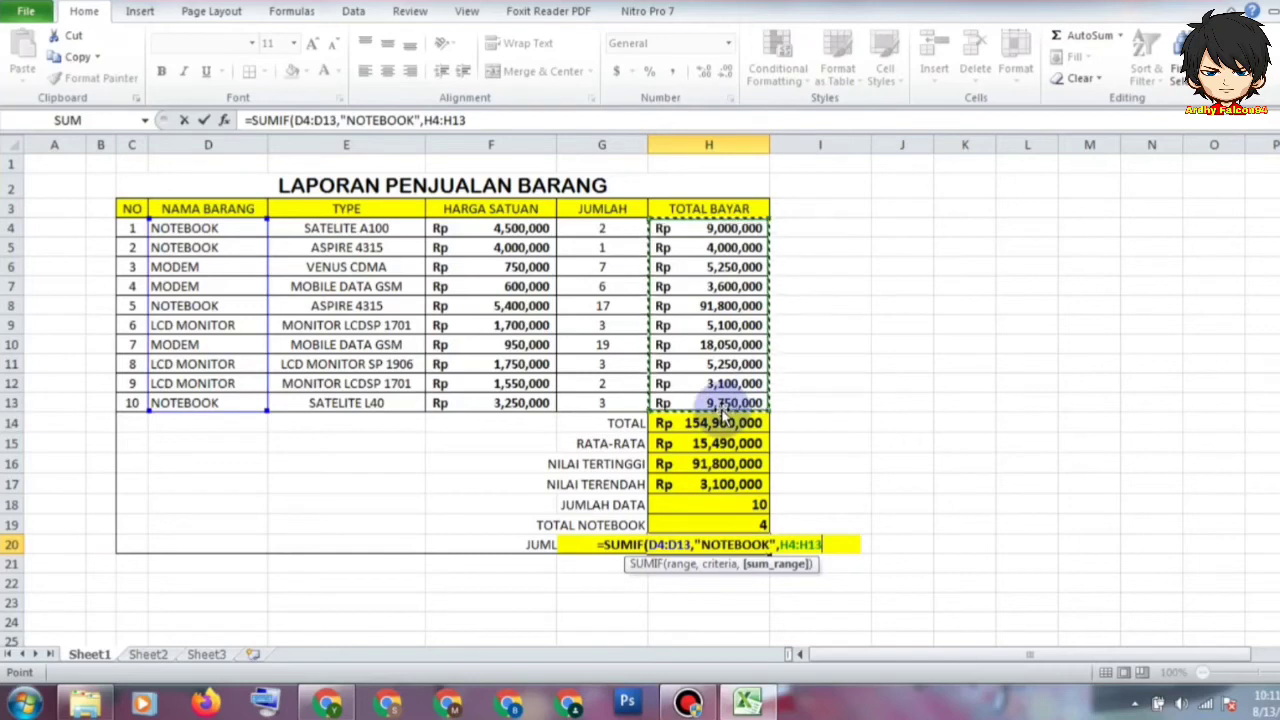
type(")")
key("Return")
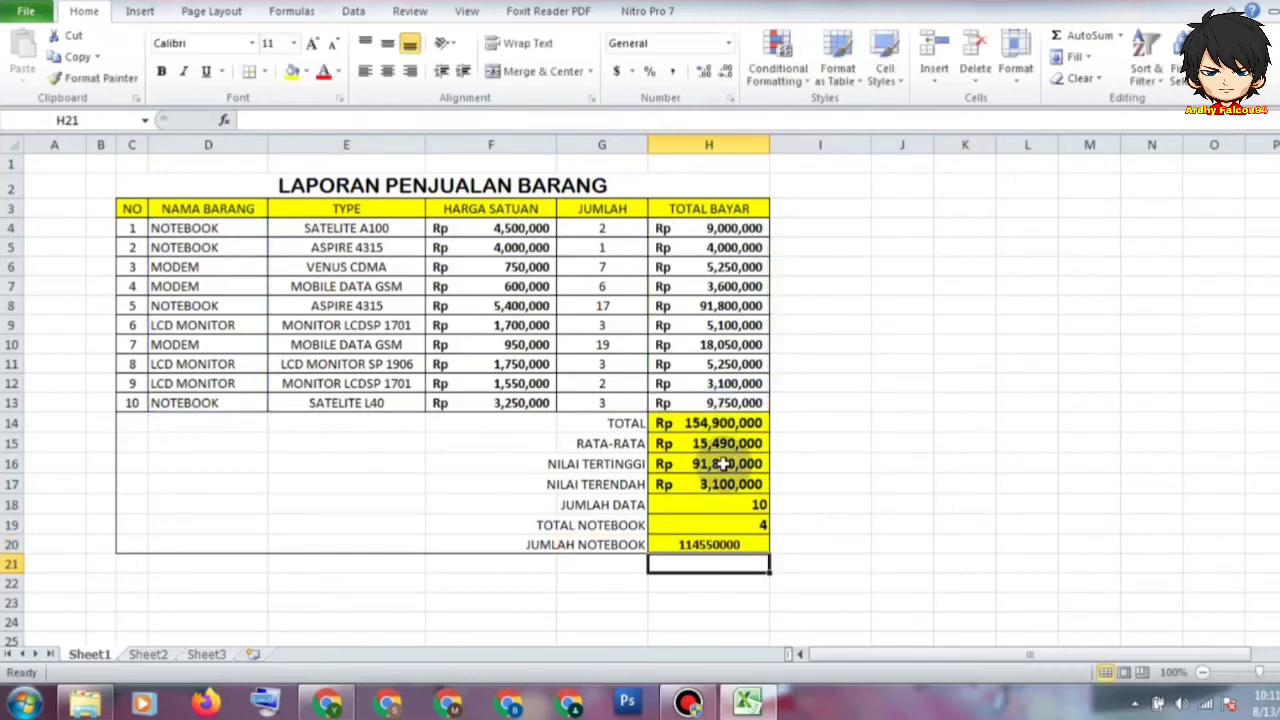
left_click(722, 543)
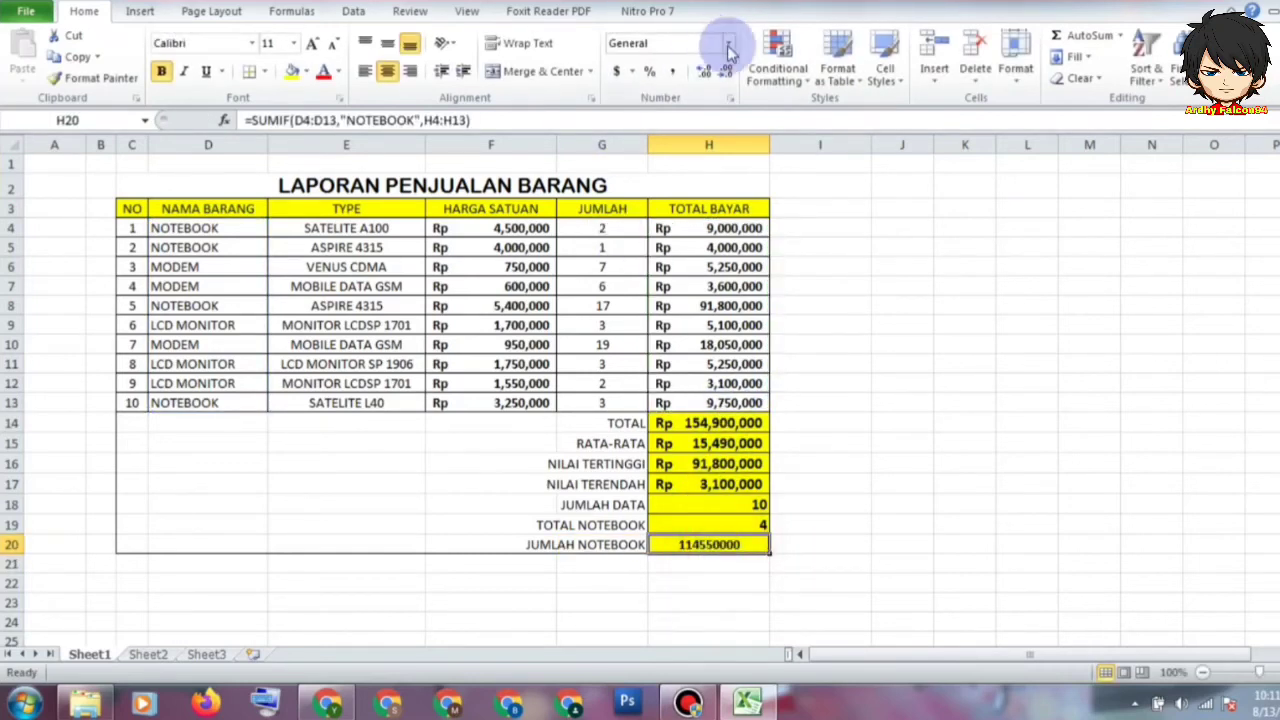
left_click(905, 502)
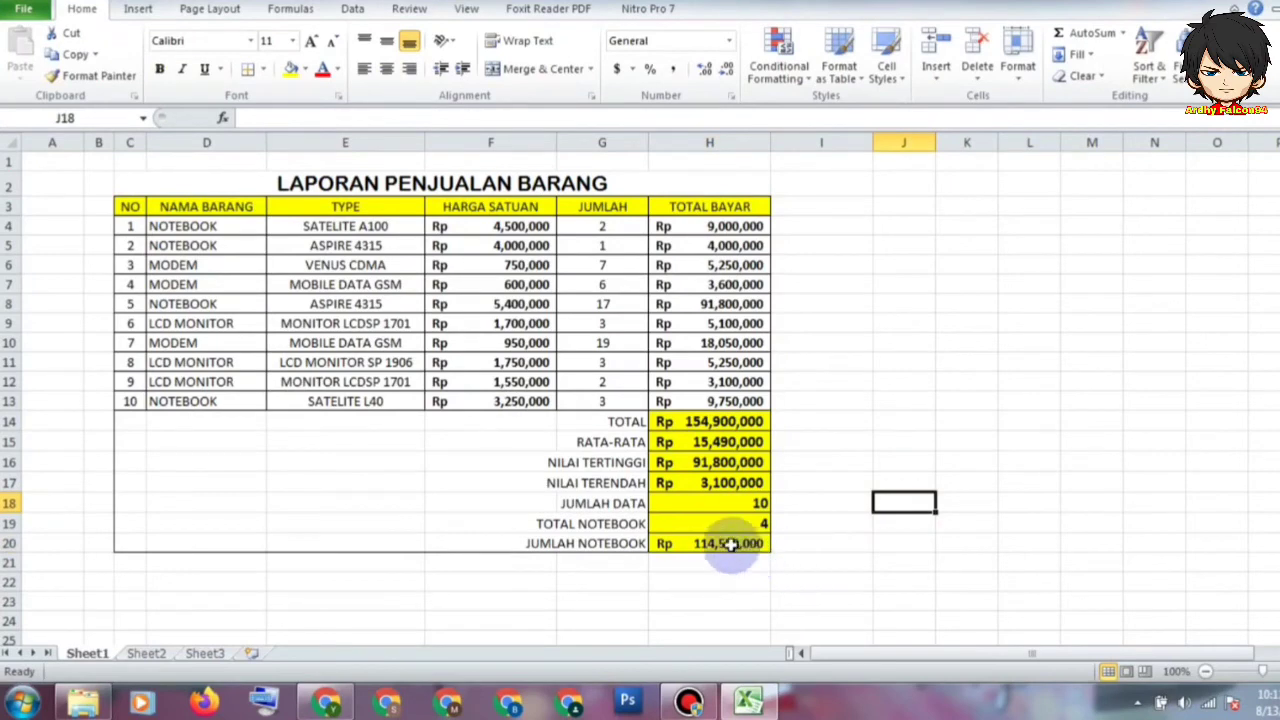
Step: Cross-check the JUMLAH NOTEBOOK value by adding the notebook payments in I20 with the formula =H4+H5+H8+H13
left_click(801, 543)
type("=")
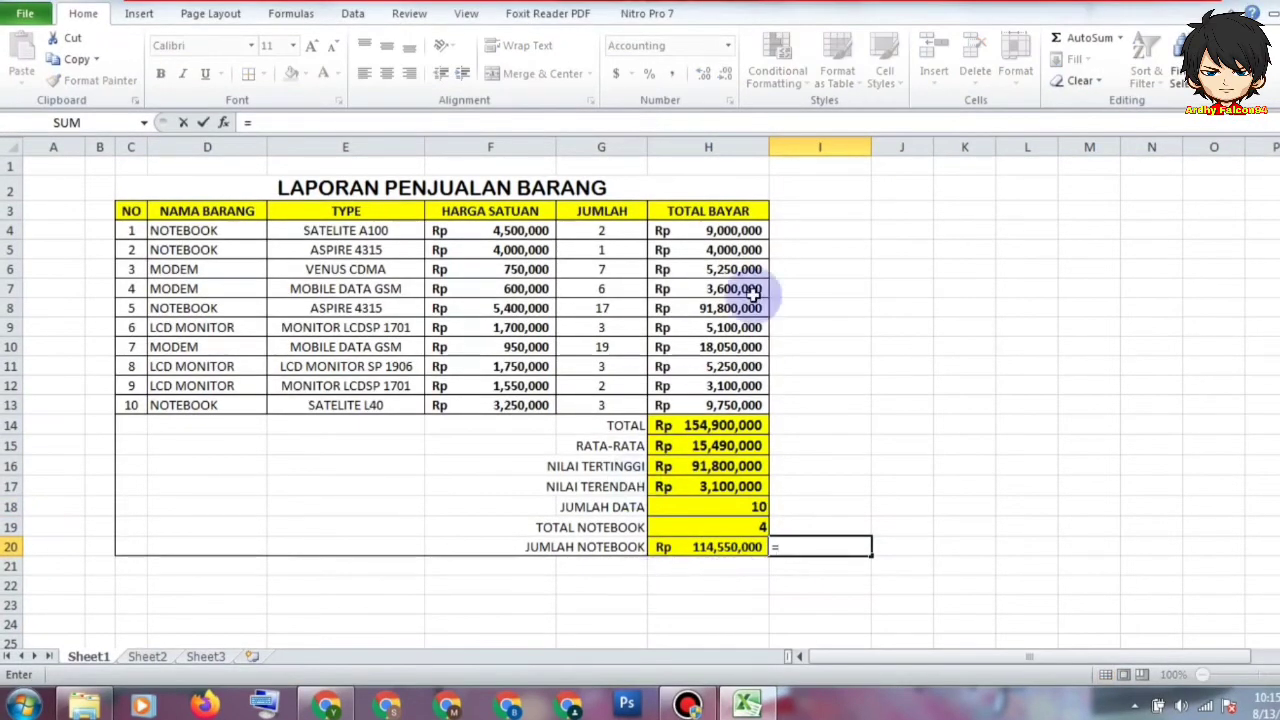
left_click(172, 228)
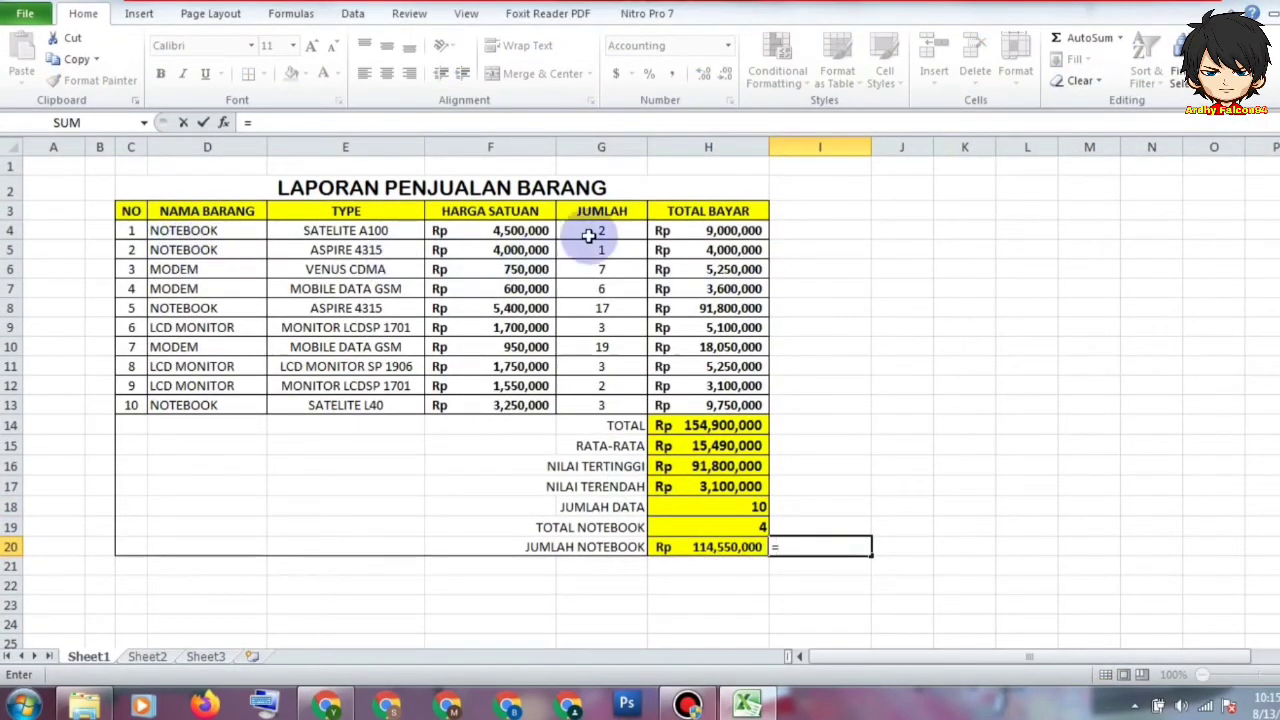
left_click(694, 230)
type("+")
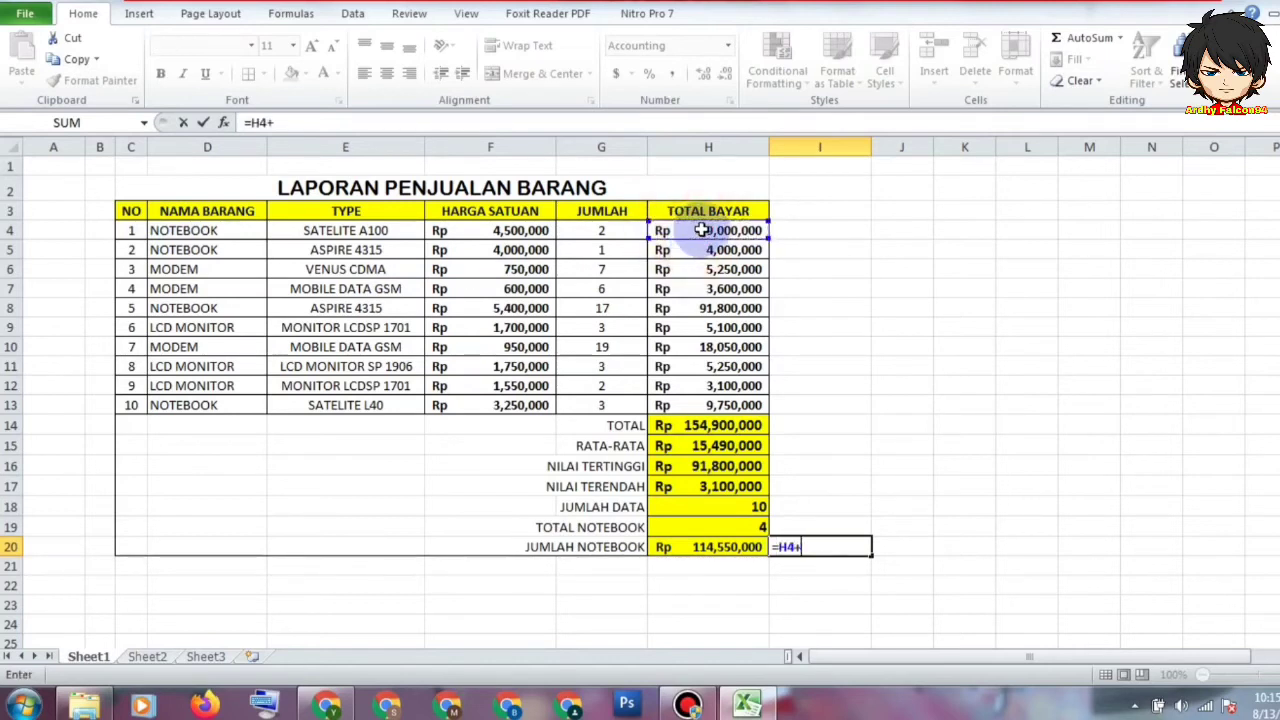
left_click(724, 250)
type("+")
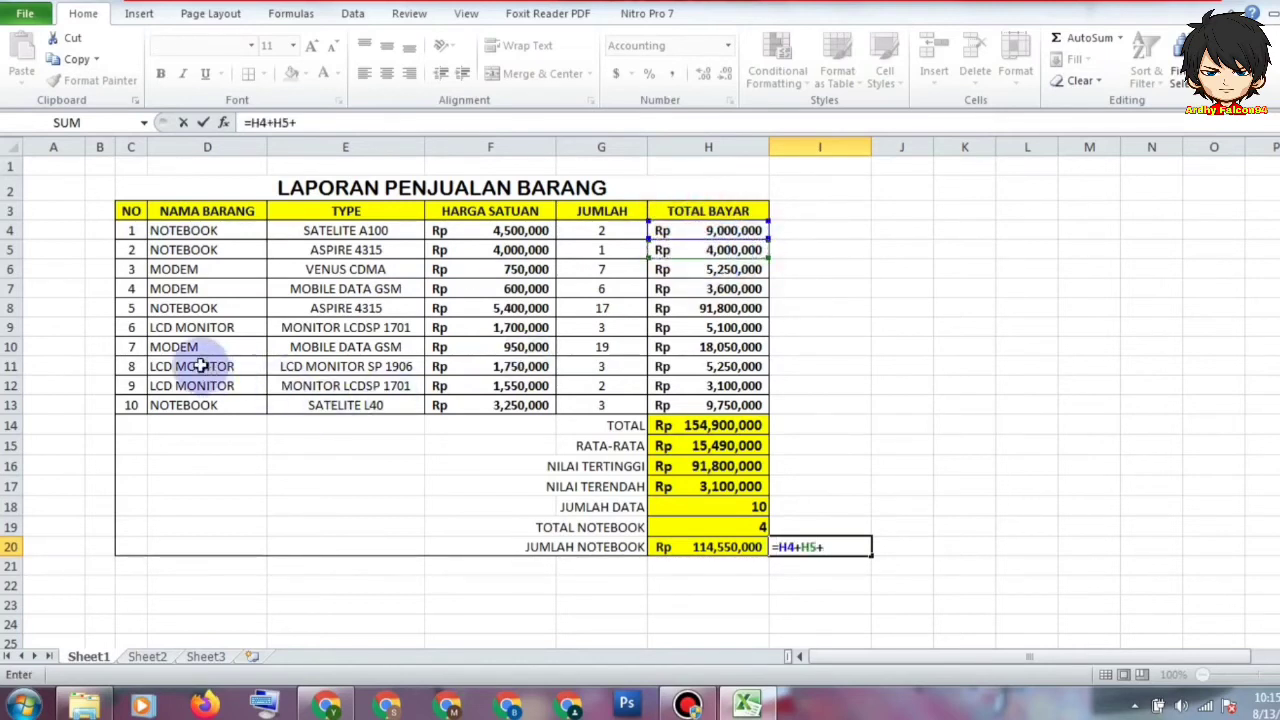
left_click(686, 309)
type("+")
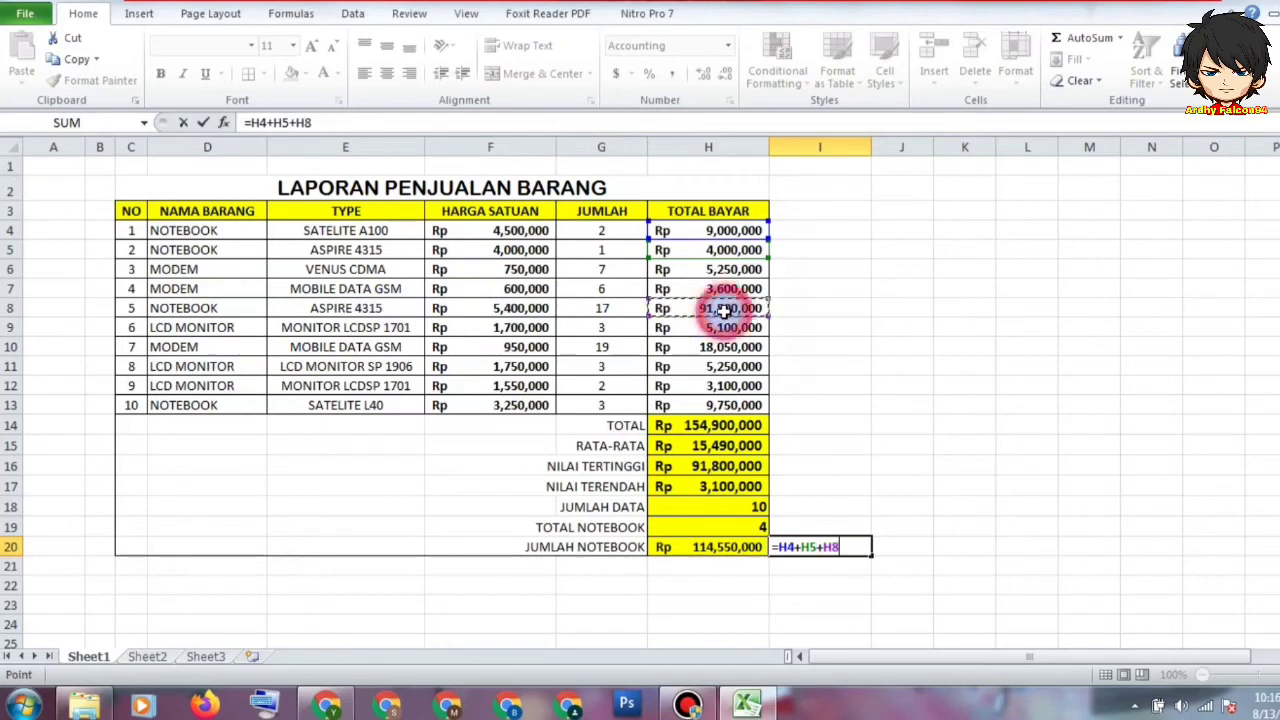
left_click(707, 404)
type("+")
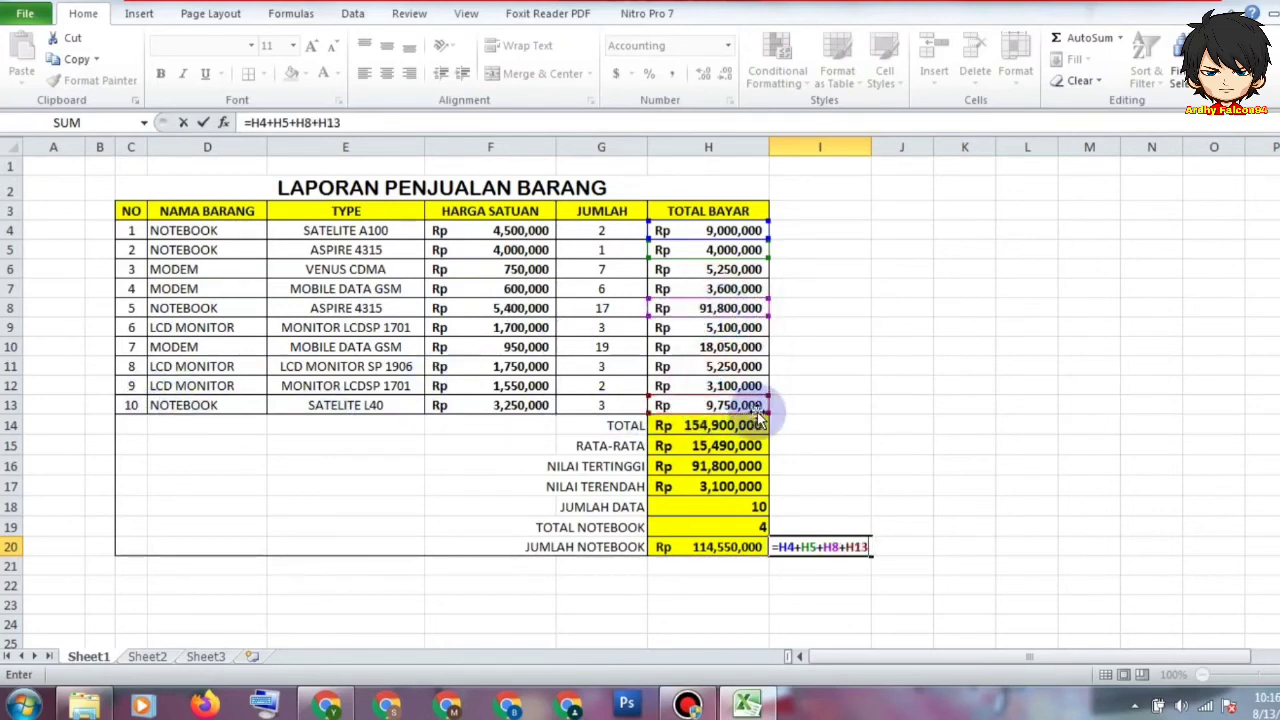
key("Return")
left_click(829, 543)
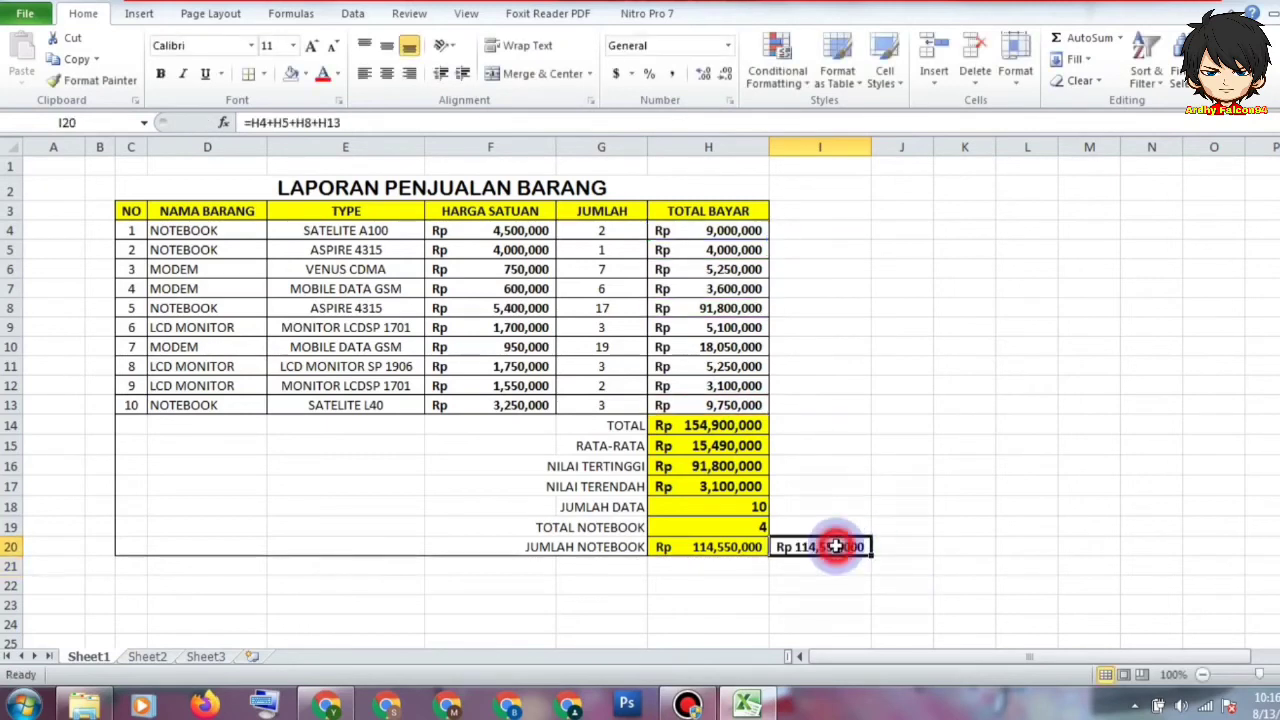
left_click(936, 524)
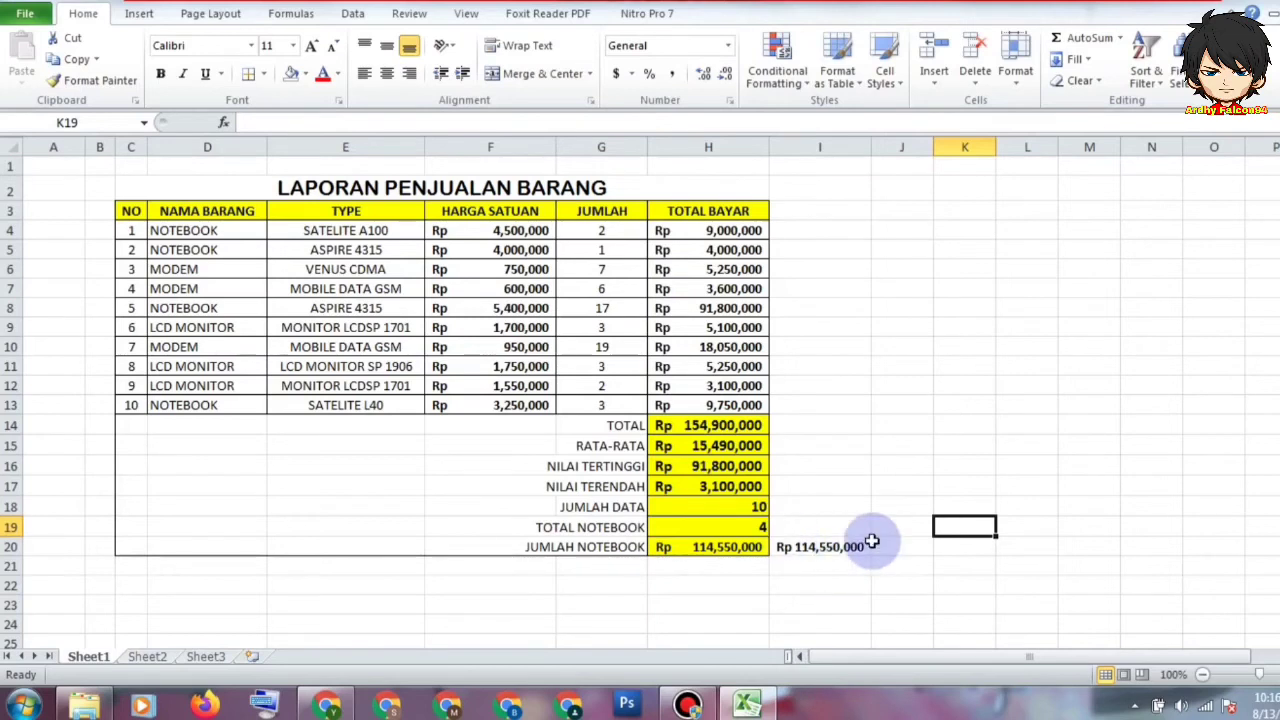
Step: Delete the cross-check formula from I20
left_click(820, 547)
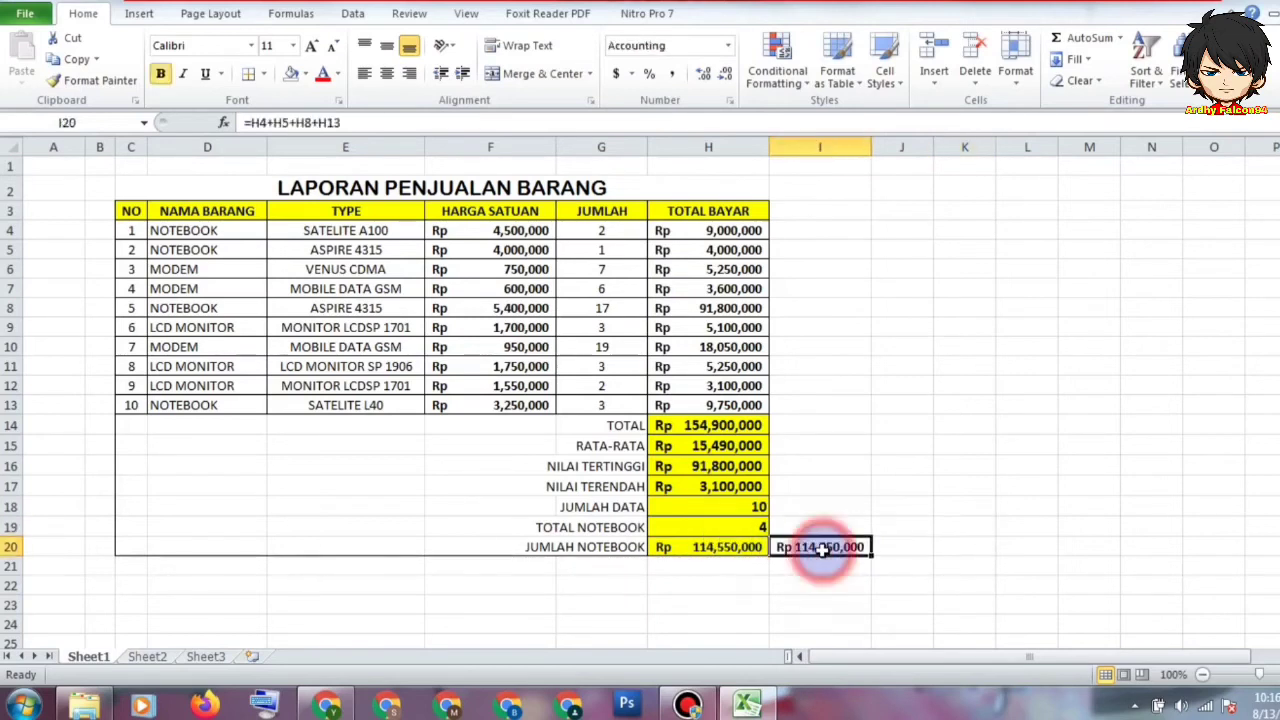
key("Delete")
left_click(846, 585)
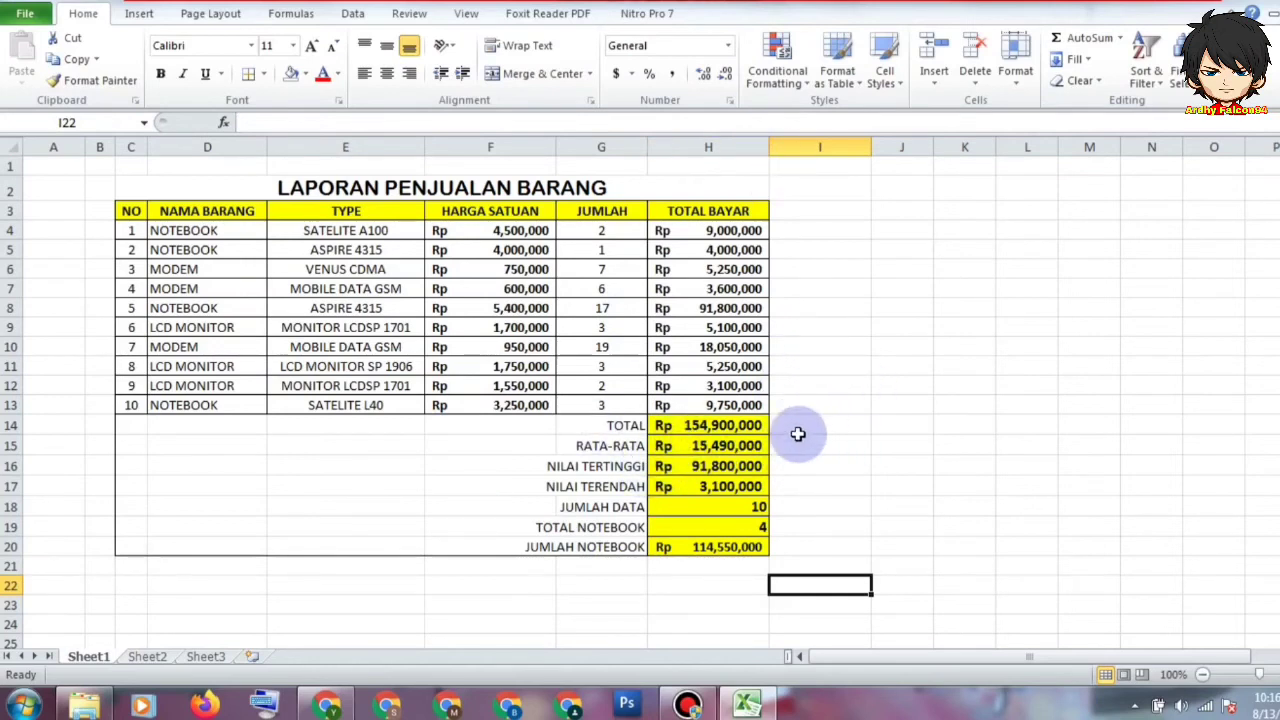
Step: Review the formulas behind the TOTAL, RATA-RATA, JUMLAH DATA and TOTAL NOTEBOOK figures in H14, H15, H18 and H19
left_click(712, 426)
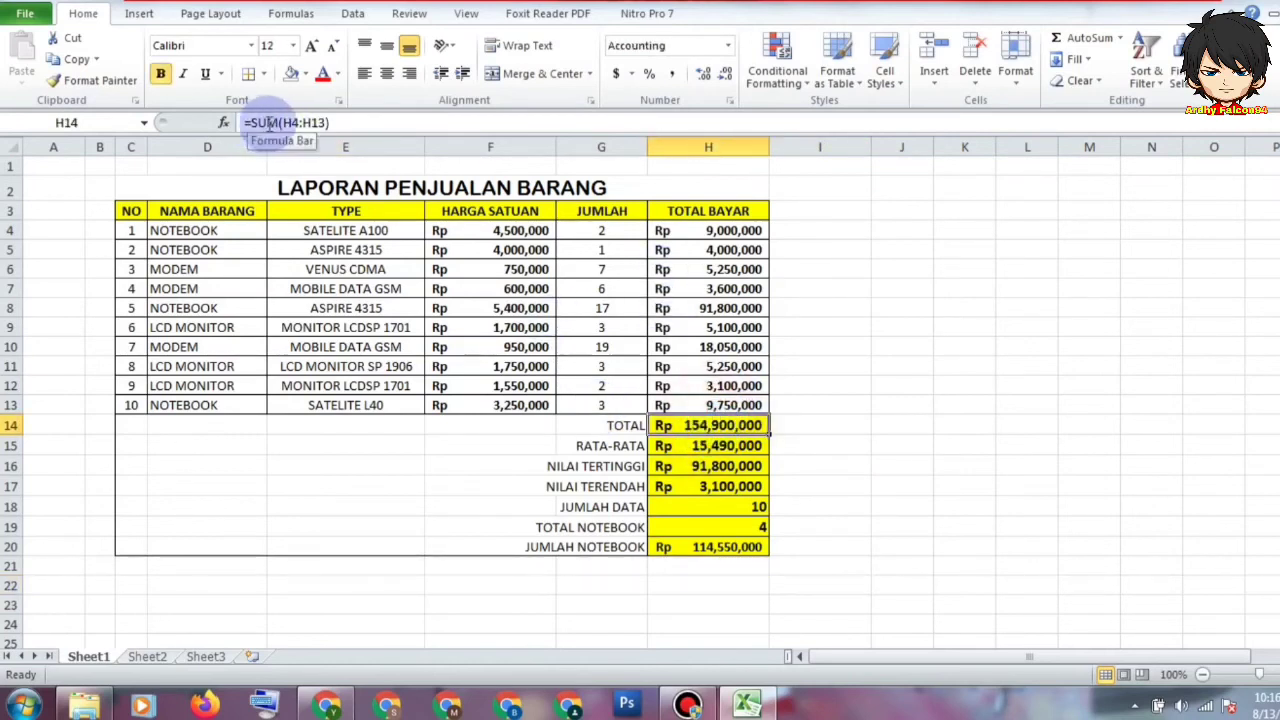
left_click(676, 445)
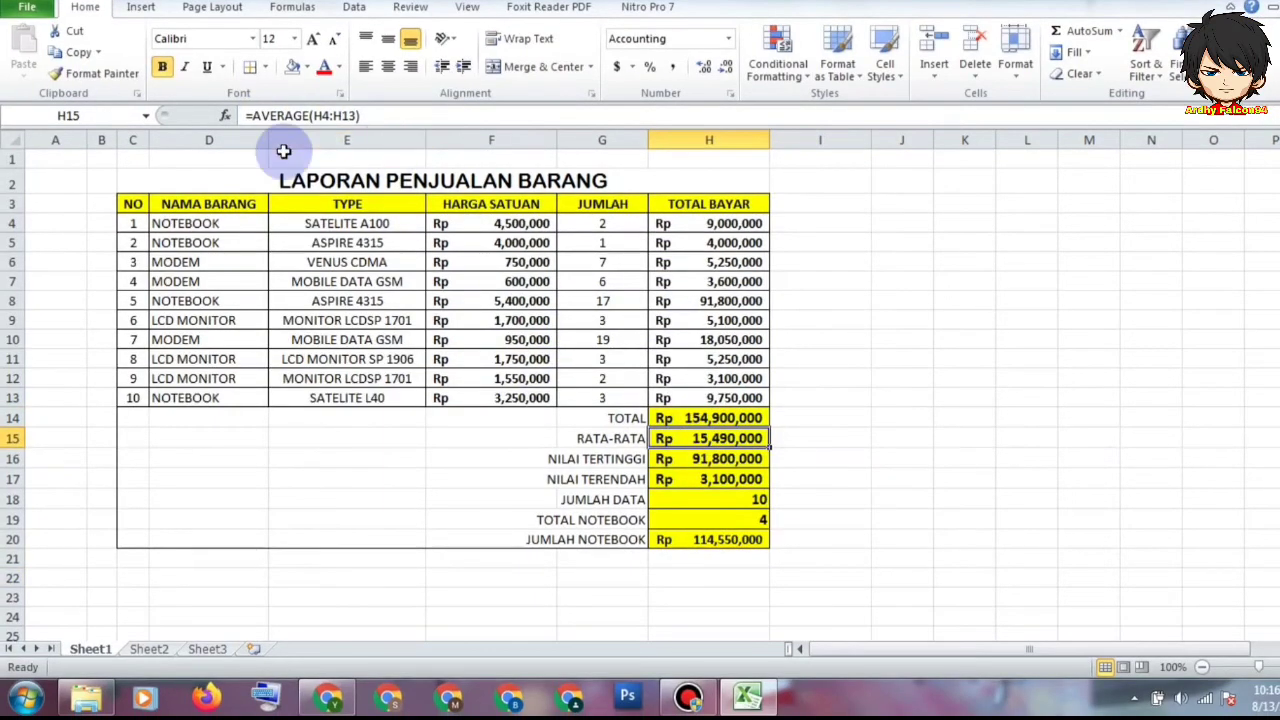
left_click(700, 497)
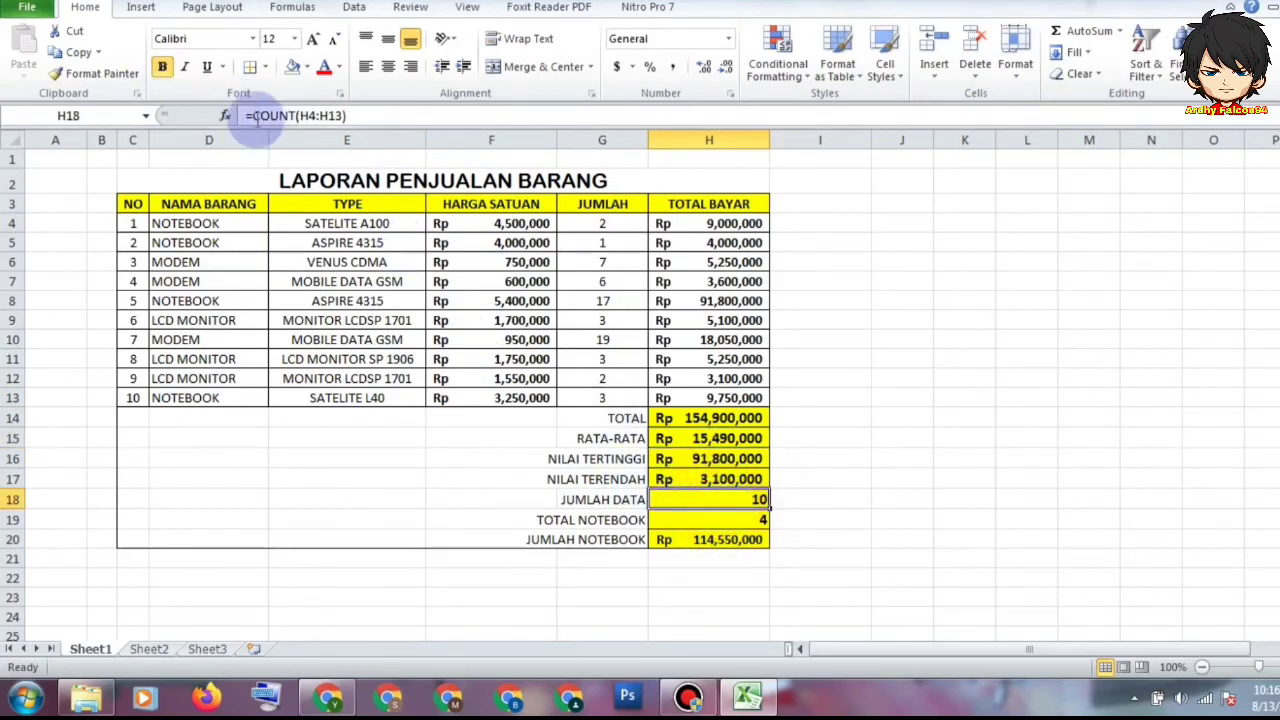
left_click(694, 527)
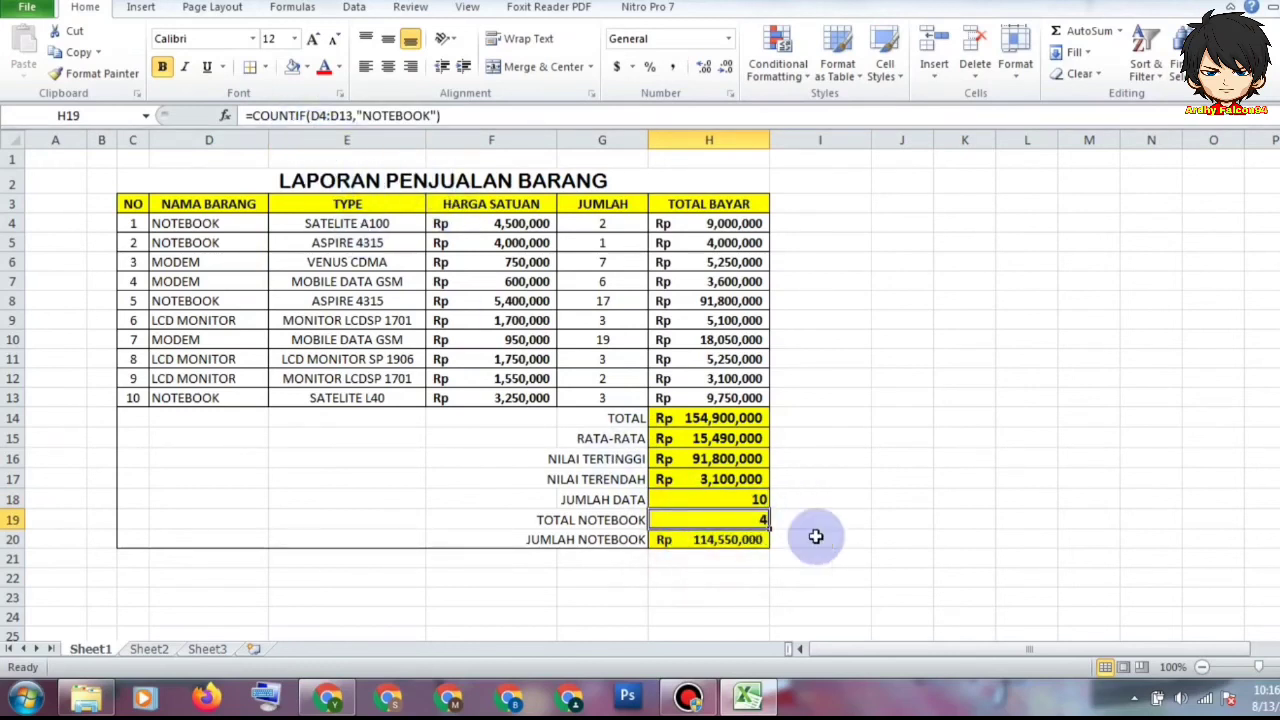
left_click(896, 478)
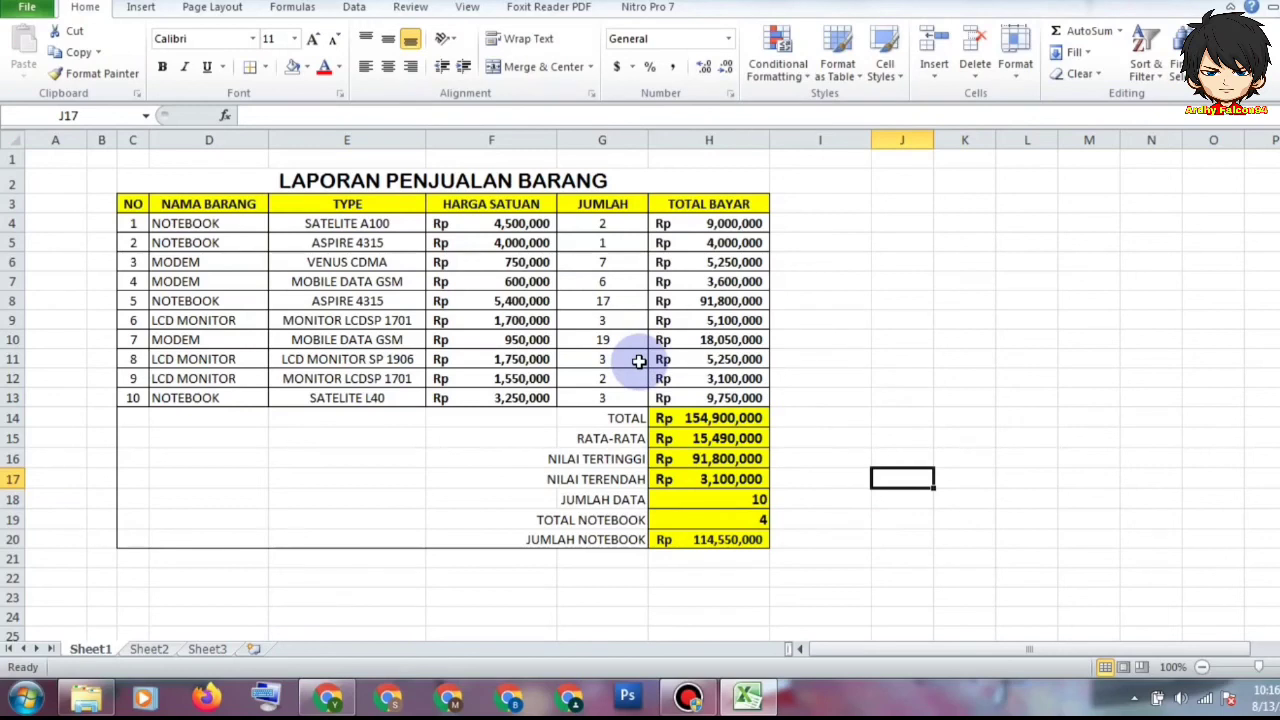
left_click(864, 561)
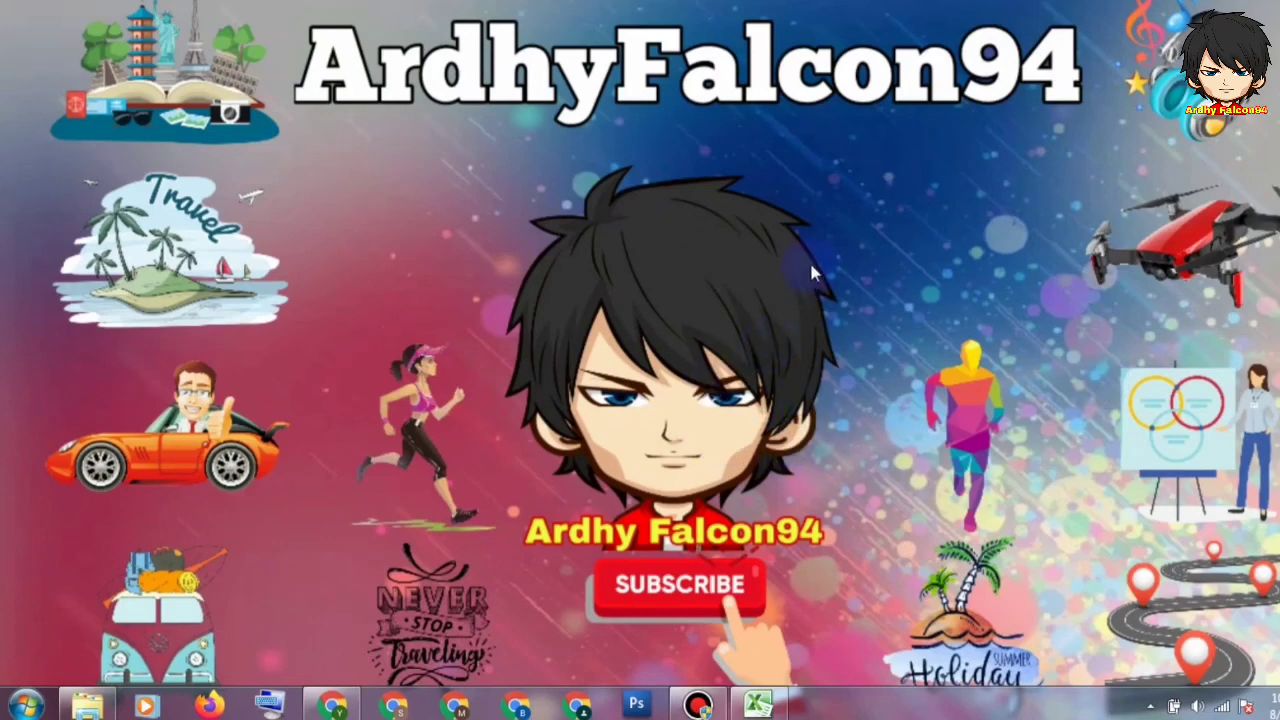
right_click(826, 209)
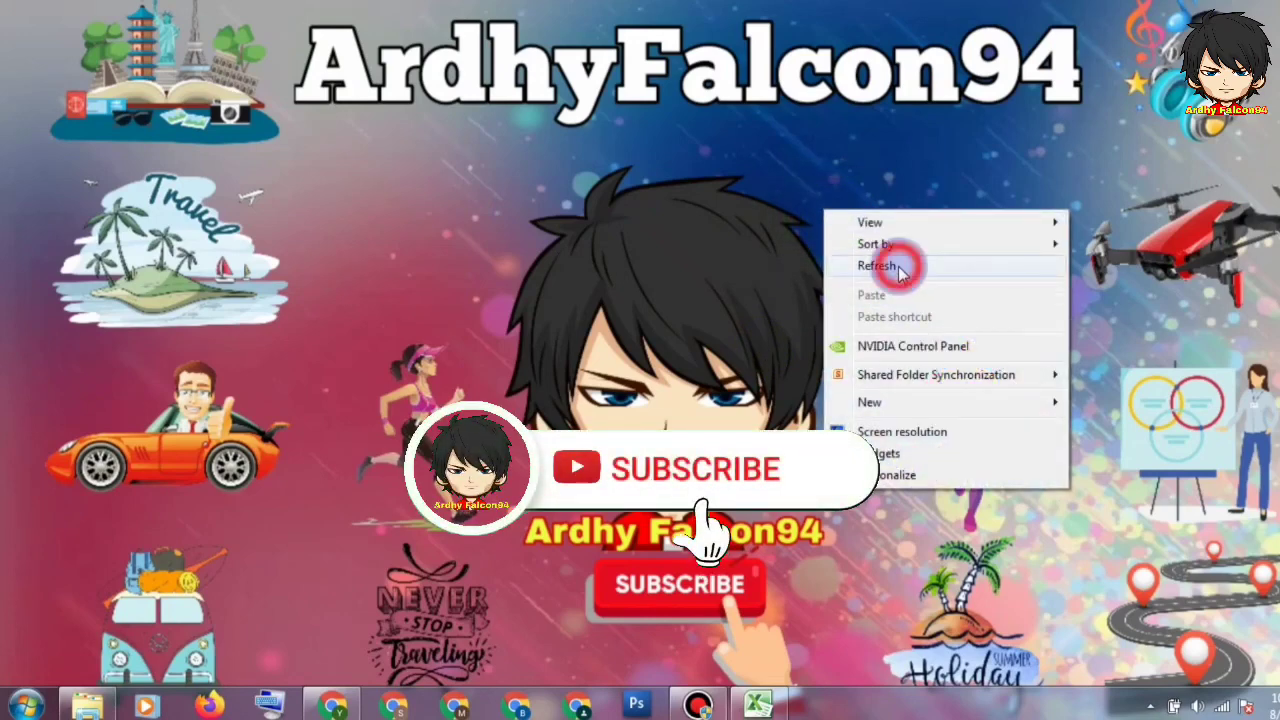
left_click(898, 264)
right_click(898, 264)
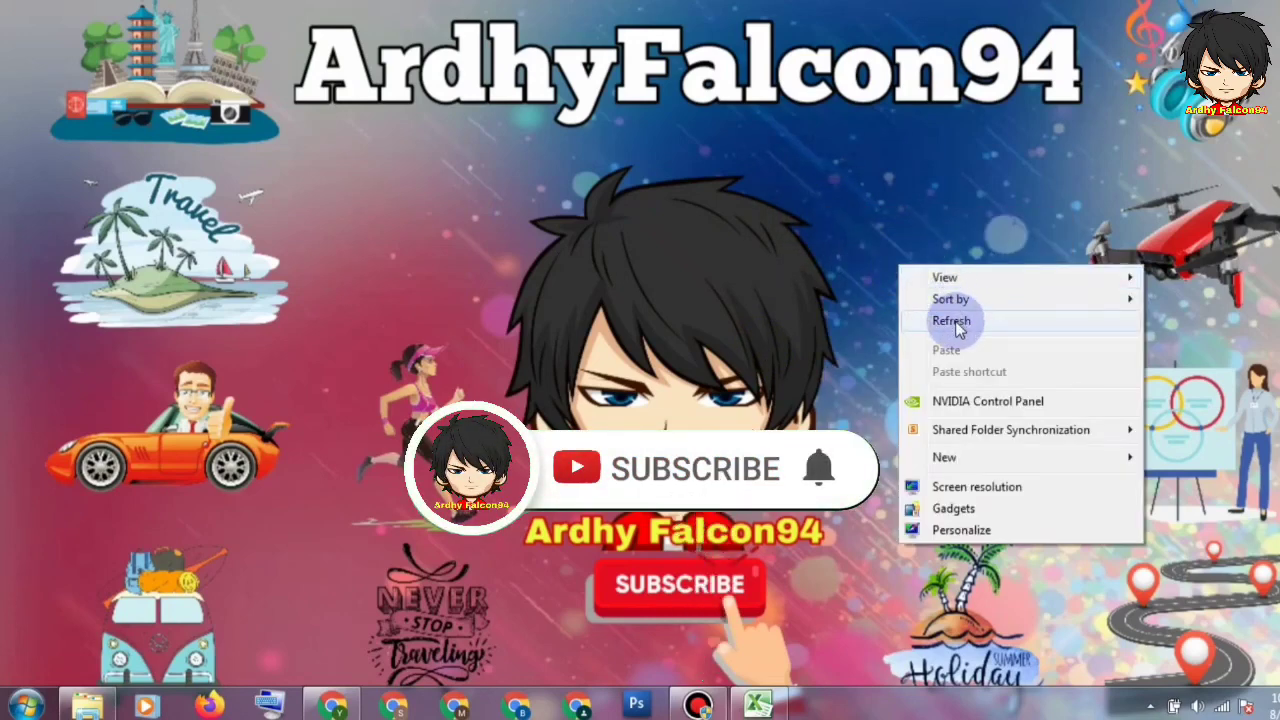
left_click(950, 319)
right_click(928, 268)
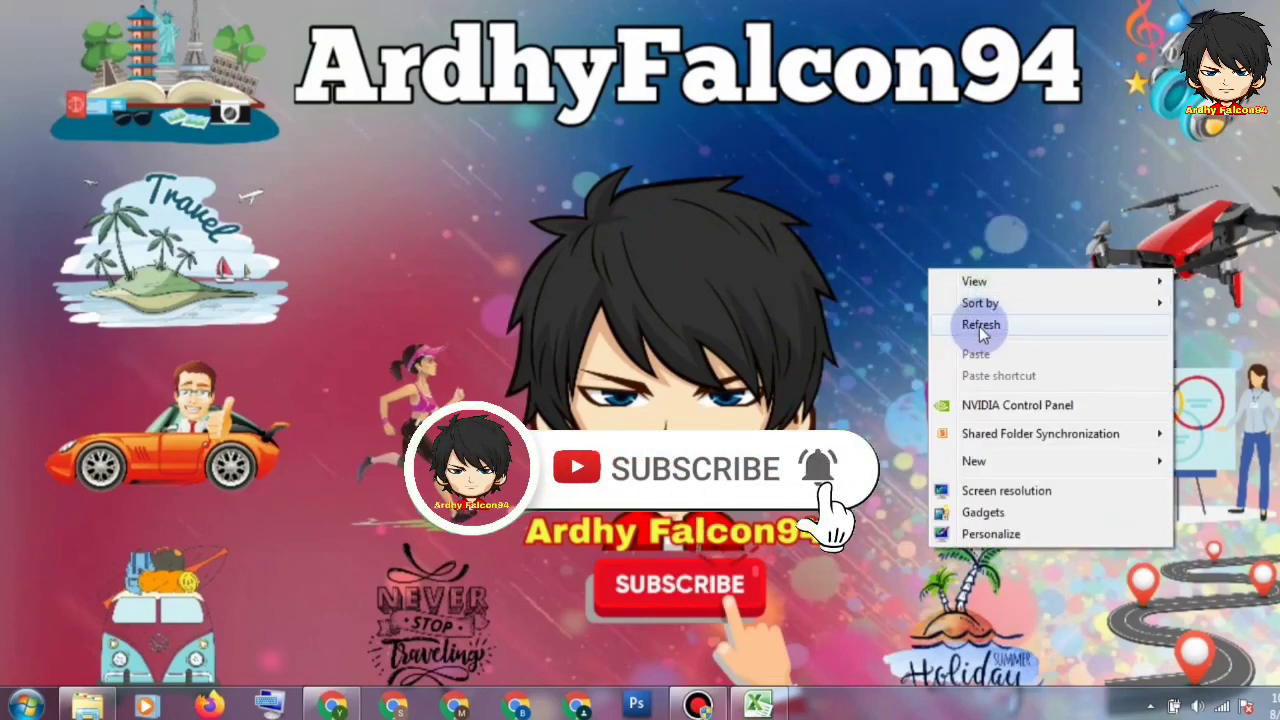
left_click(980, 328)
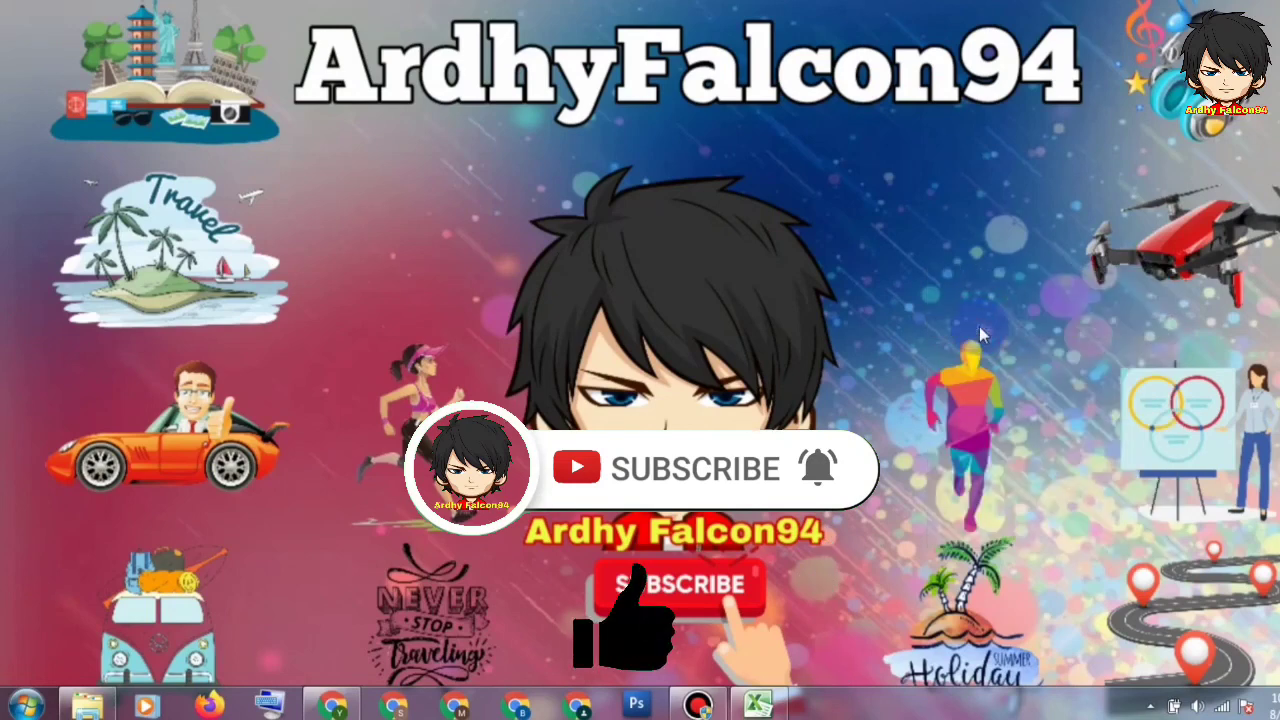